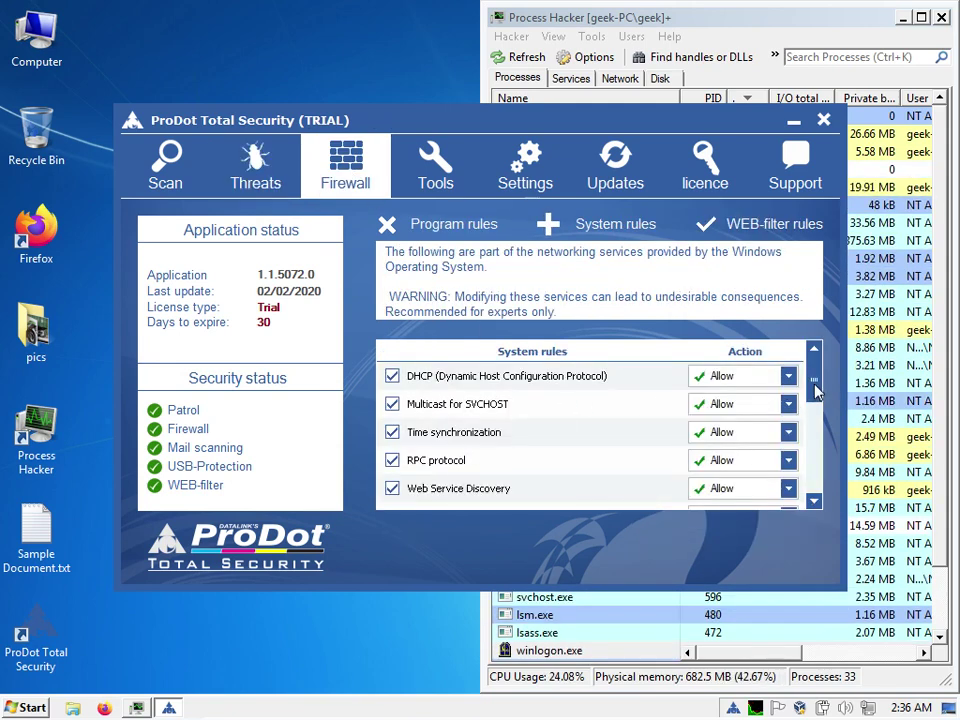
Review the firewall's system rules, program rules and WEB-filter rules.
left_click_drag(815, 392, 826, 505)
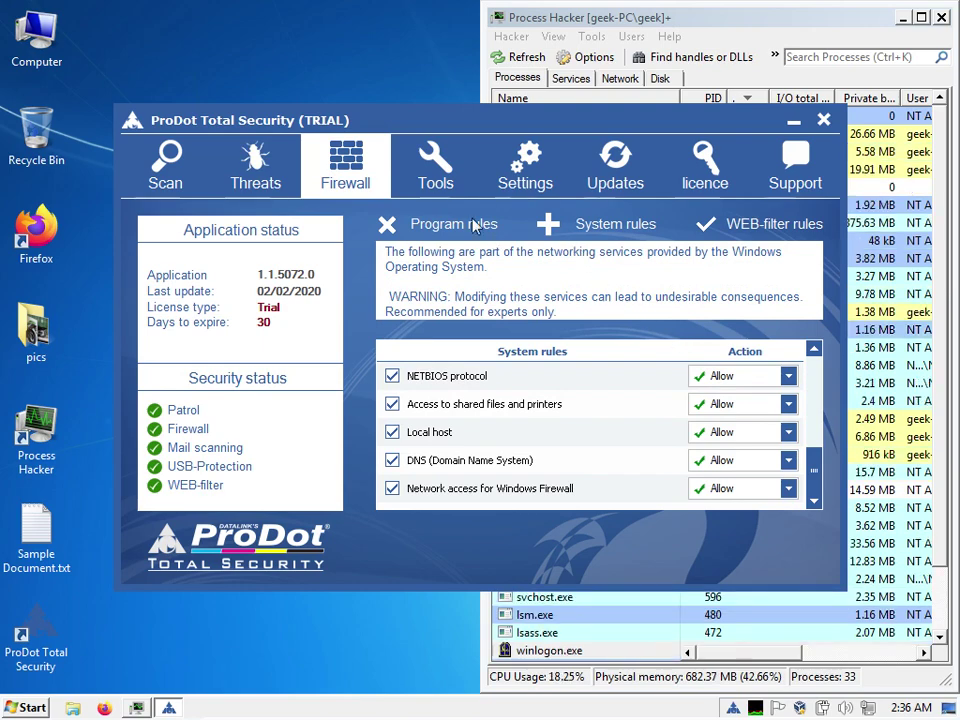
left_click(474, 226)
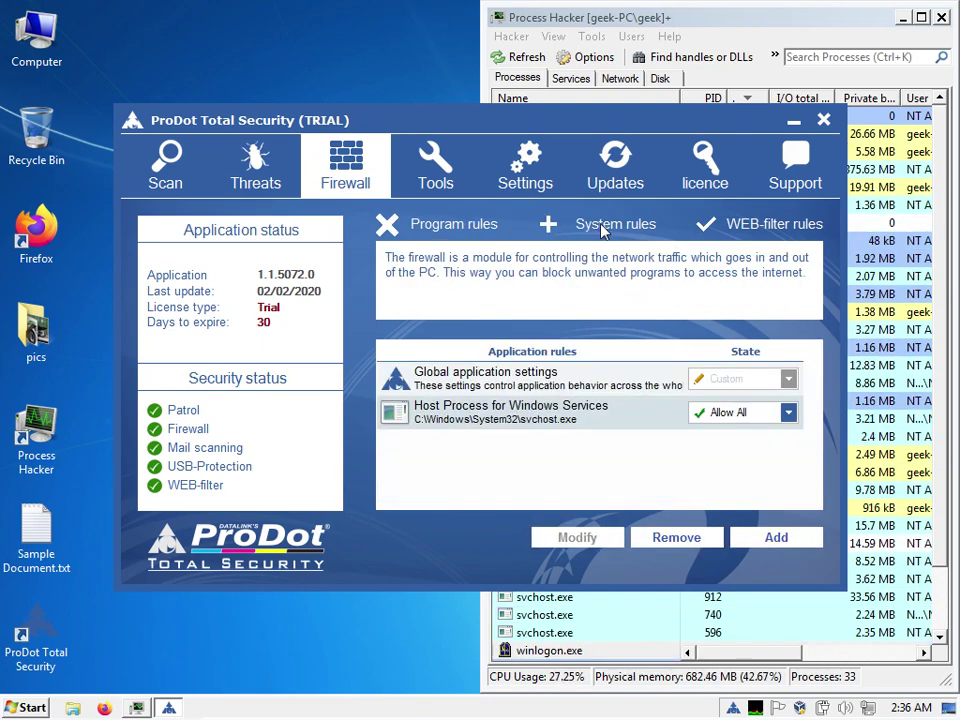
left_click(588, 225)
left_click(750, 236)
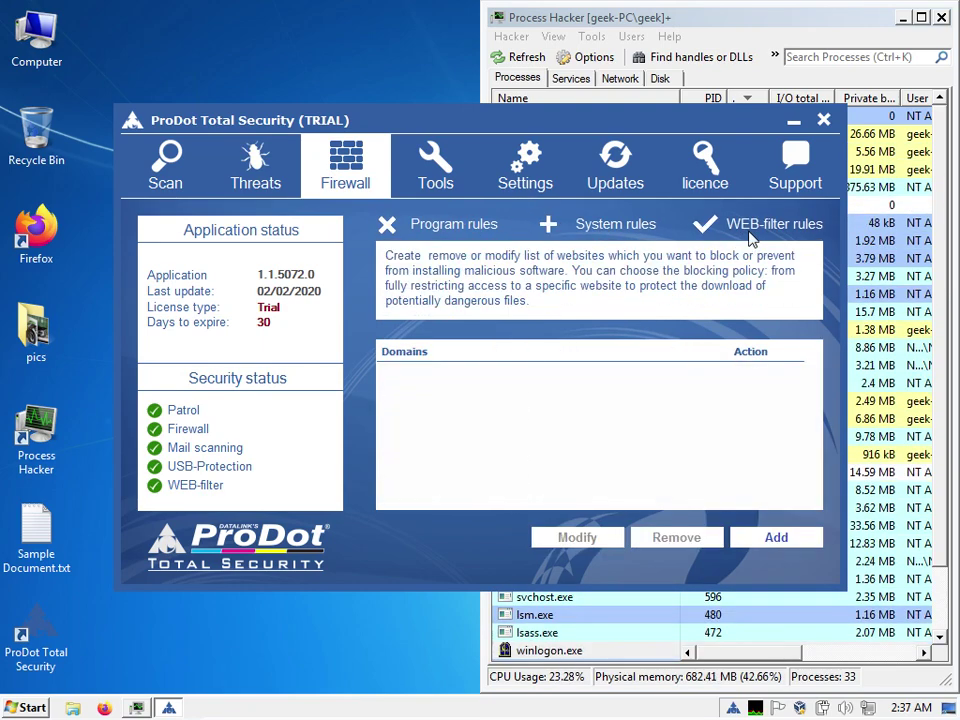
Review the security tools, covering the protection settings with the USB autorun options, the scheduler and the utilities.
left_click(433, 168)
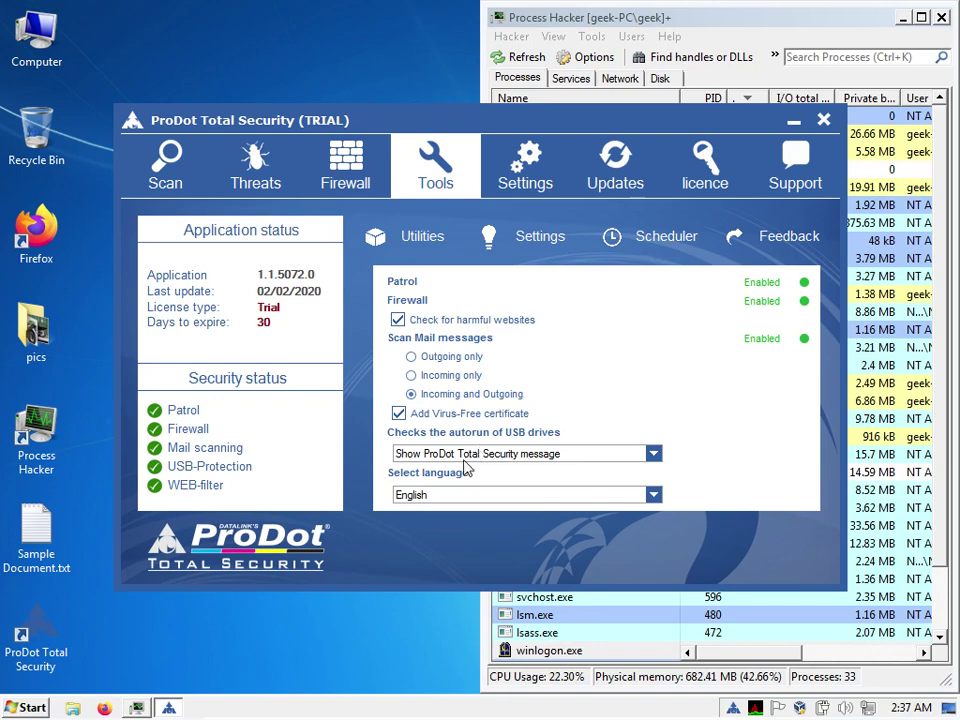
left_click(649, 454)
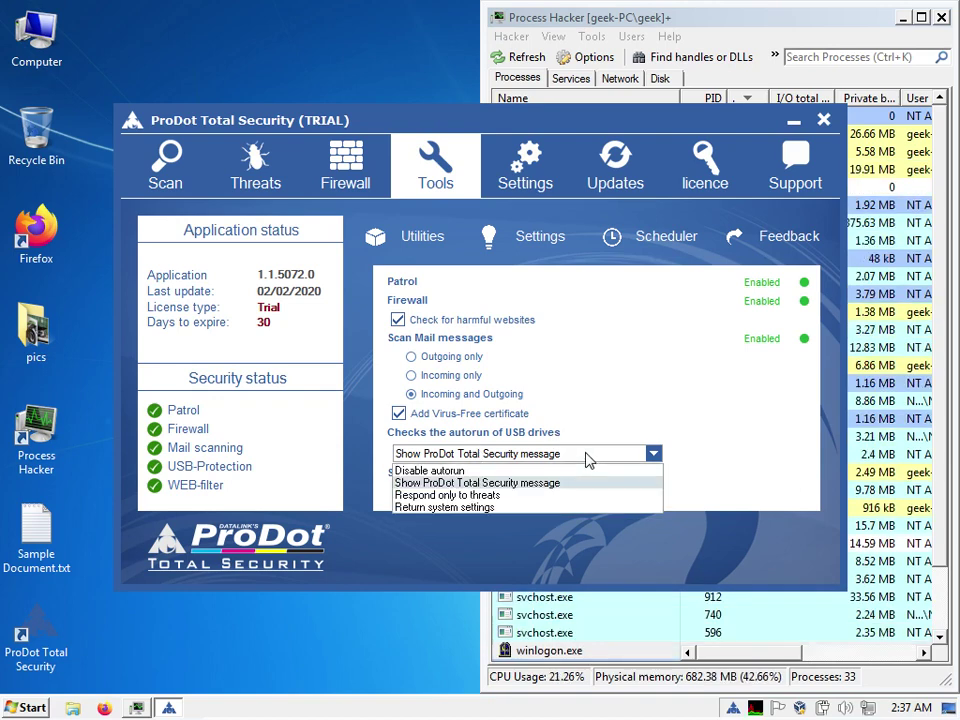
left_click(649, 454)
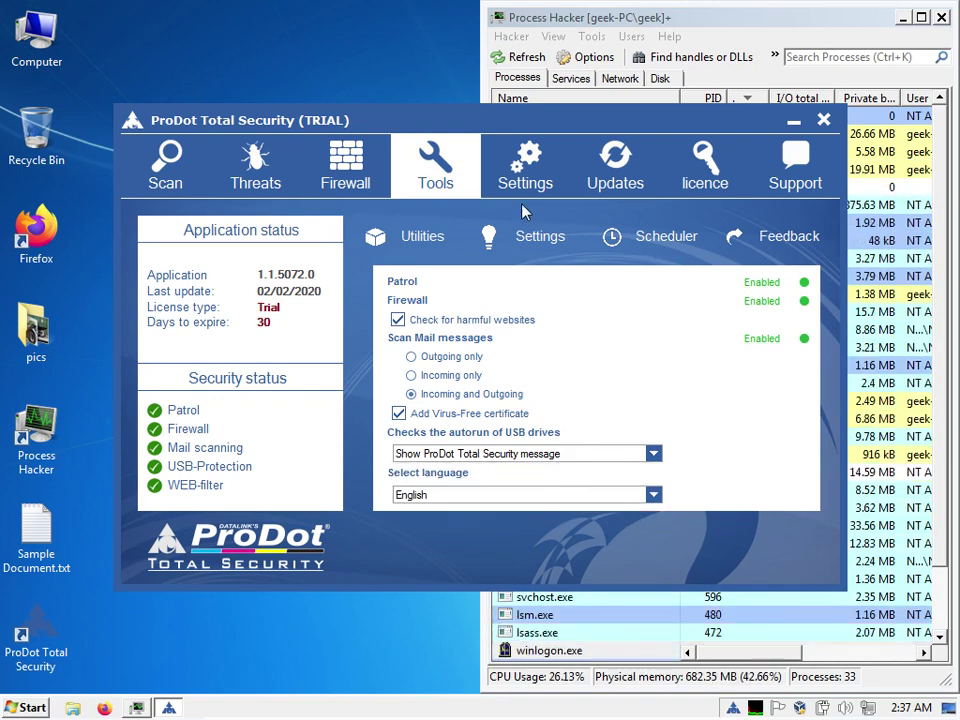
left_click(630, 237)
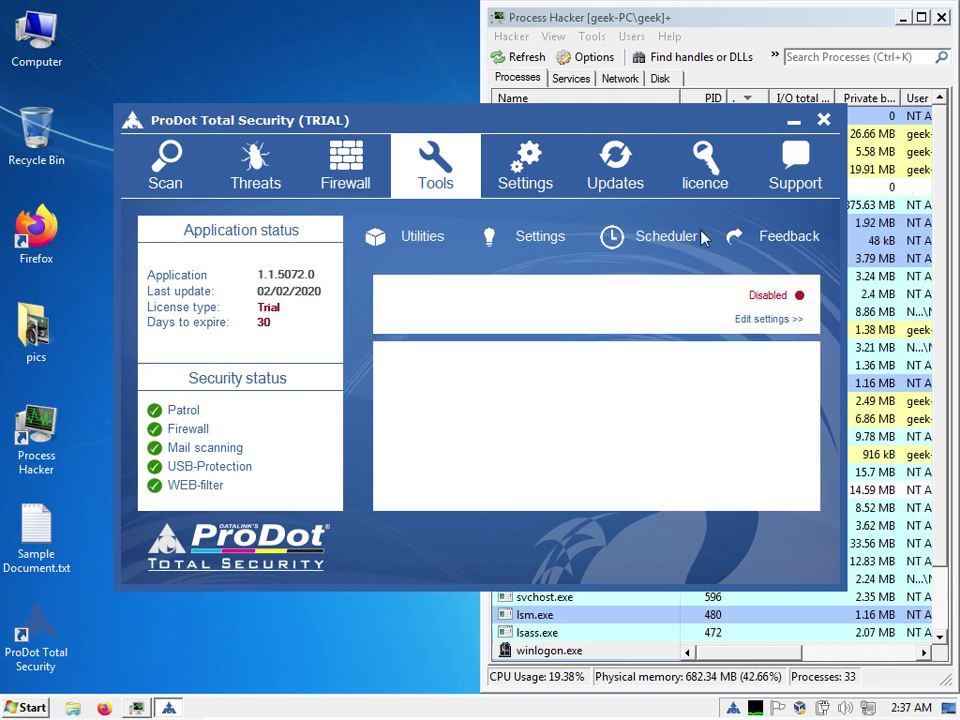
left_click(385, 236)
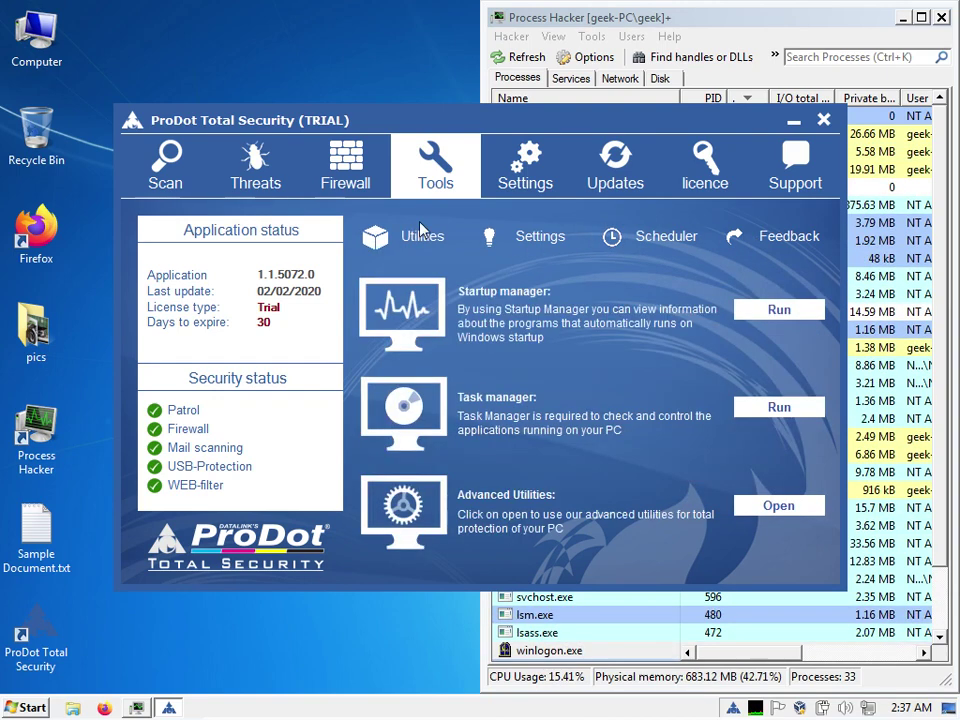
Review the general application settings and run an immediate antivirus database update.
left_click(537, 178)
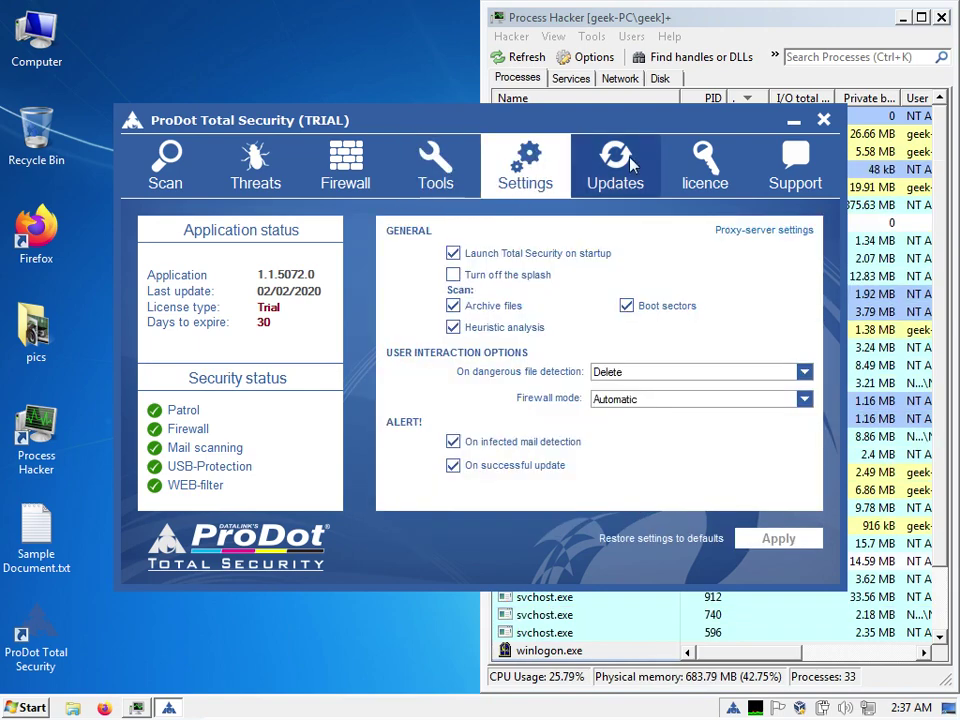
left_click(629, 166)
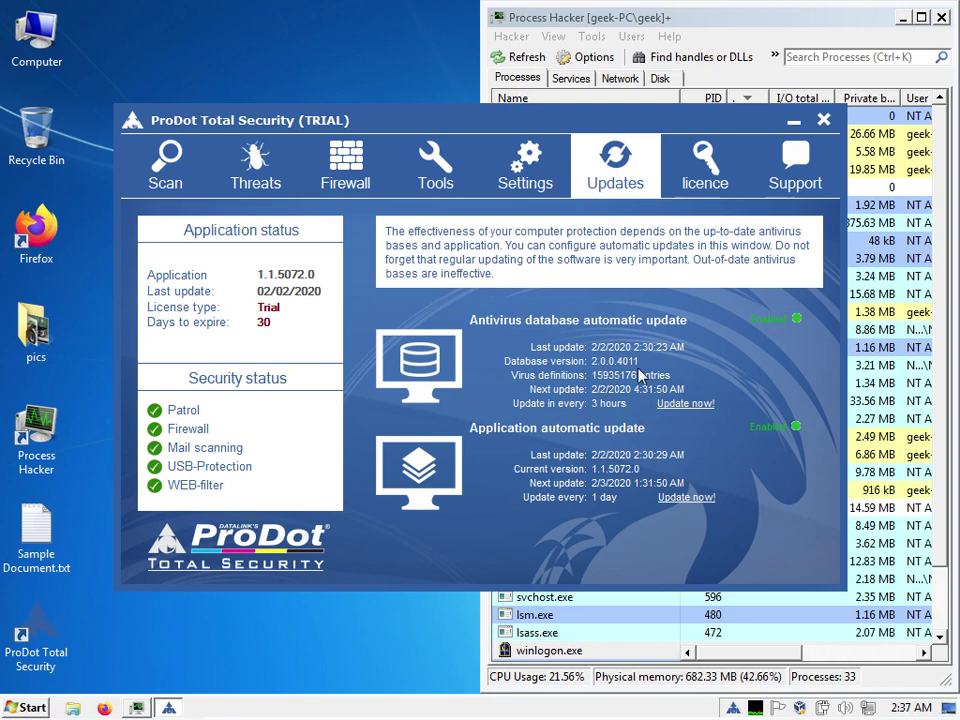
left_click(679, 409)
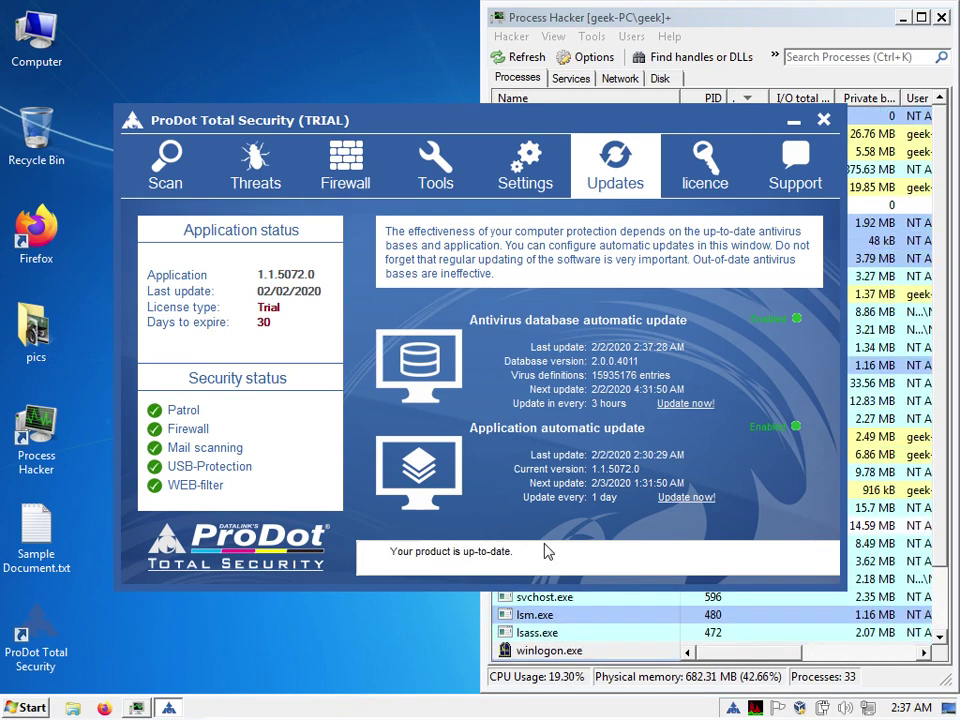
Check the threat exclusions list and turn off Patrol real-time protection.
left_click(255, 180)
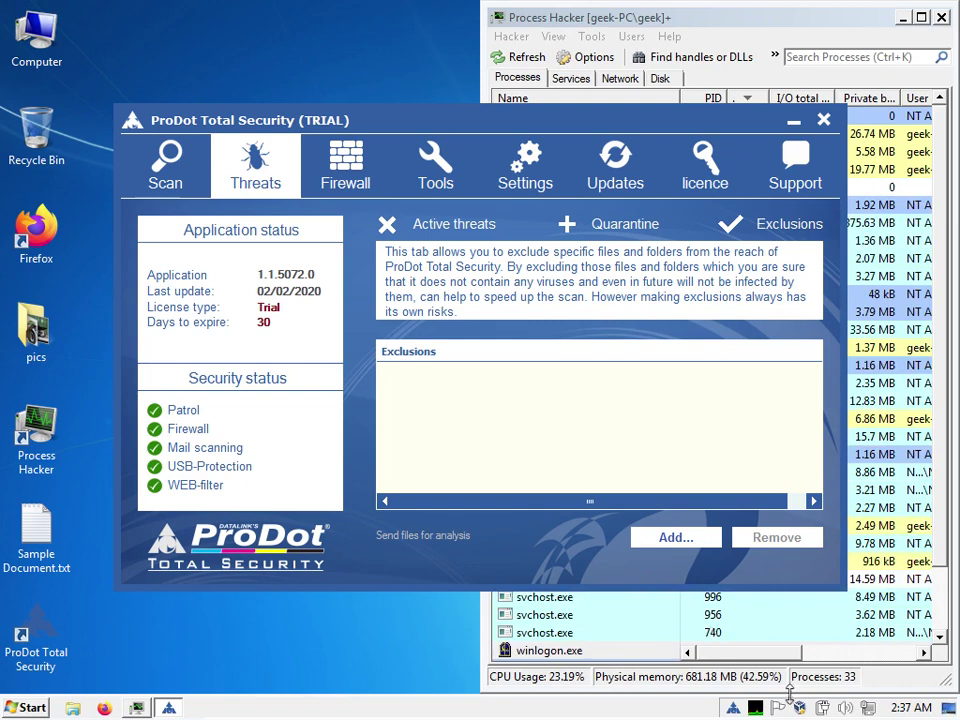
right_click(733, 709)
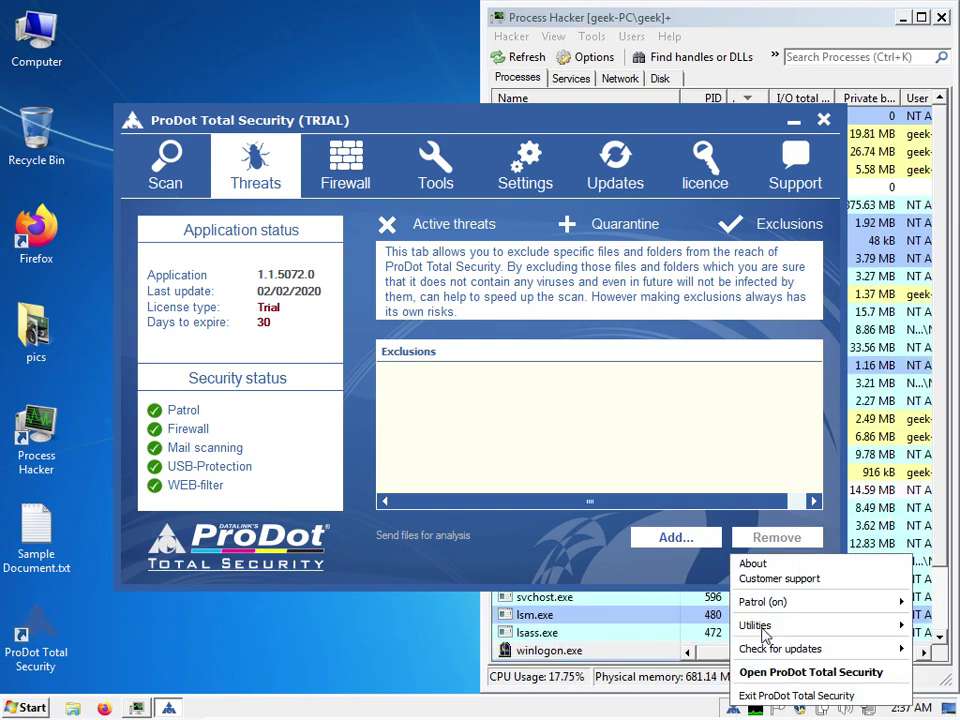
mouse_move(775, 606)
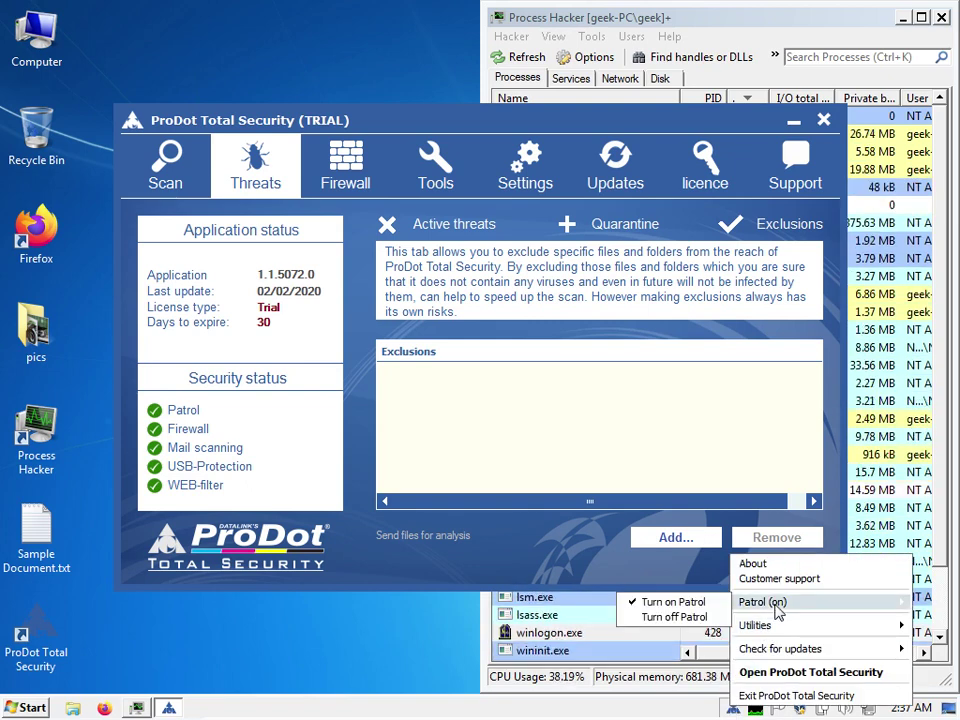
left_click(689, 617)
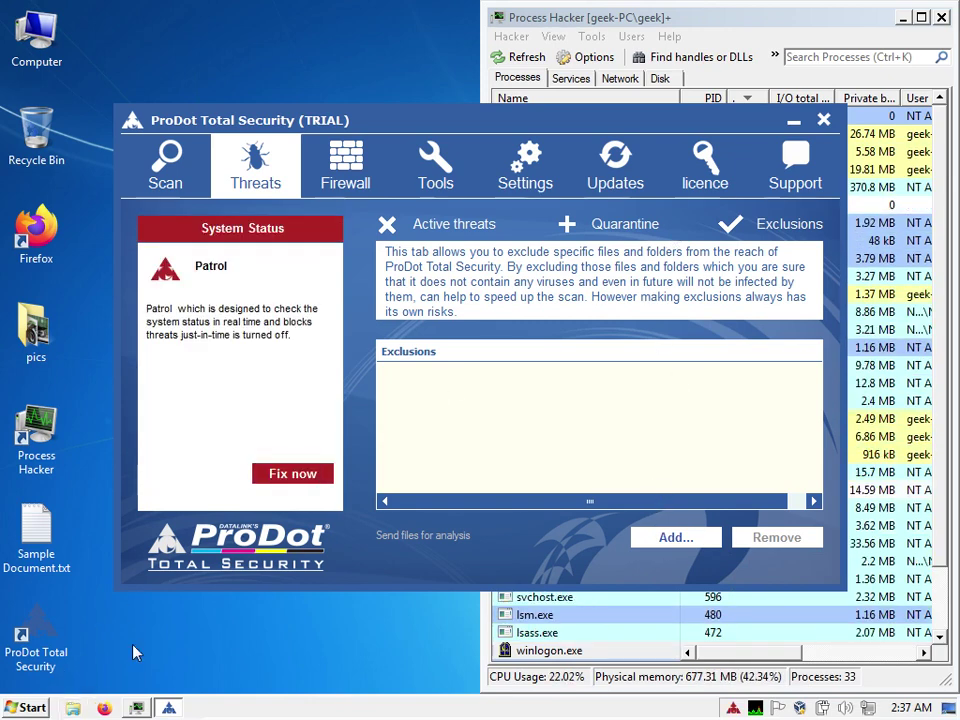
Browse to the shared Music (F:) drive and cut all five ransomware executables, Ran.Bluerose.exe through Ran.CryptoPatronum.exe.
left_click(72, 708)
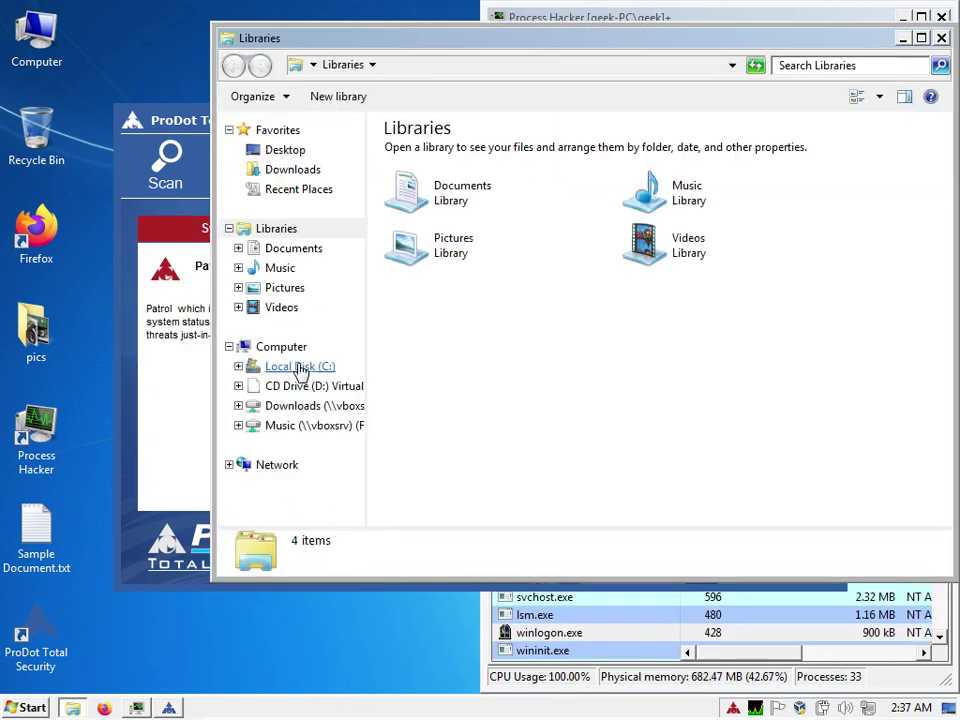
left_click(300, 425)
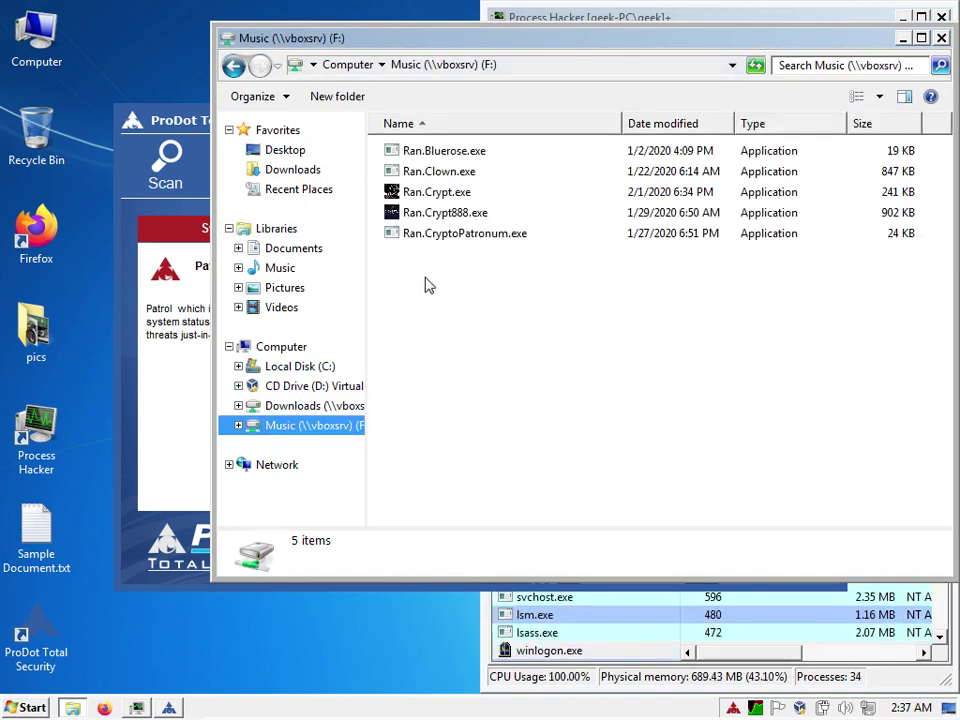
left_click_drag(424, 283, 450, 135)
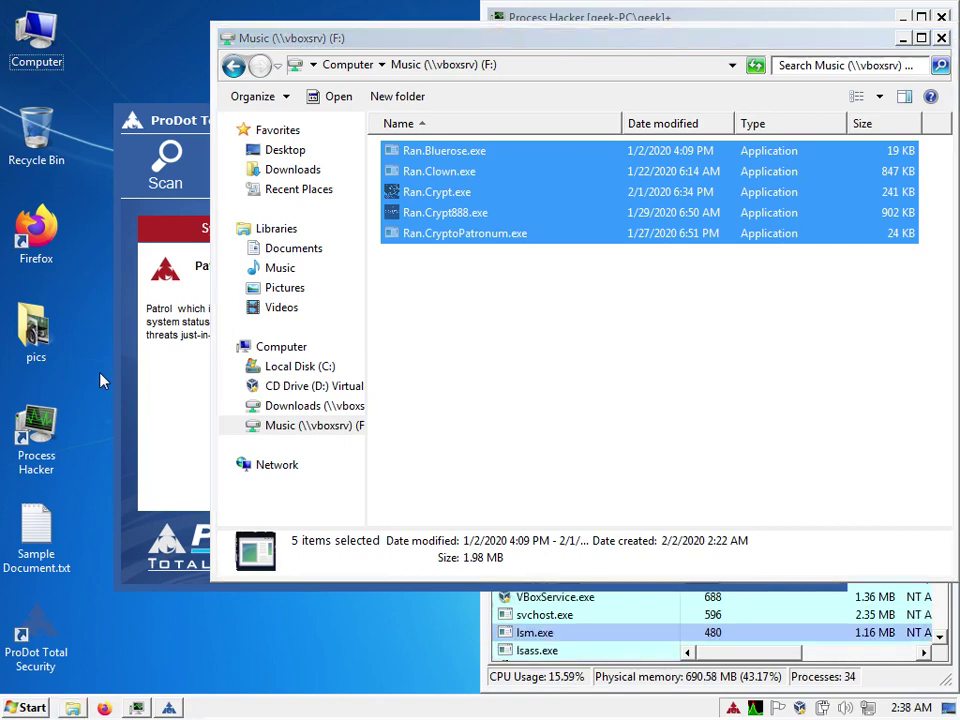
Create a new folder named Ransomware on the desktop.
key("ctrl+shift+n")
type("Ran")
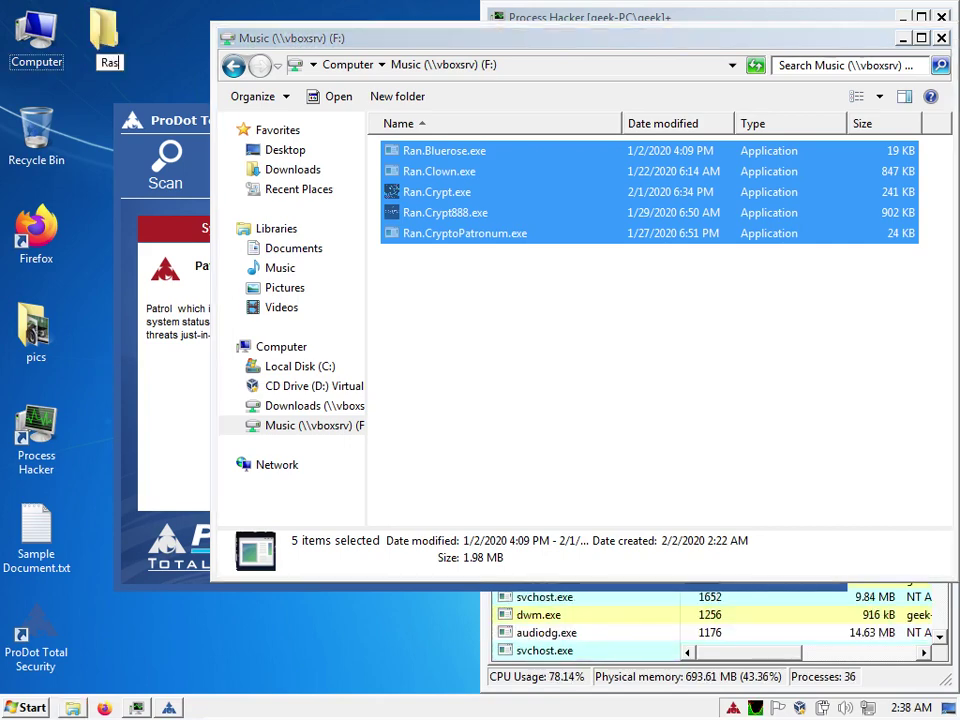
type("s")
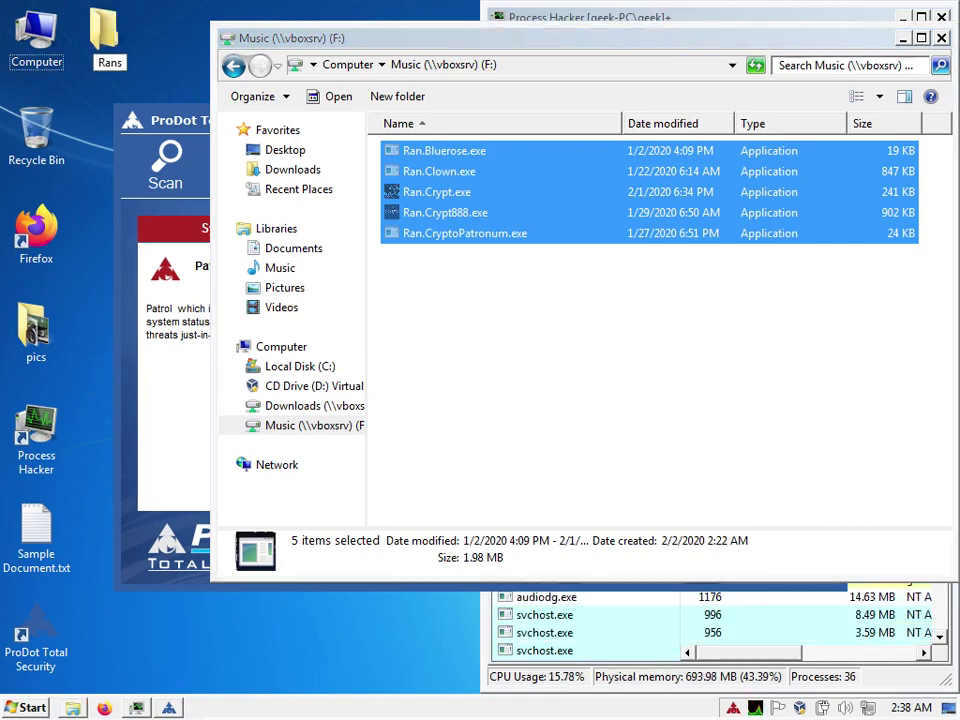
type("omware")
key("Return")
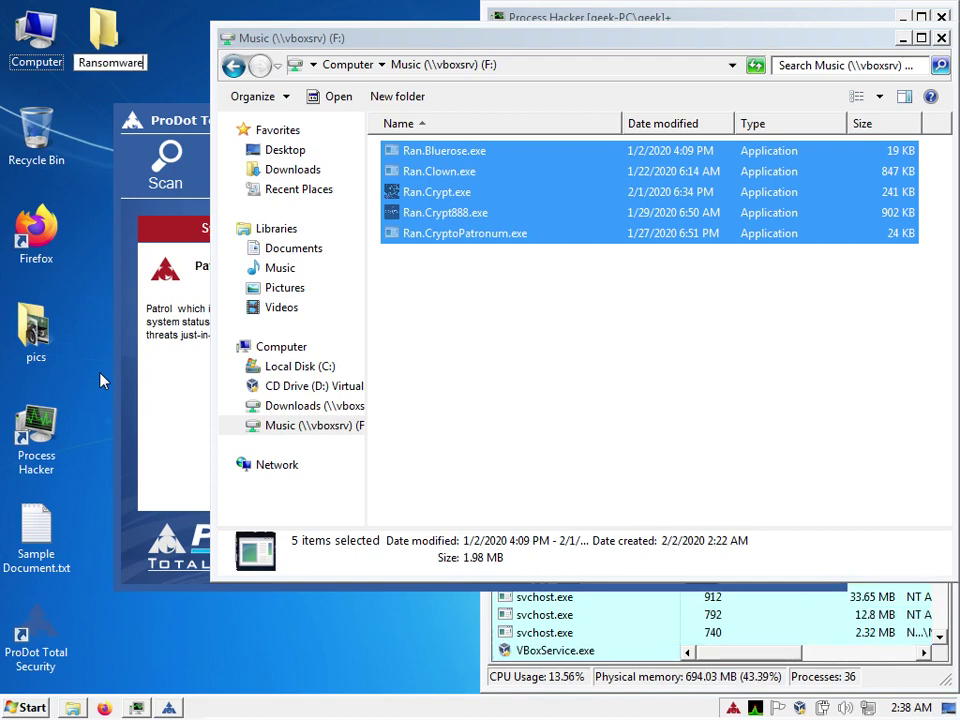
Paste the five executables into the desktop Ransomware folder and close the Music (F:) window.
key("Return")
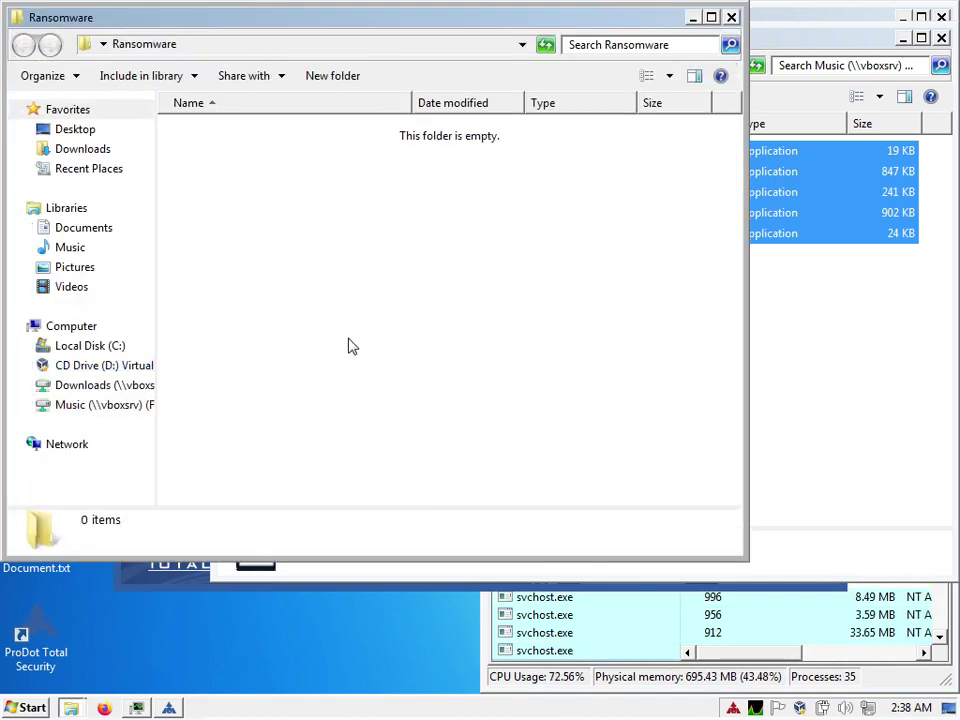
key("ctrl+v")
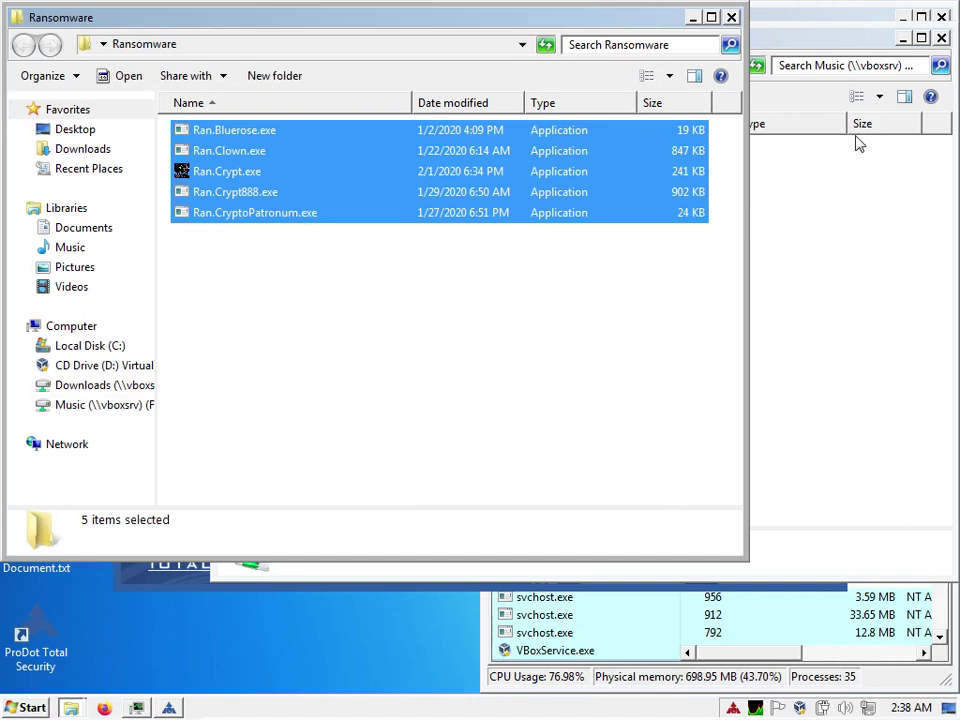
left_click(941, 39)
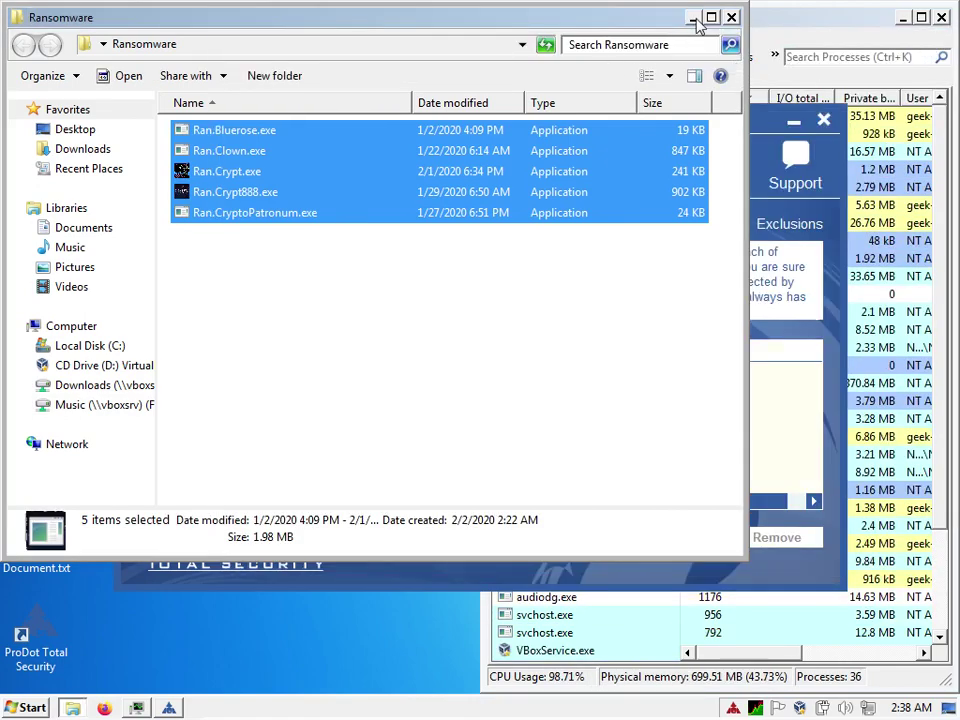
Shrink and reposition the Ransomware folder window, and close it.
left_click_drag(746, 3, 486, 236)
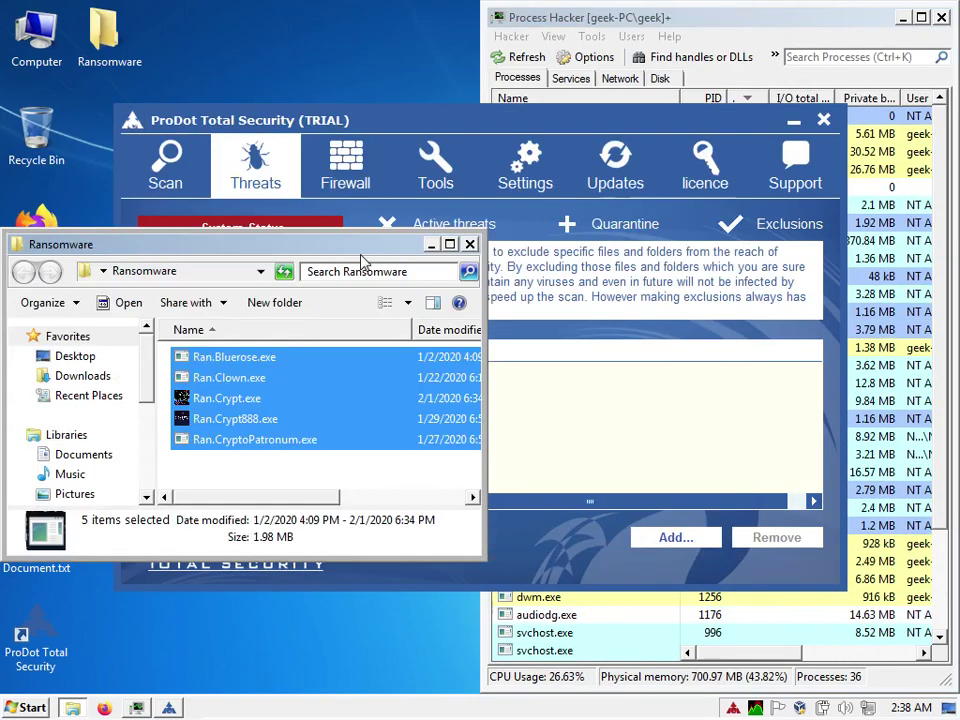
left_click_drag(370, 385, 388, 470)
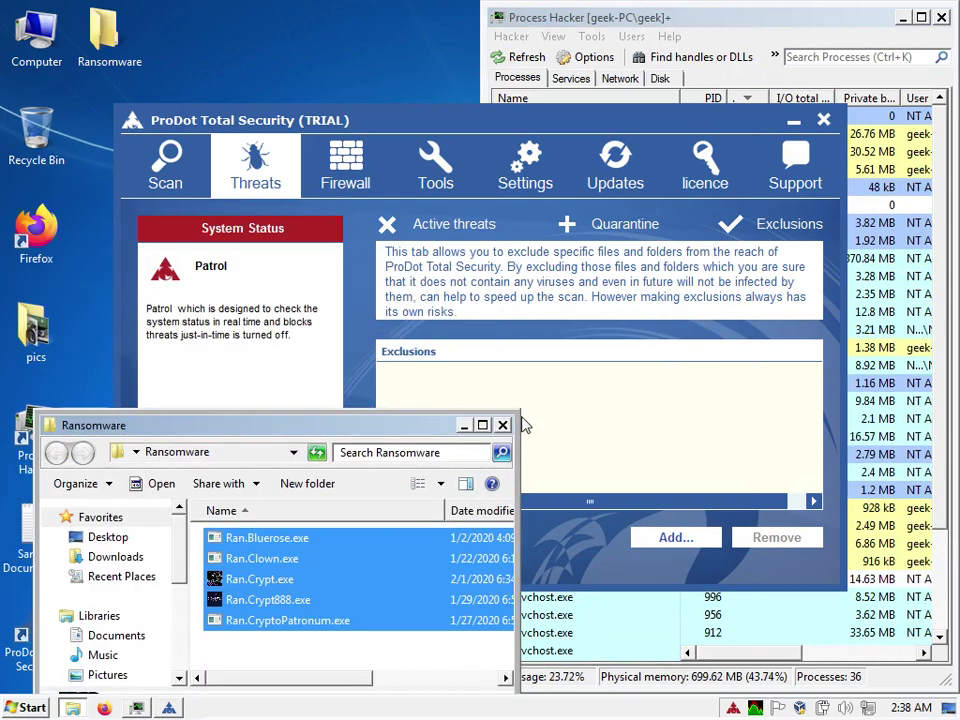
left_click_drag(316, 413, 371, 446)
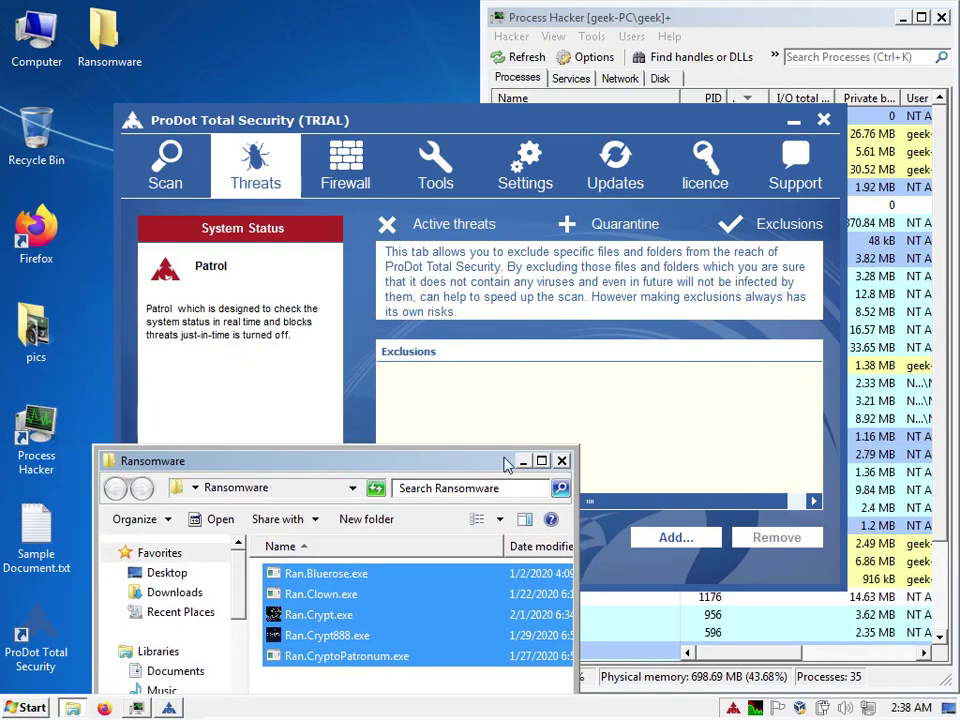
left_click(463, 459)
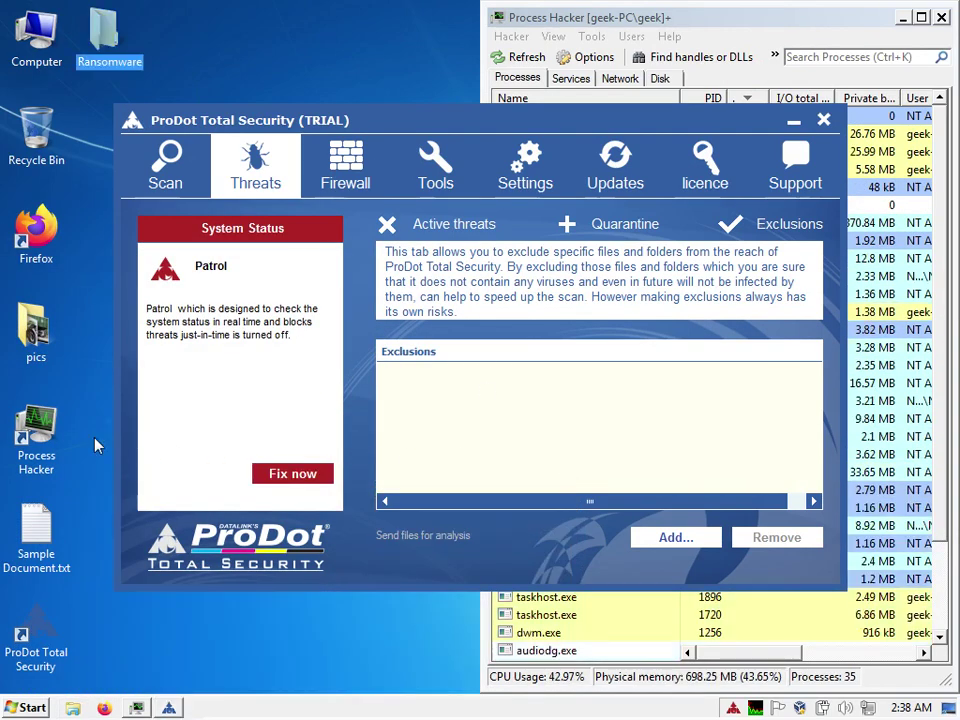
Examine the images in the desktop pics folder and the text of Sample Document.txt.
double_click(33, 345)
left_click_drag(268, 380, 298, 32)
scroll(396, 182, "down", 3)
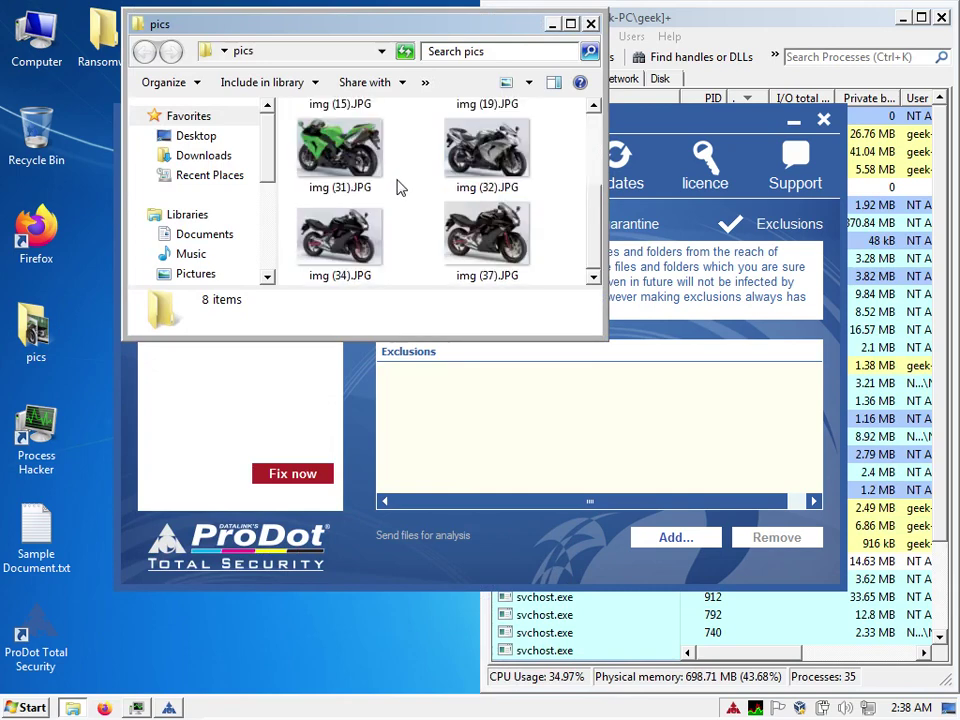
scroll(396, 185, "up", 3)
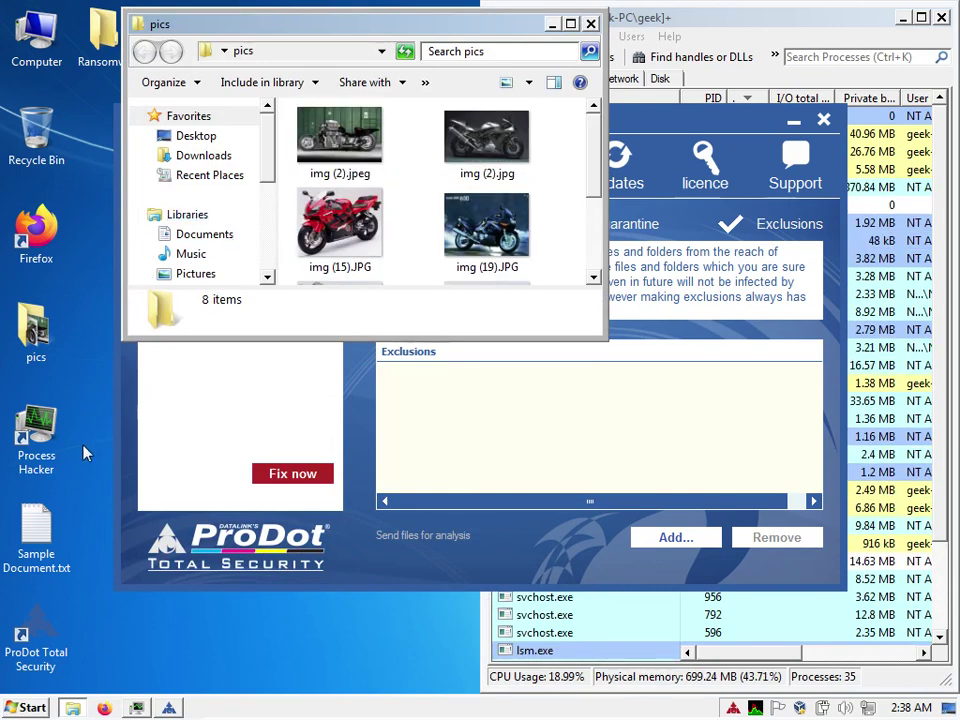
double_click(36, 543)
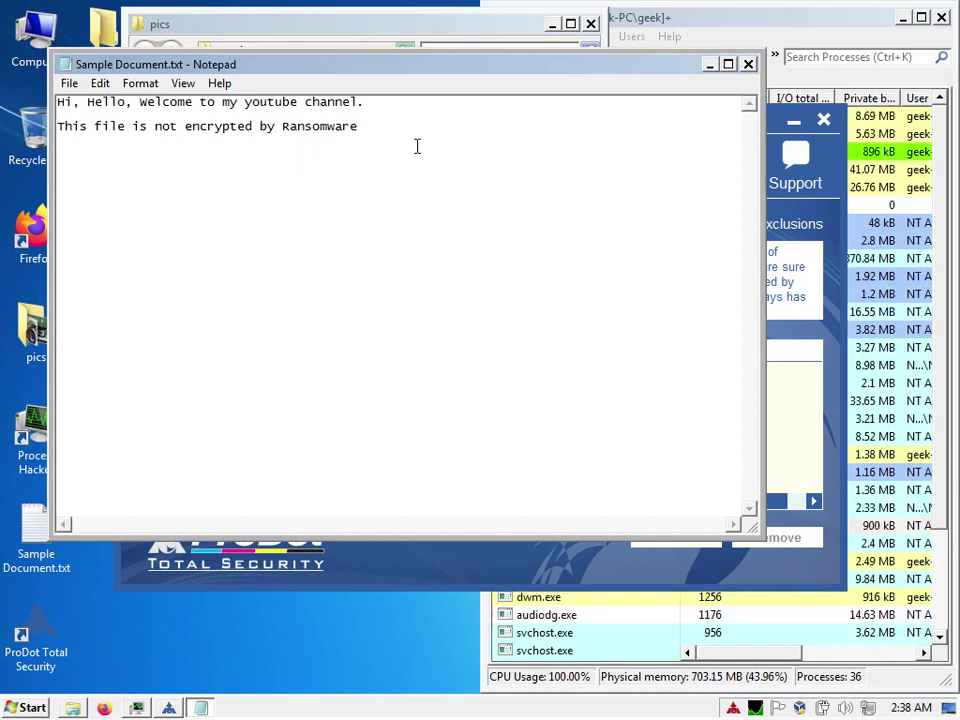
left_click(748, 65)
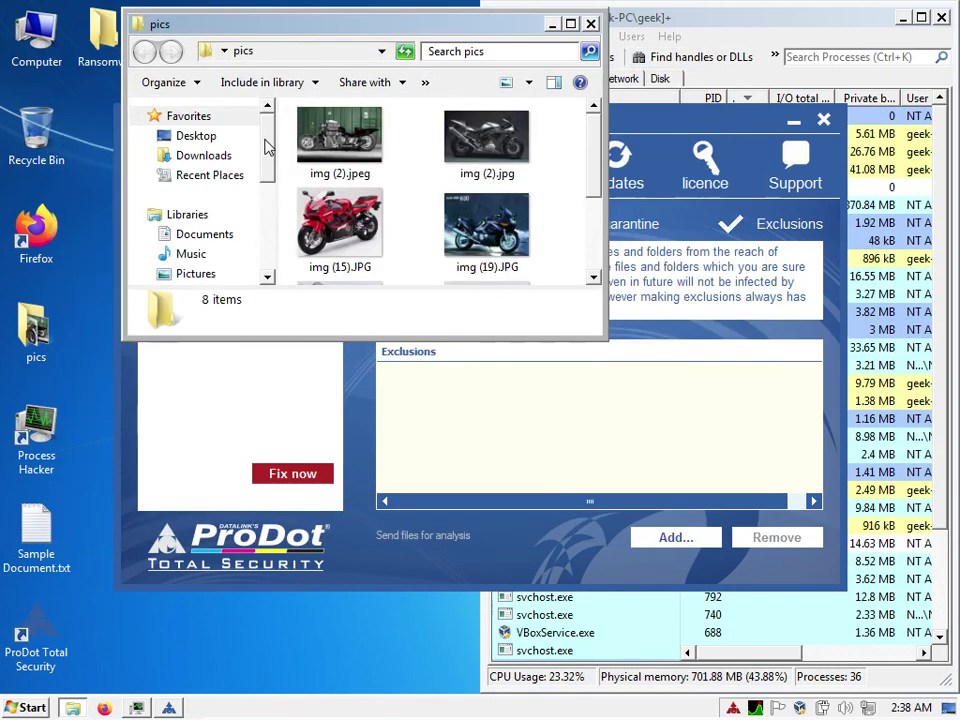
Open the Pictures library in a maximized window to inspect its image files.
double_click(40, 61)
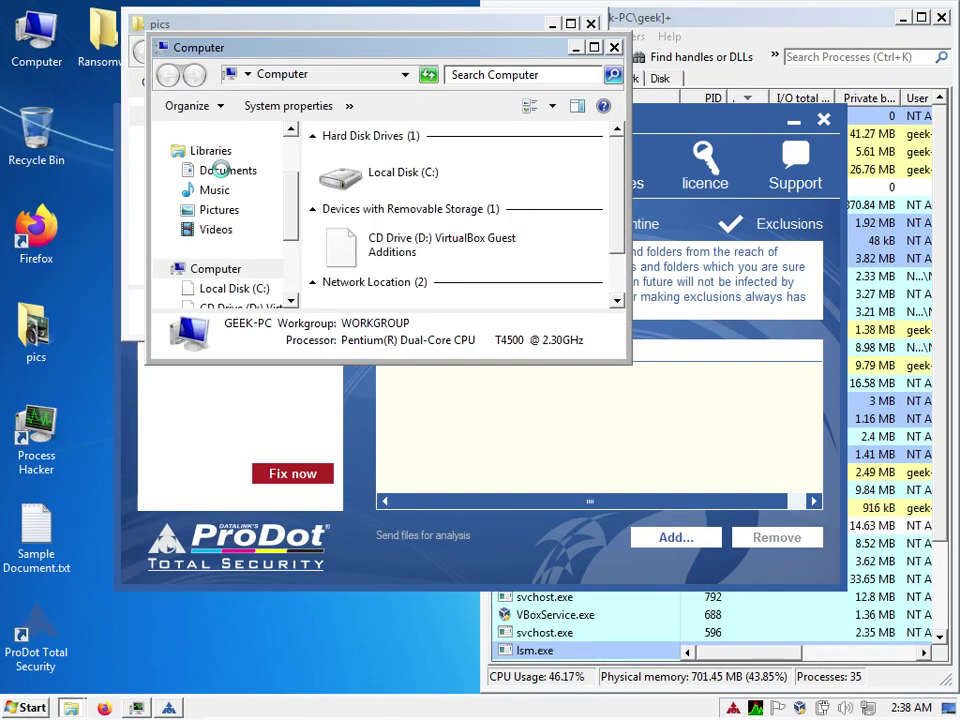
left_click(246, 218)
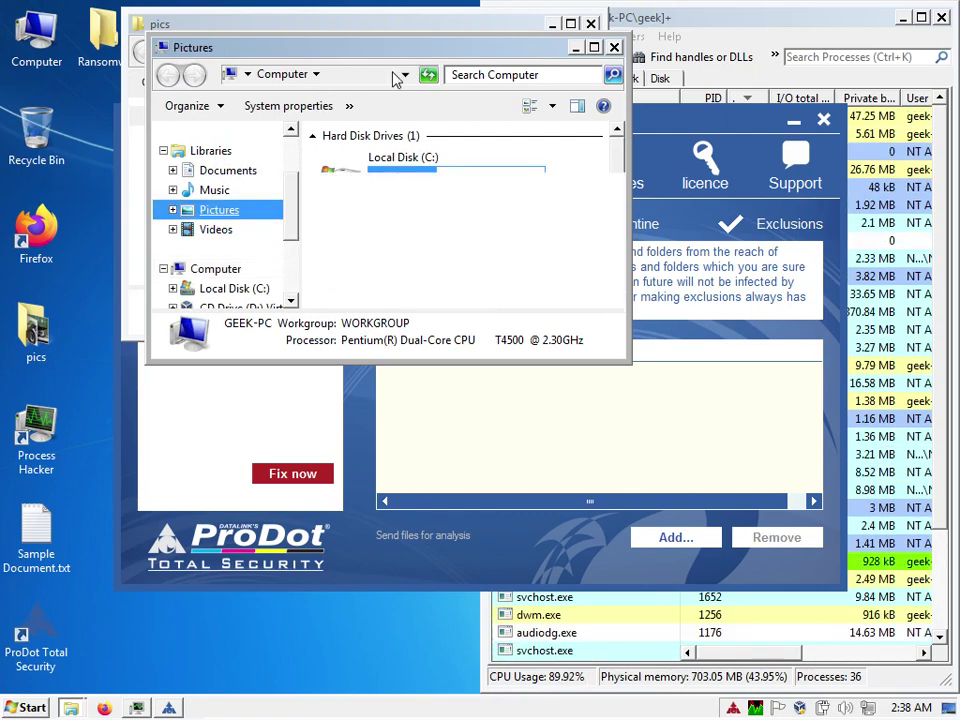
double_click(415, 47)
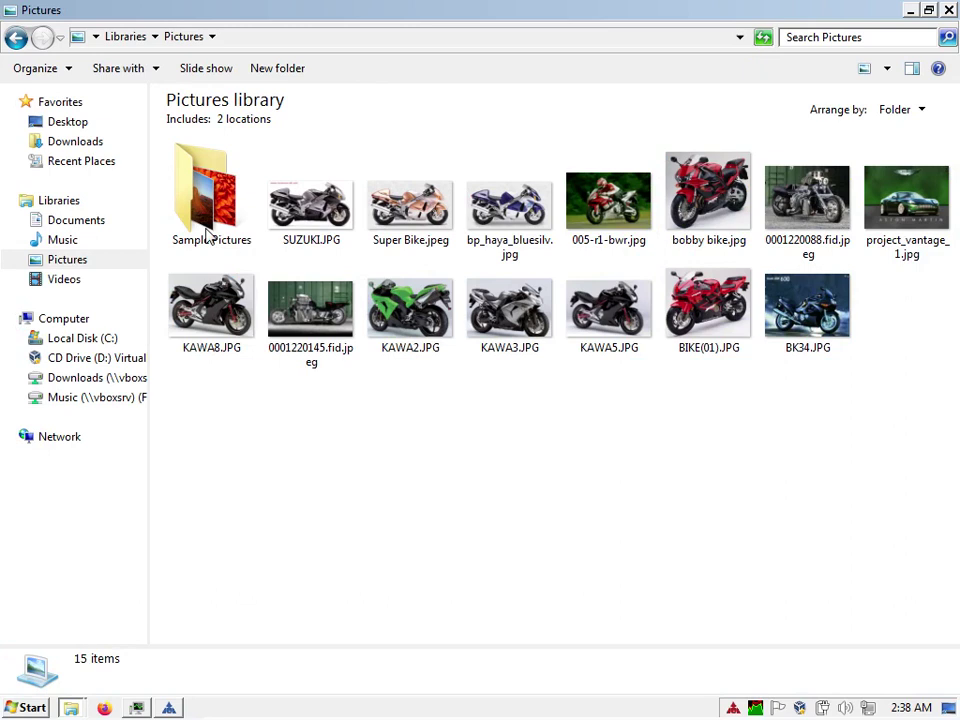
Check the contents of the Sample Pictures folder and the Videos and Documents libraries, and close the window.
double_click(207, 232)
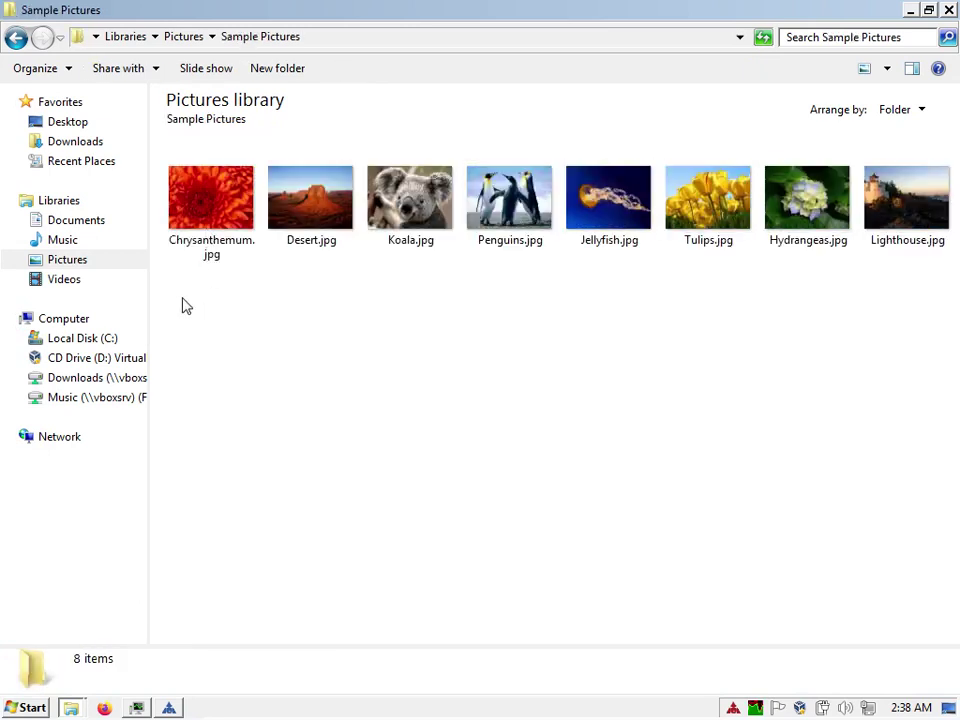
left_click(78, 281)
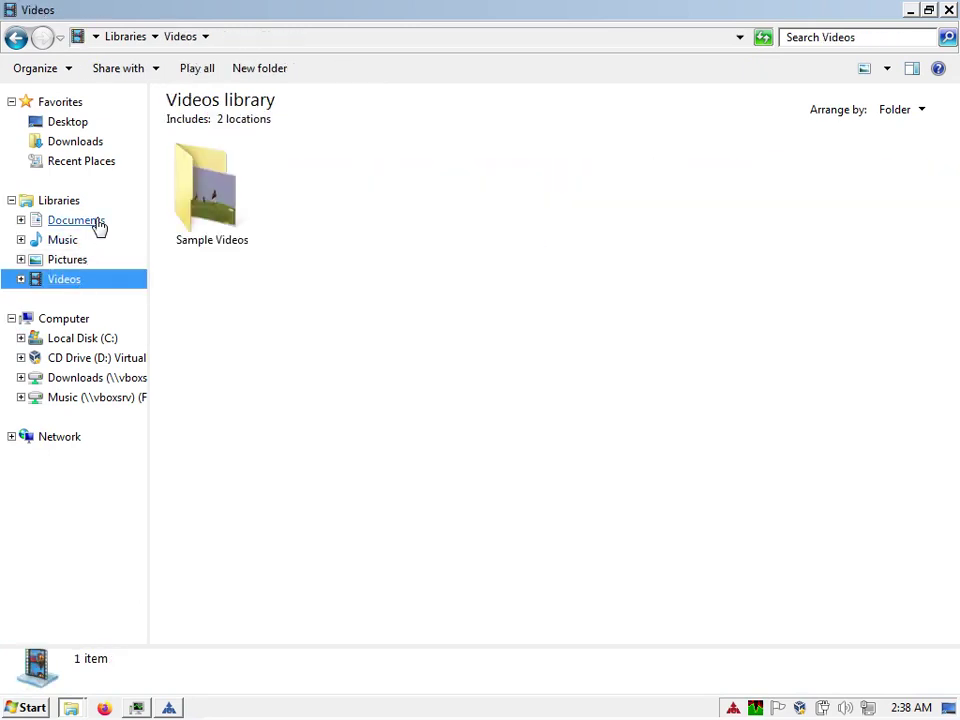
left_click(97, 223)
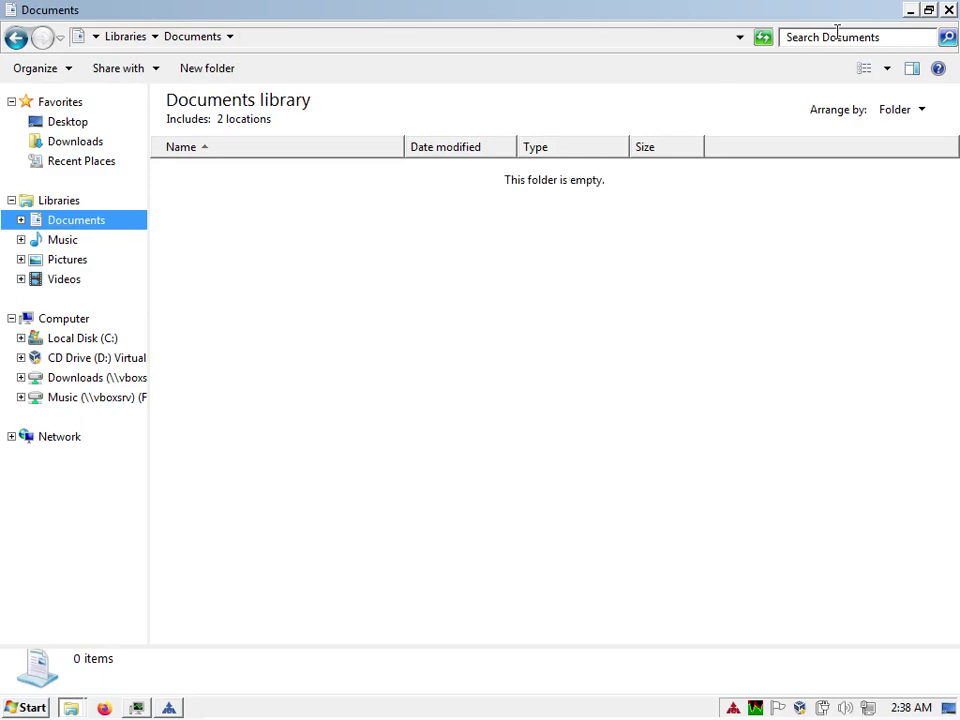
left_click(949, 10)
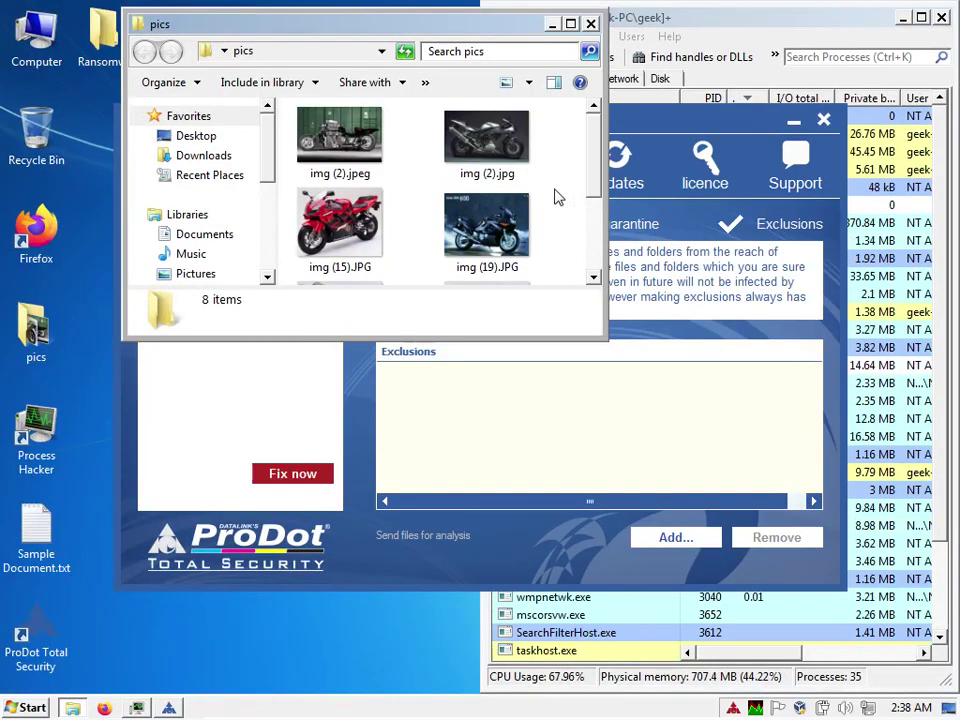
Bring ProDot Total Security to the front and fix the reported Patrol status issue.
left_click(407, 426)
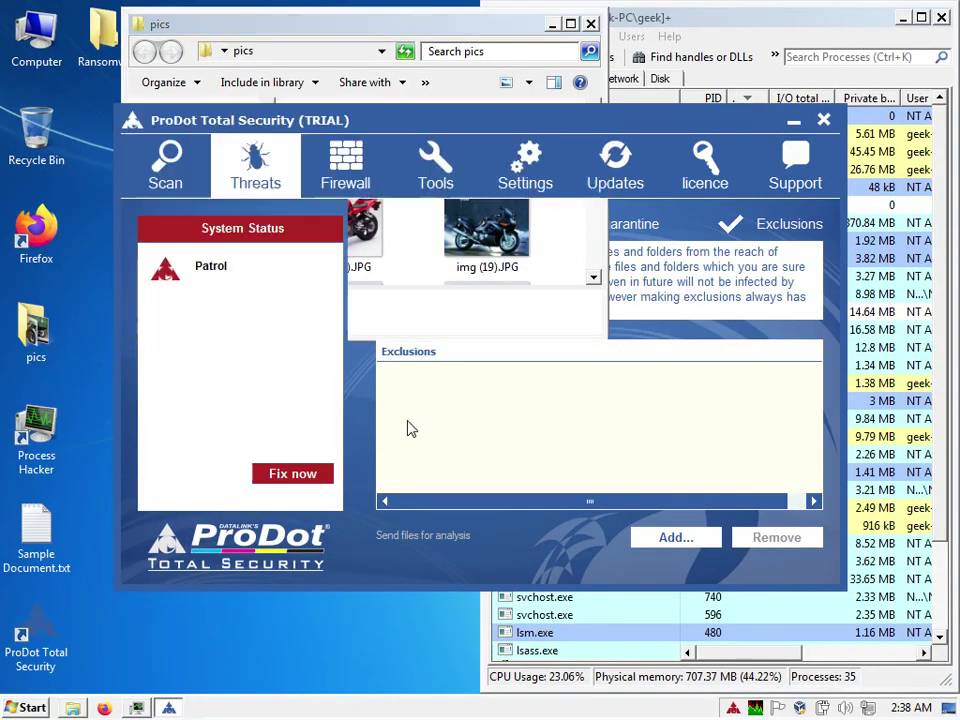
left_click(294, 476)
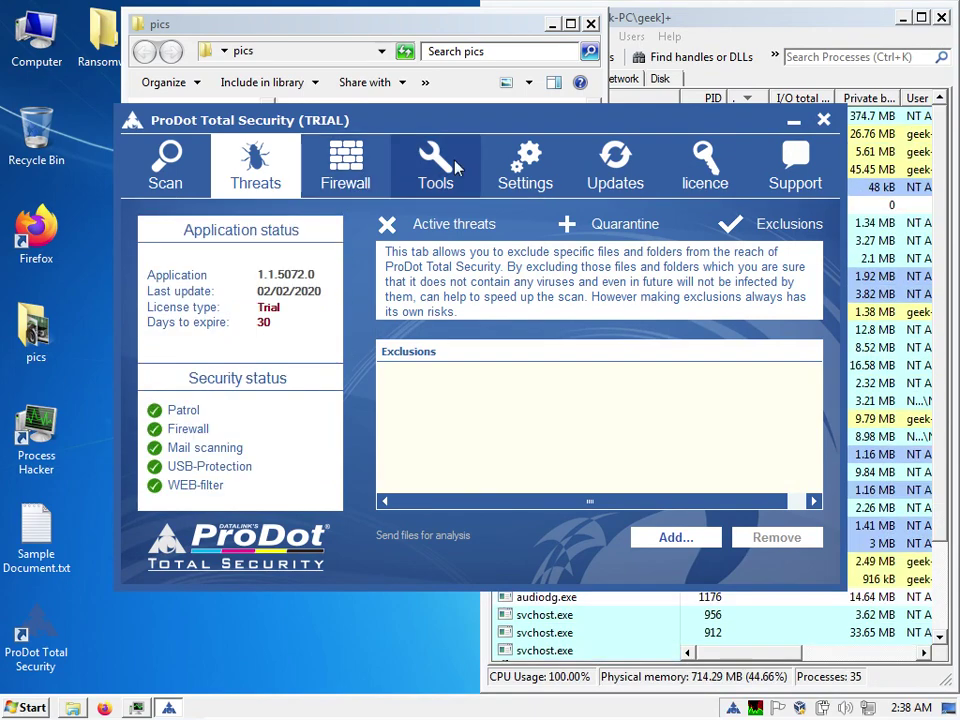
left_click(195, 165)
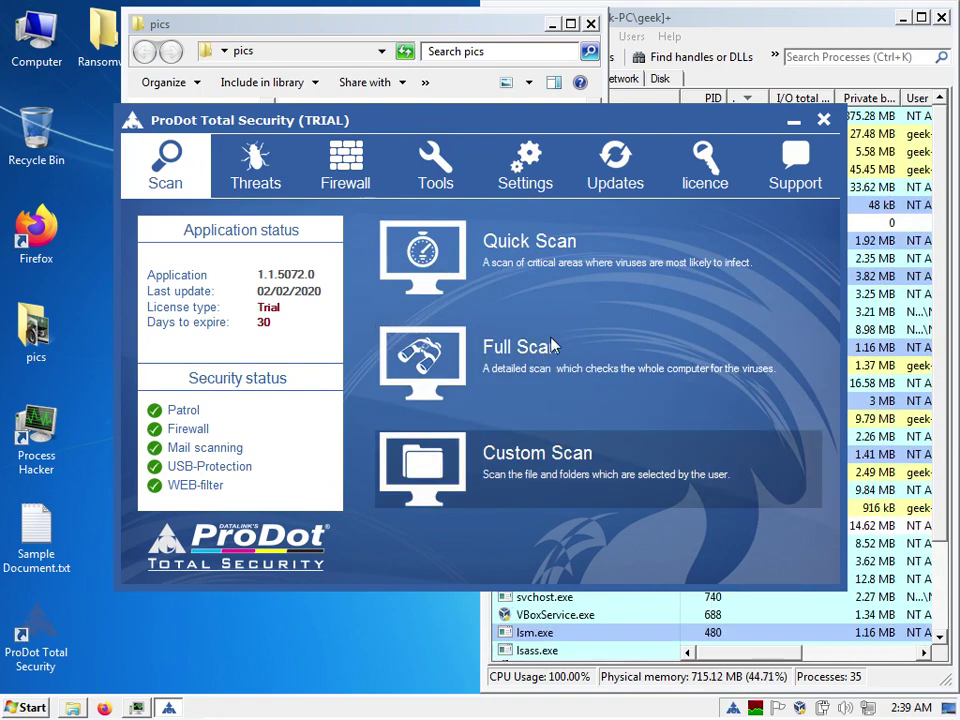
left_click(527, 455)
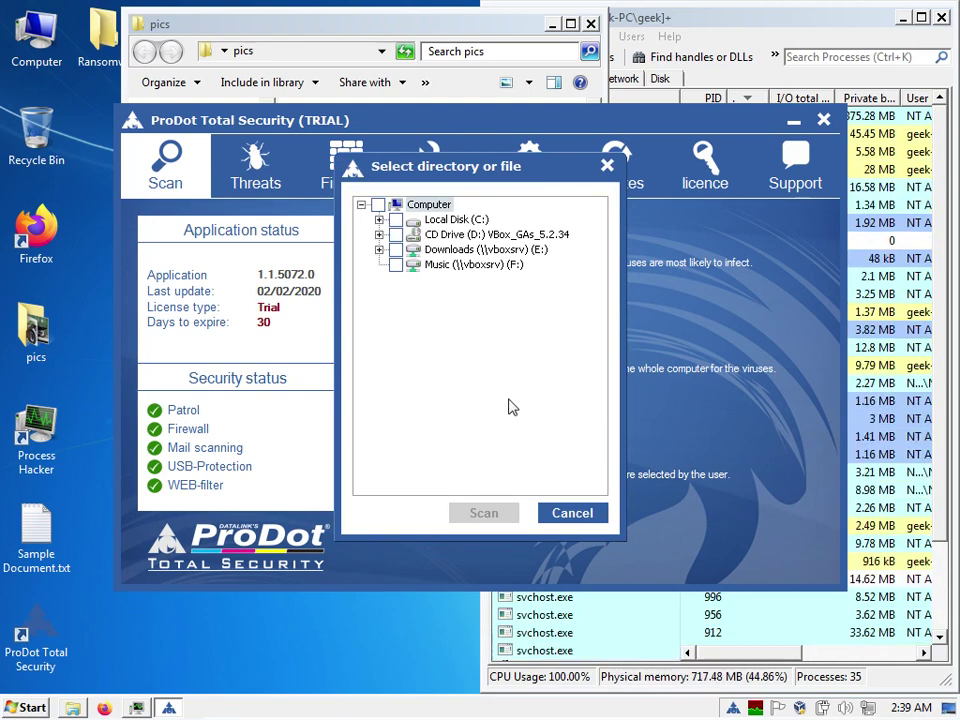
left_click(570, 514)
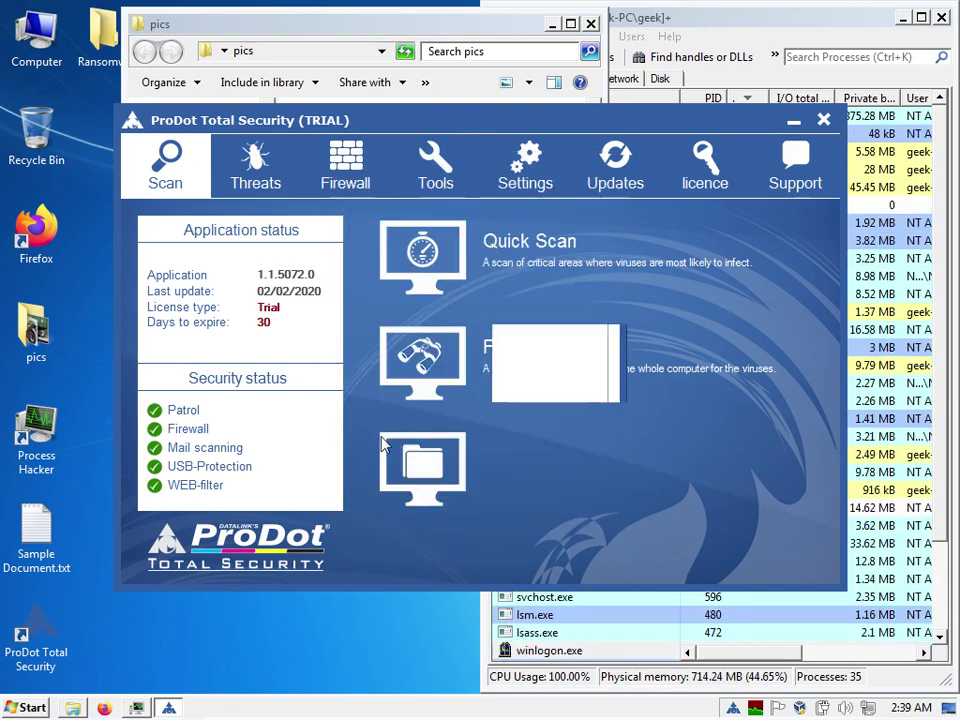
Scan the desktop Ransomware folder with ProDot Total Security, quarantine Ran.Crypt.exe, and close the scan report.
left_click(97, 48)
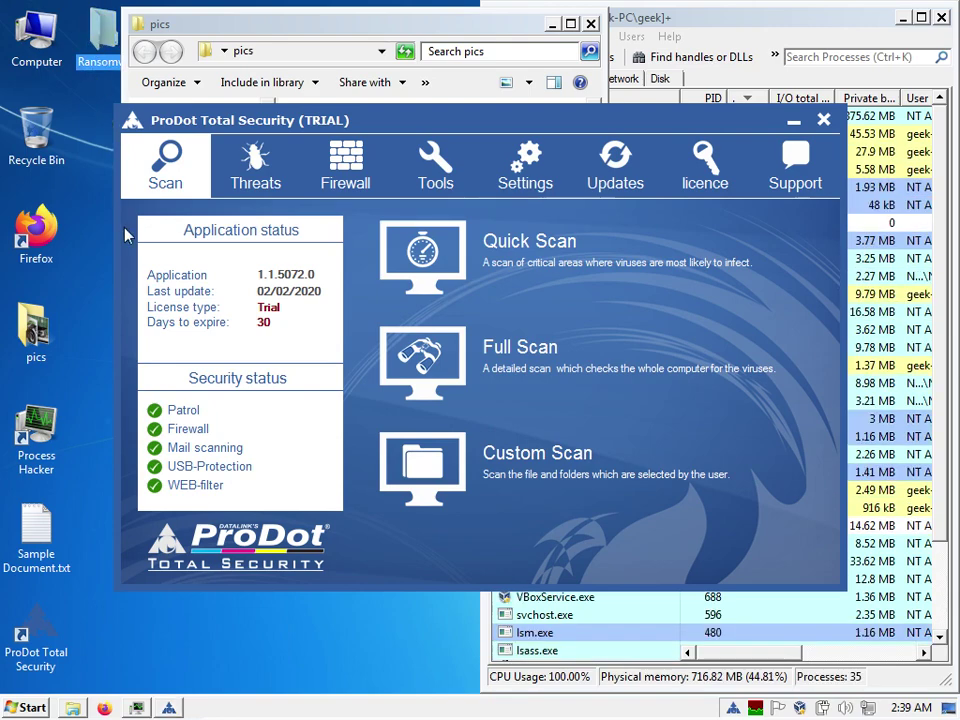
right_click(94, 44)
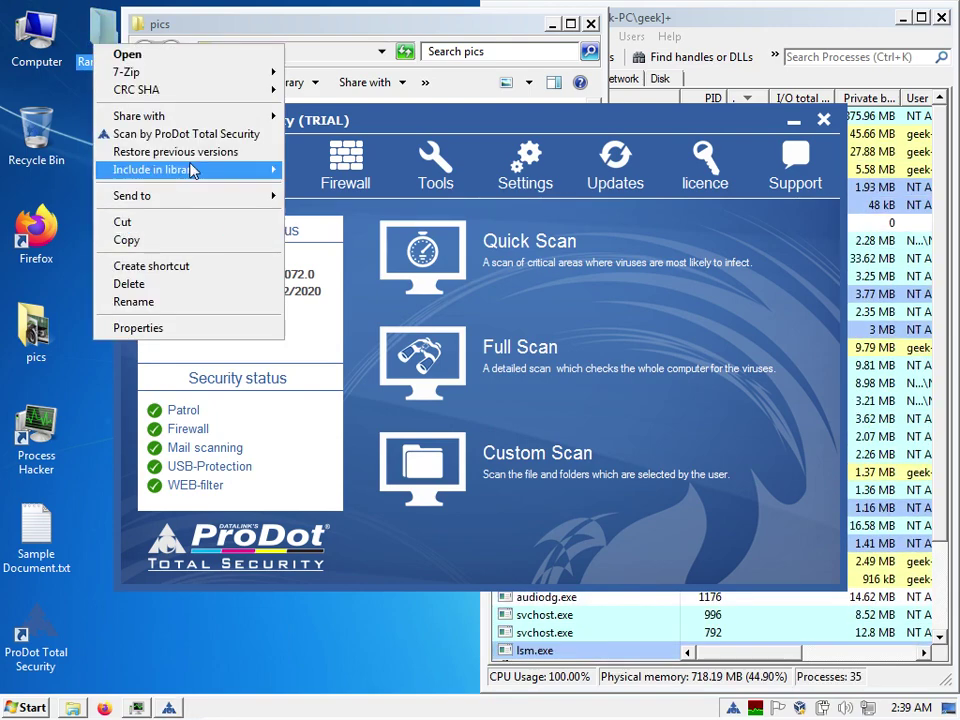
left_click(227, 135)
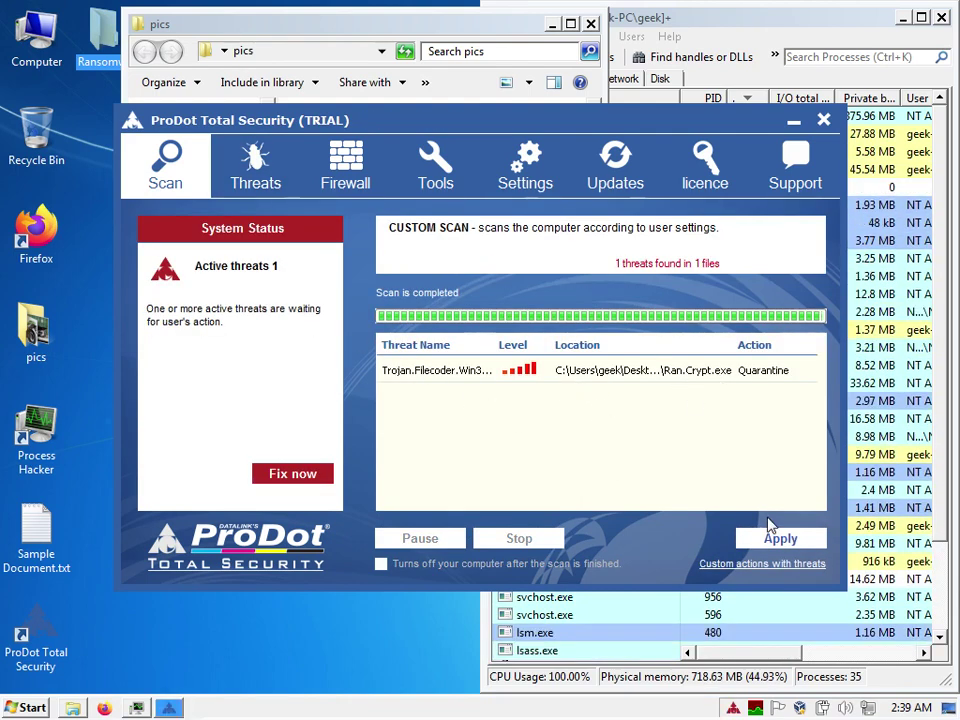
left_click(776, 538)
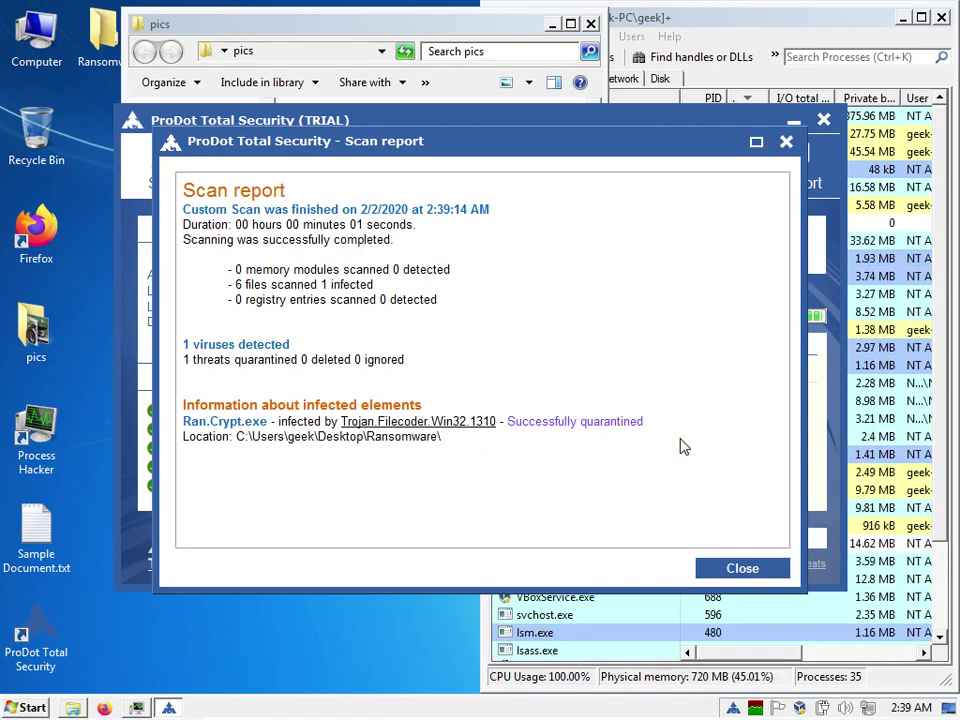
left_click(720, 566)
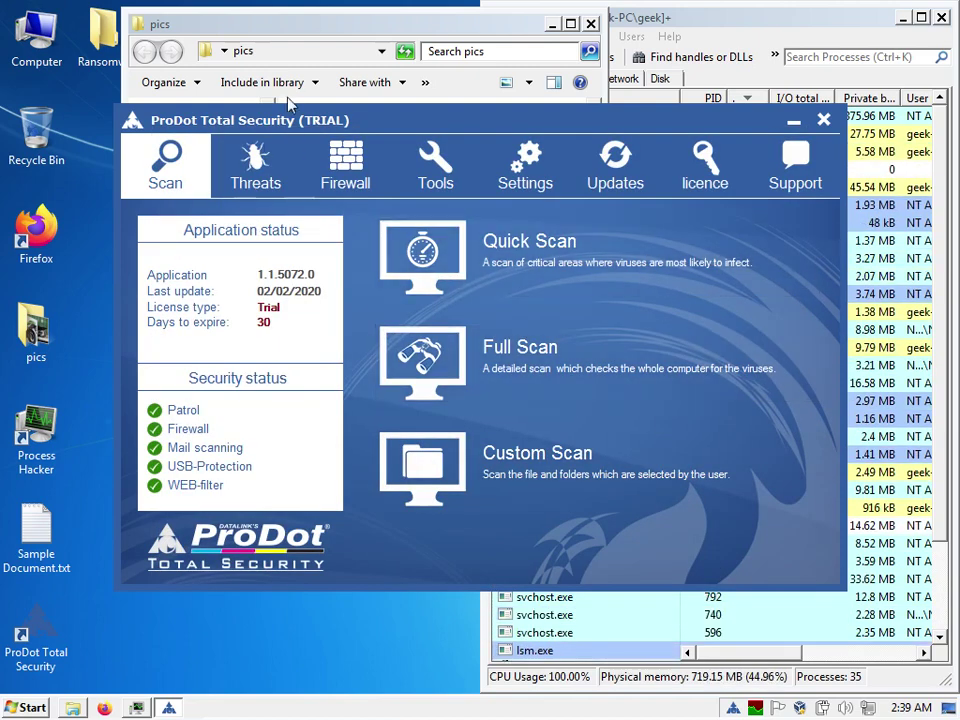
Open the desktop Ransomware folder, restore it from its maximized size, and move its window lower on the desktop.
double_click(105, 48)
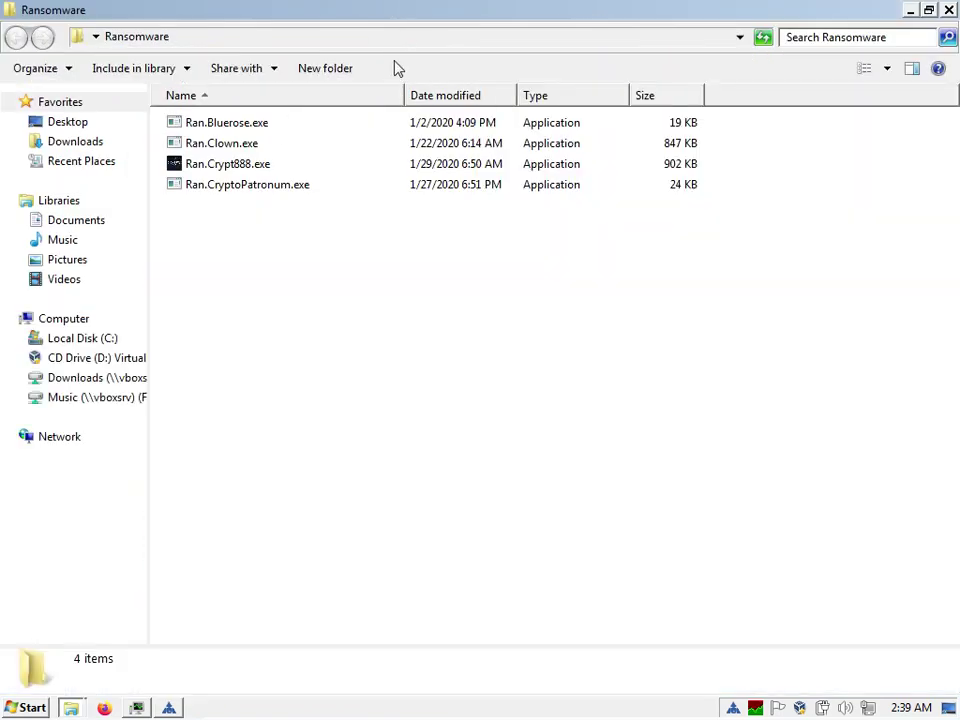
key("super+Down")
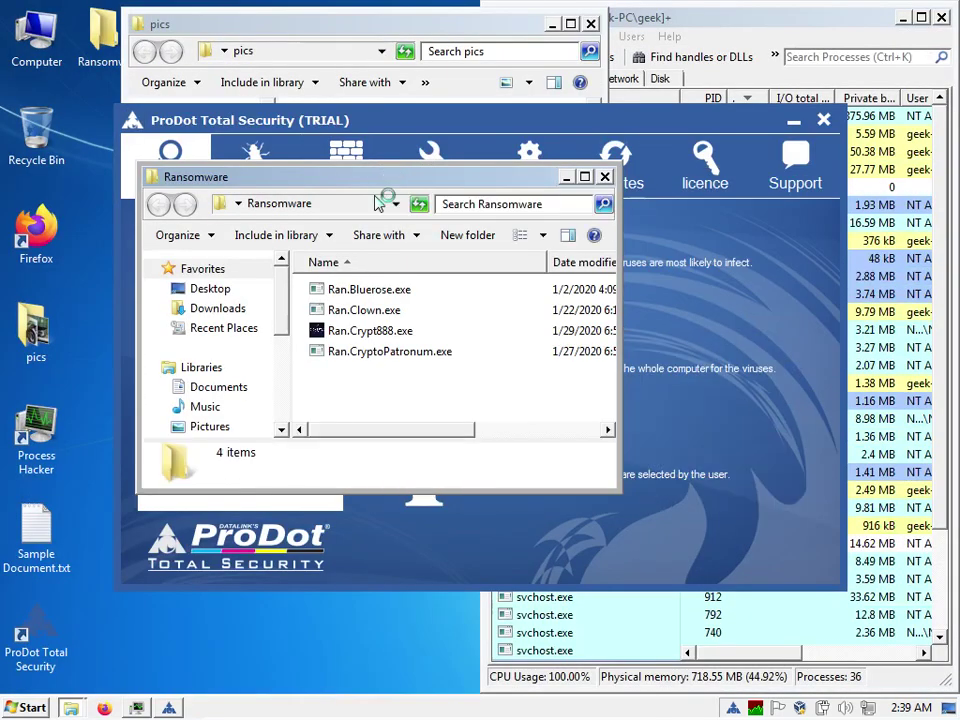
left_click_drag(378, 177, 330, 321)
Scan the four remaining executables in the Ransomware folder with ProDot Total Security and close the report.
left_click_drag(317, 531, 338, 418)
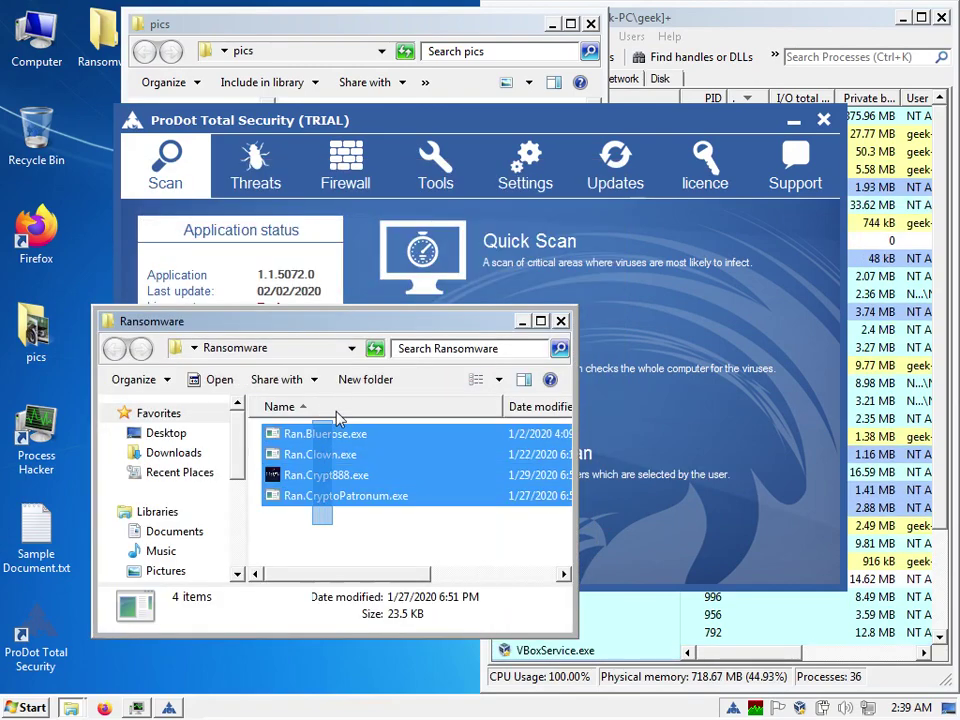
right_click(363, 475)
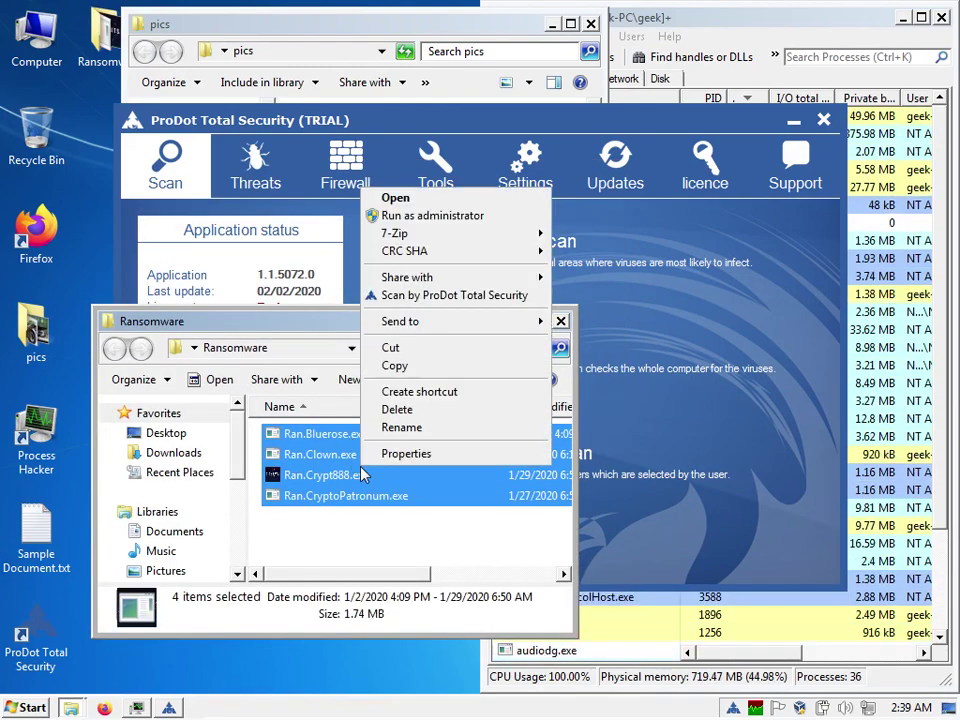
left_click(440, 295)
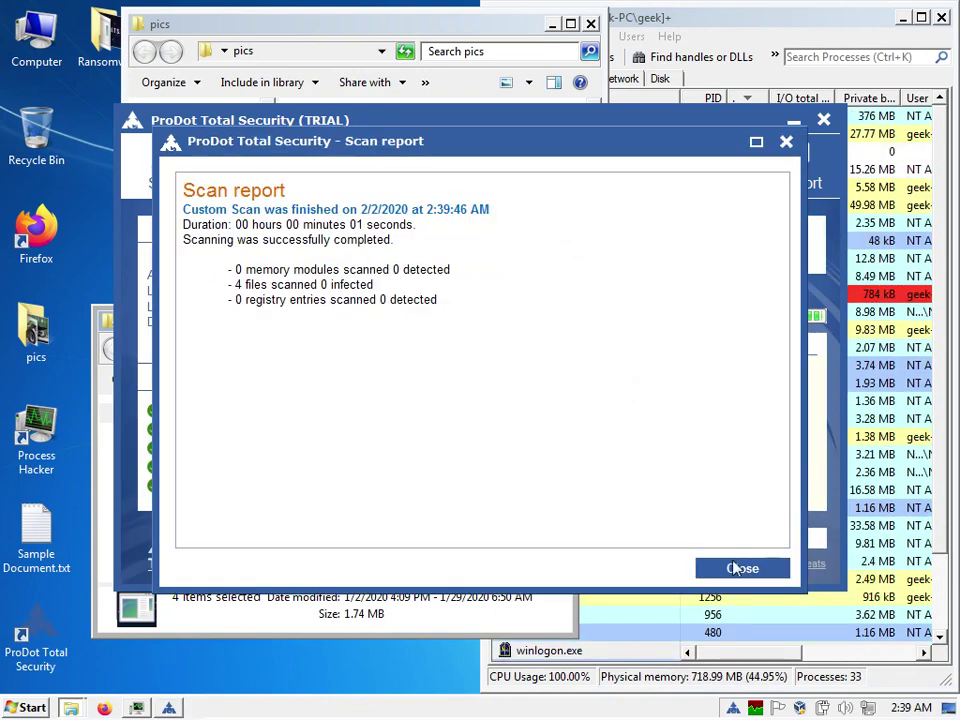
left_click(733, 568)
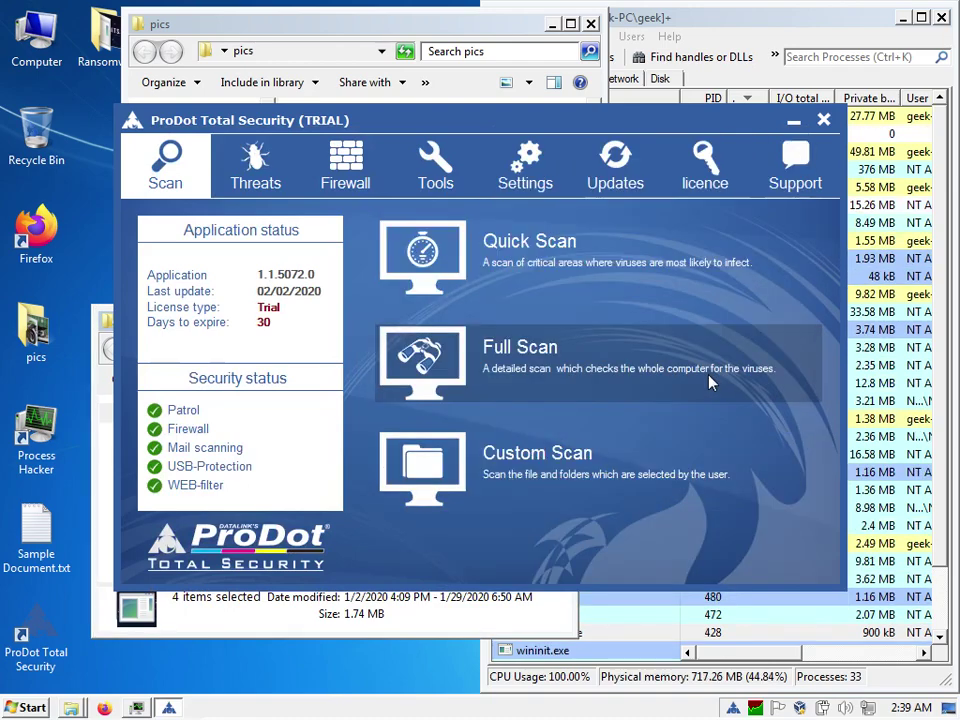
Minimize ProDot Total Security and arrange the Ransomware window below the pics window, with Process Hacker visible beside them.
left_click(793, 122)
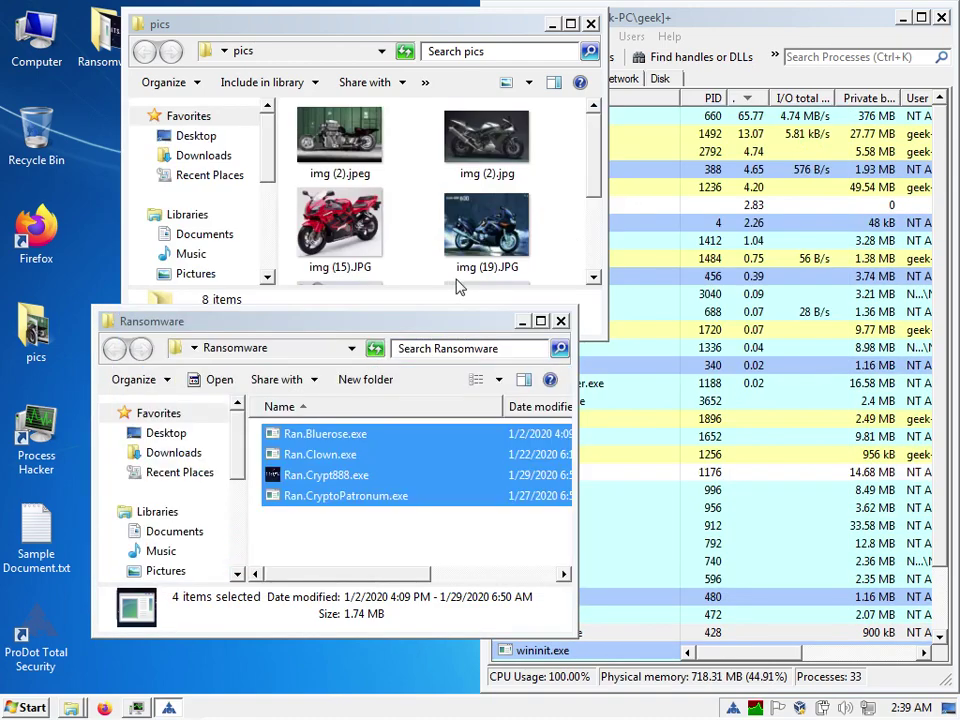
left_click_drag(431, 321, 444, 383)
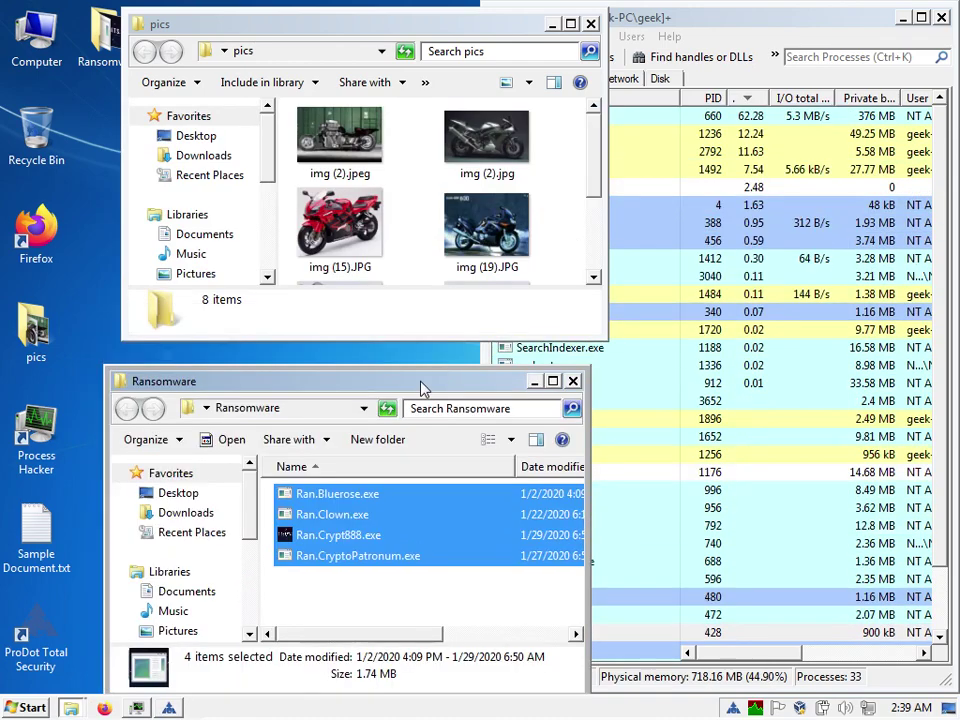
left_click(654, 381)
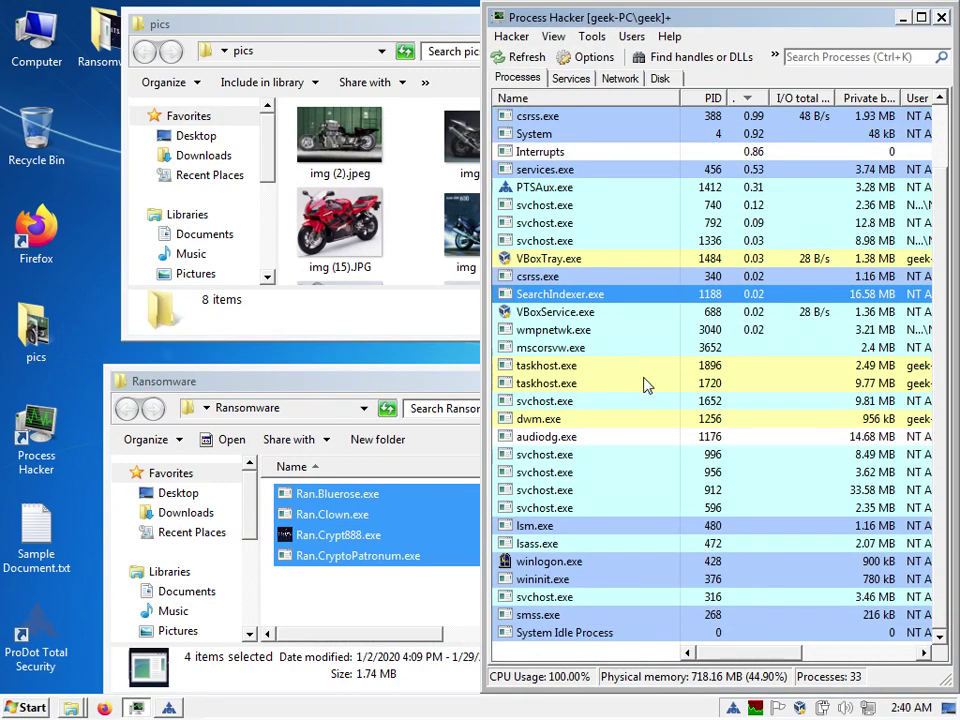
left_click(376, 609)
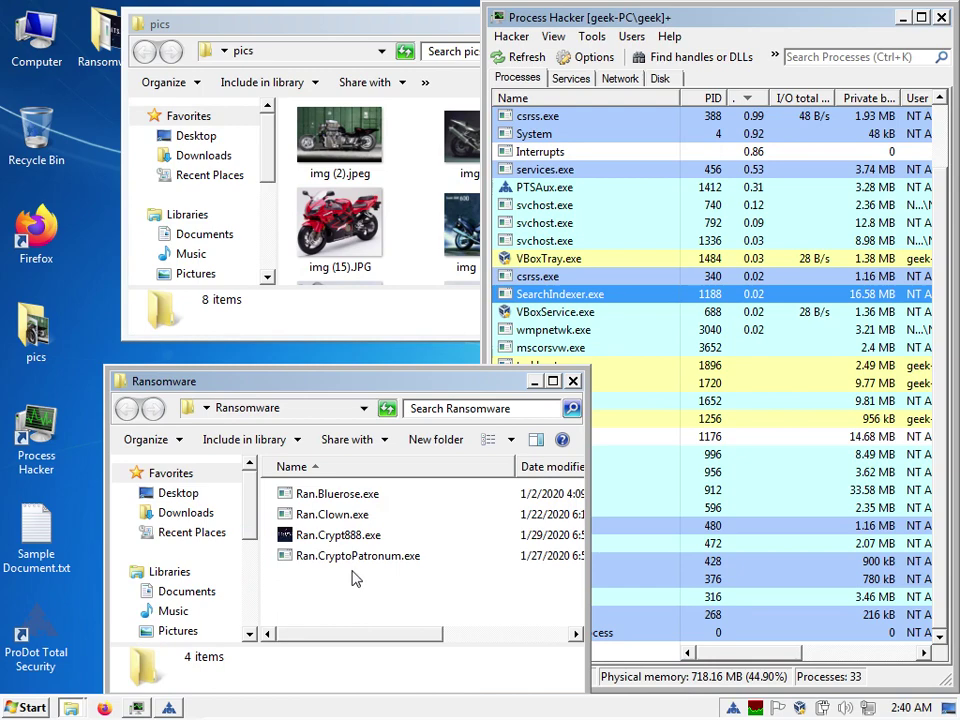
Run Ran.Bluerose.exe from the Ransomware folder.
left_click(333, 497)
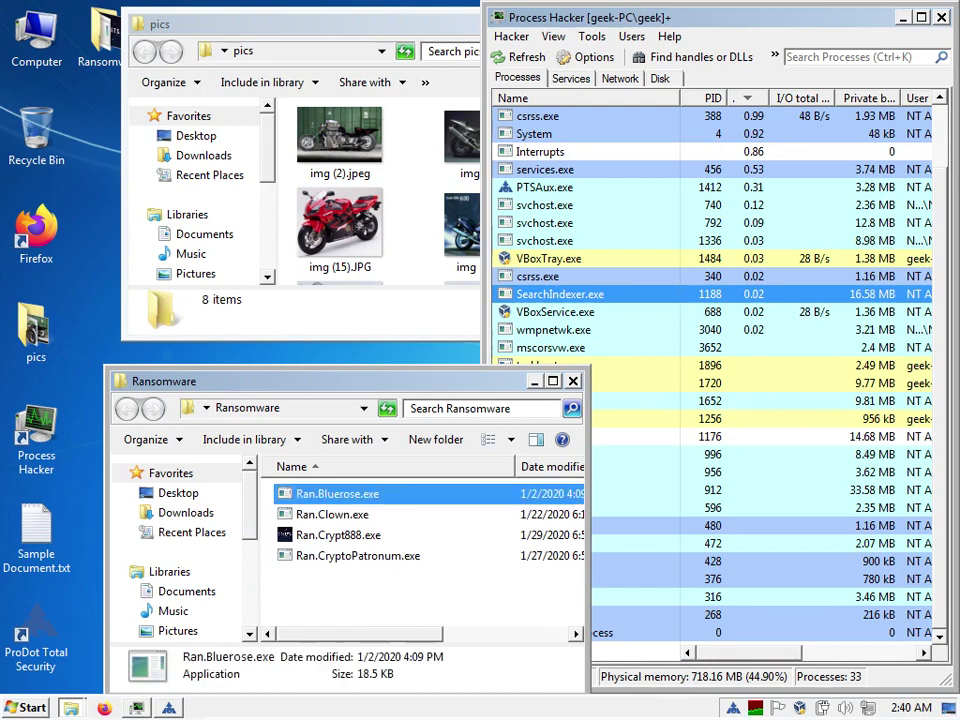
right_click(333, 497)
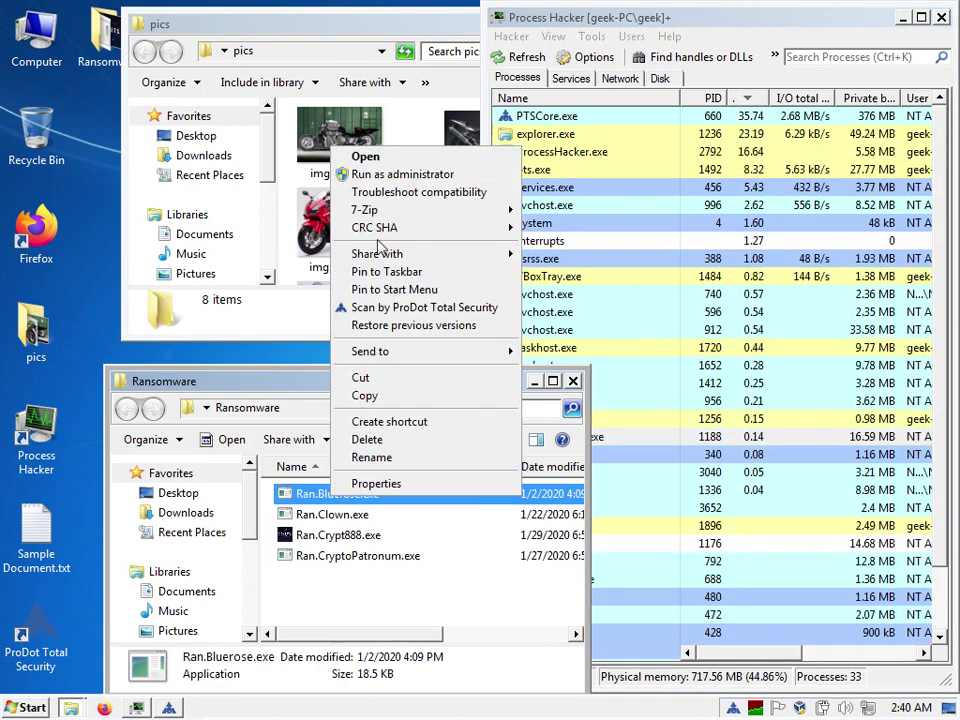
left_click(336, 340)
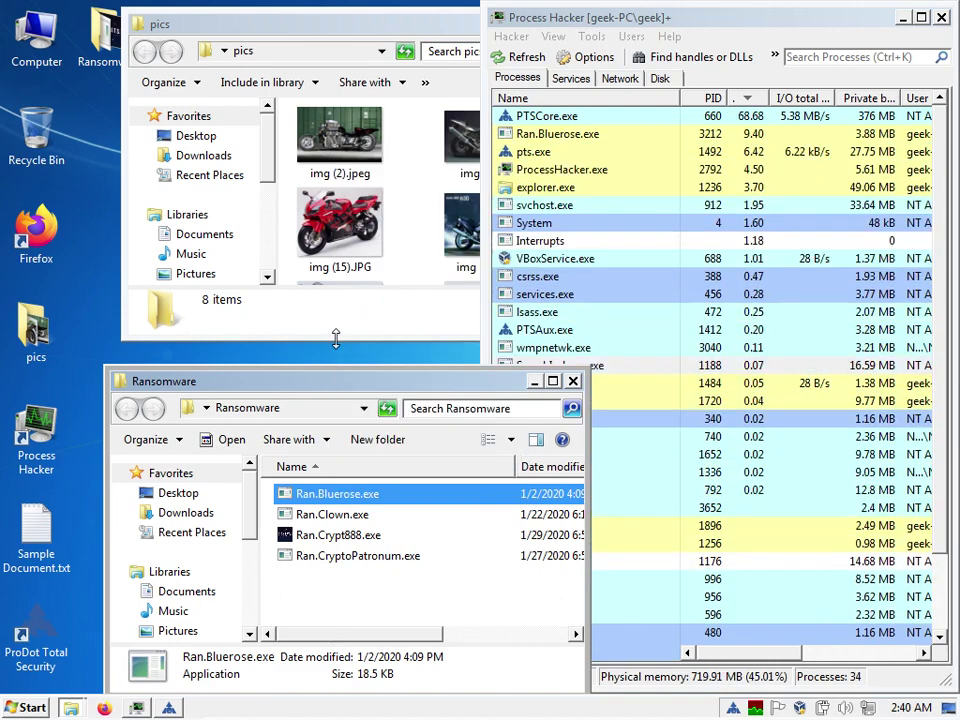
left_click(336, 340)
Look through the process list in Process Hacker and hide signed processes.
left_click(683, 290)
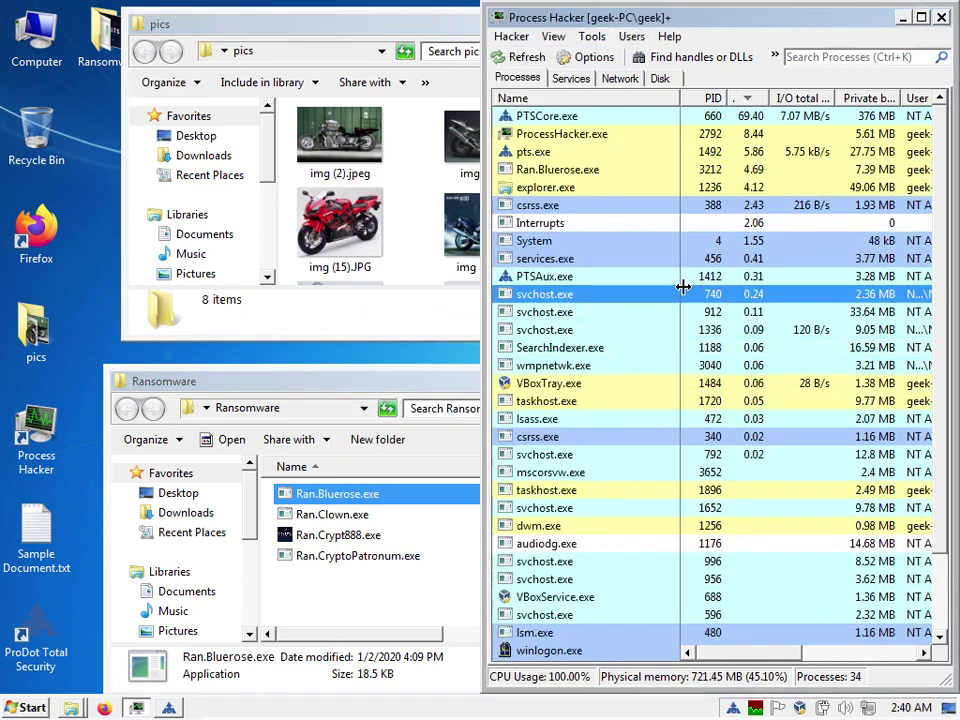
scroll(683, 287, "down", 1)
scroll(683, 287, "up", 1)
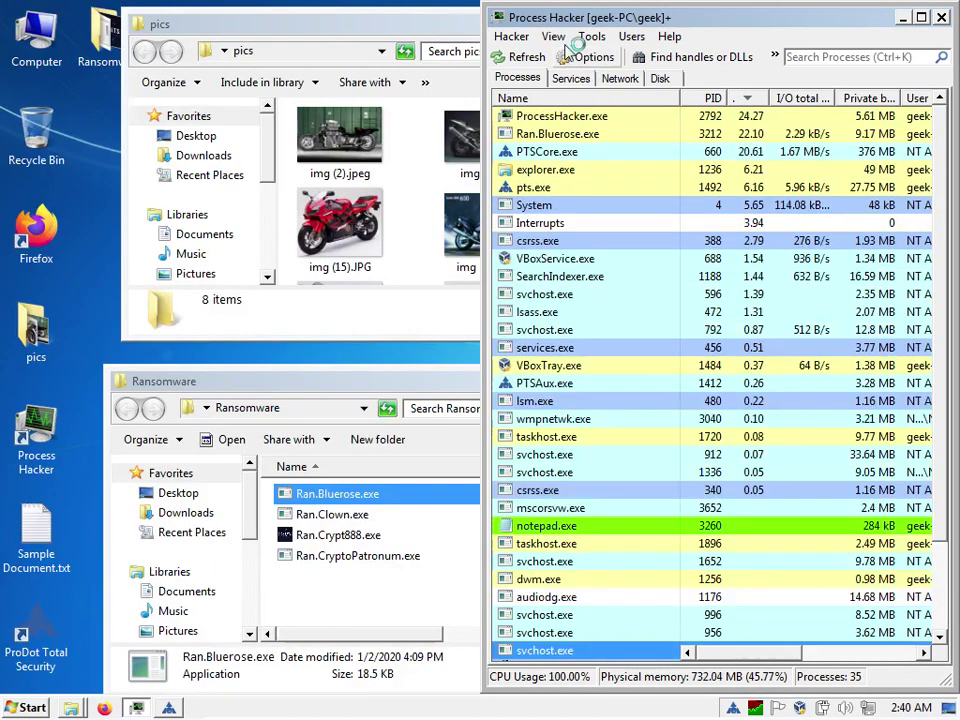
left_click(555, 36)
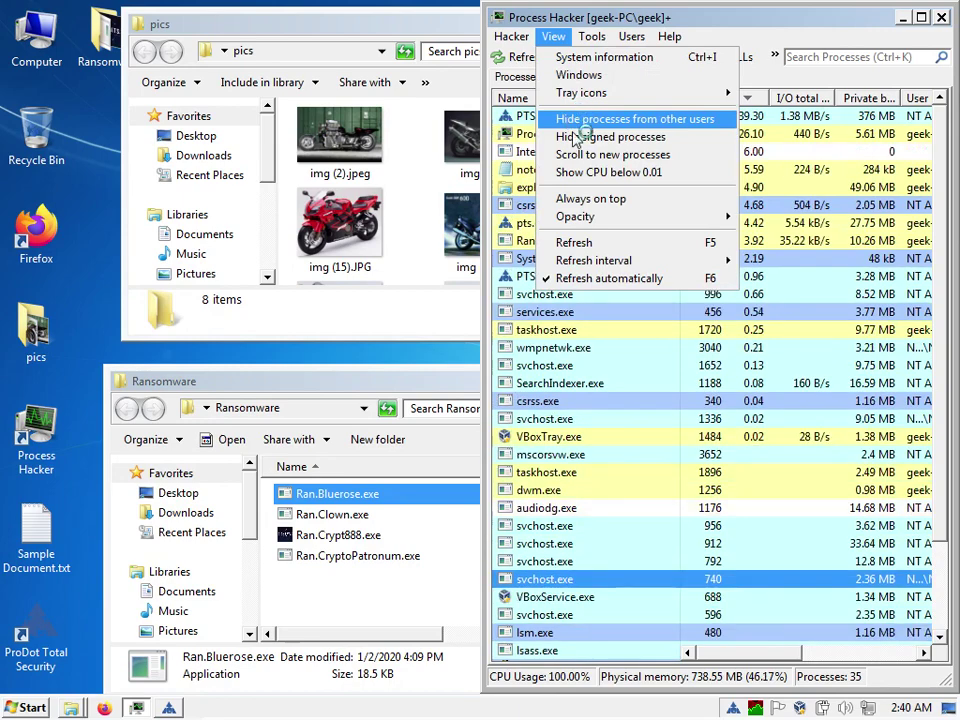
left_click(580, 137)
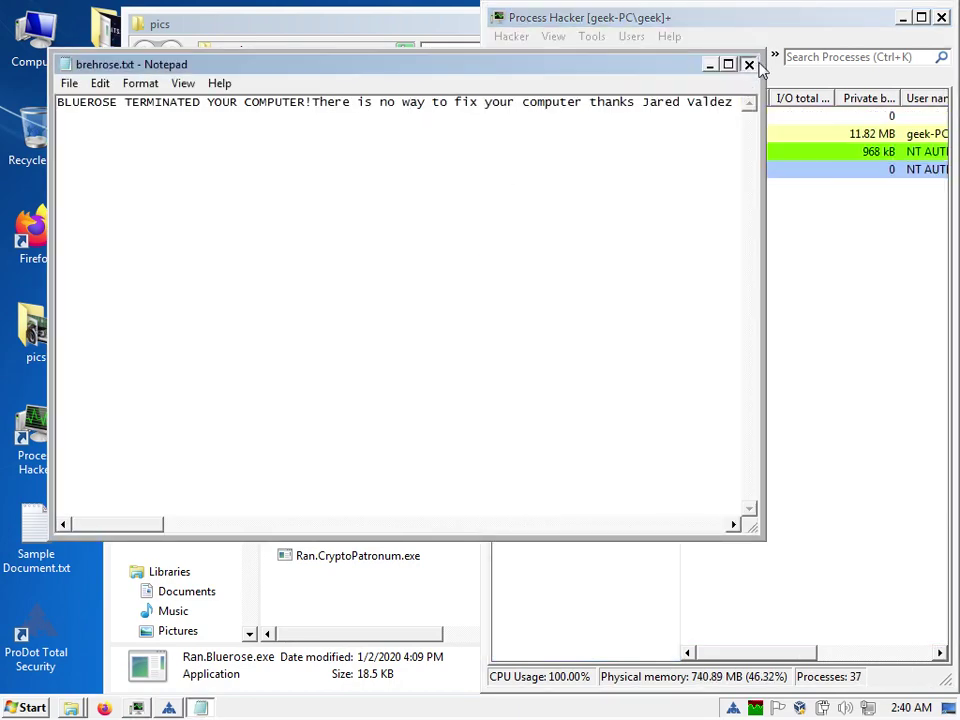
Close the brehrose.txt note in Notepad and quit the application through the Microsoft .NET Framework error dialog.
left_click(748, 64)
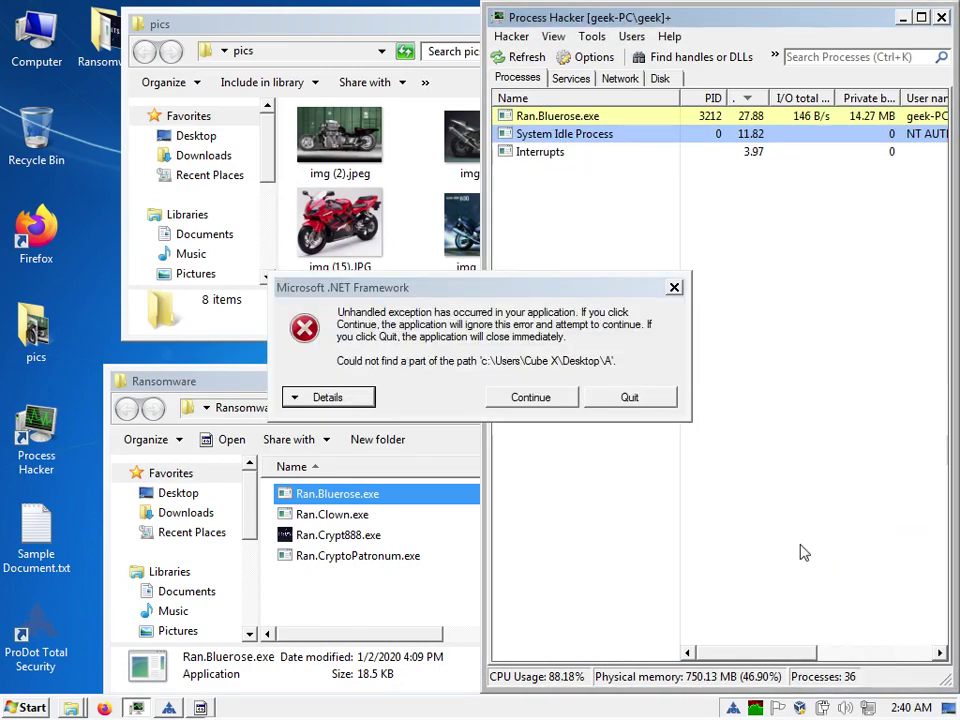
left_click(668, 400)
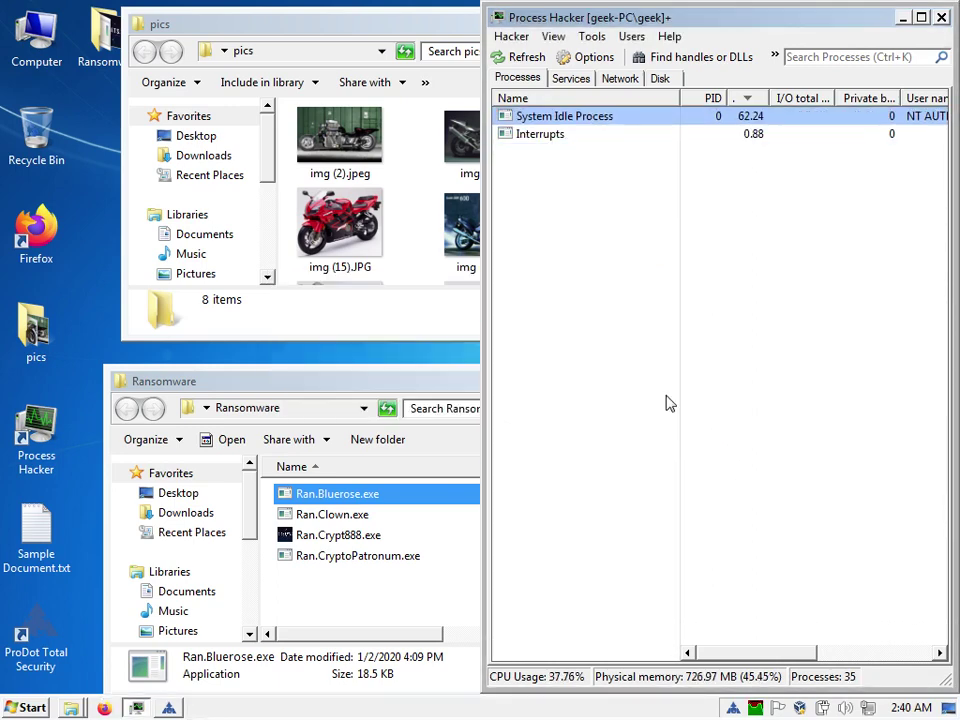
Run Ran.Clown.exe from the Ransomware folder.
left_click(380, 515)
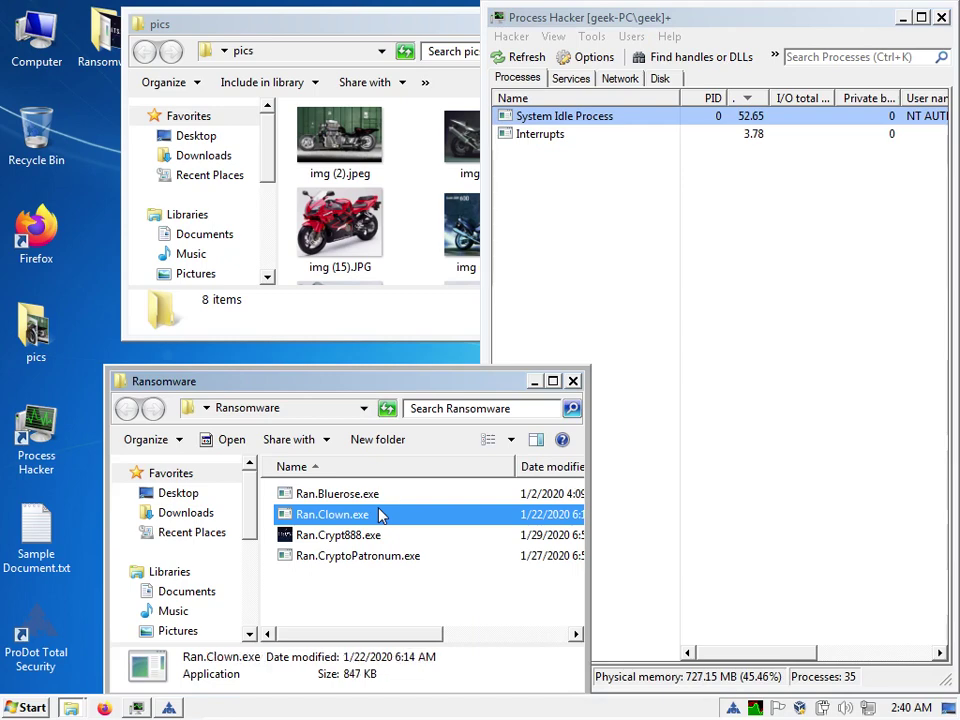
right_click(380, 514)
left_click(450, 185)
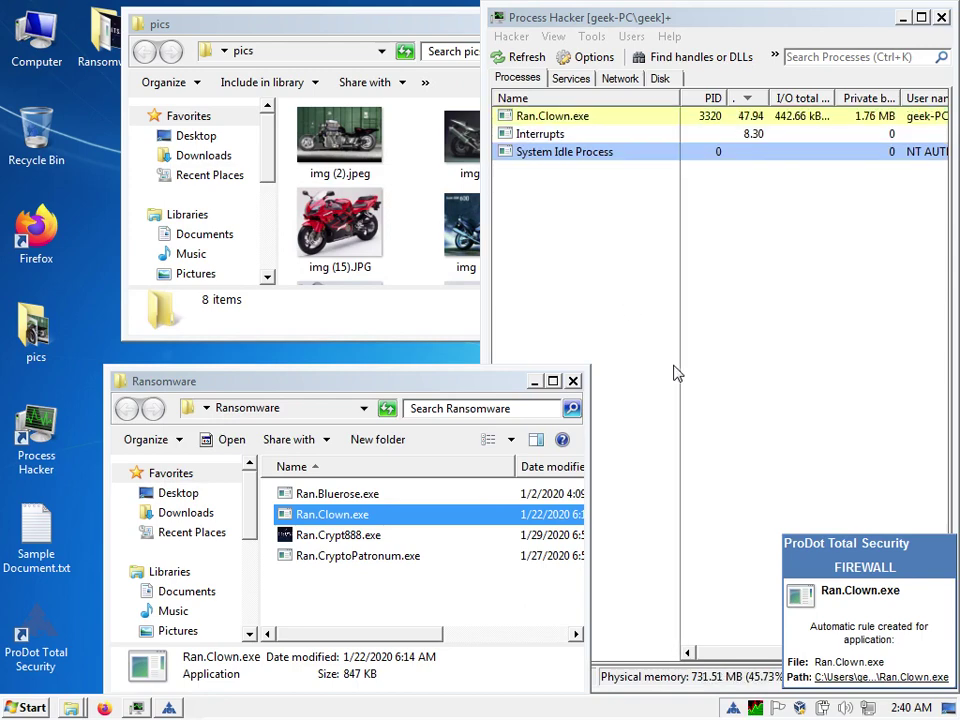
Dismiss the ProDot firewall notification and refresh the listing of the pics folder.
left_click(840, 562)
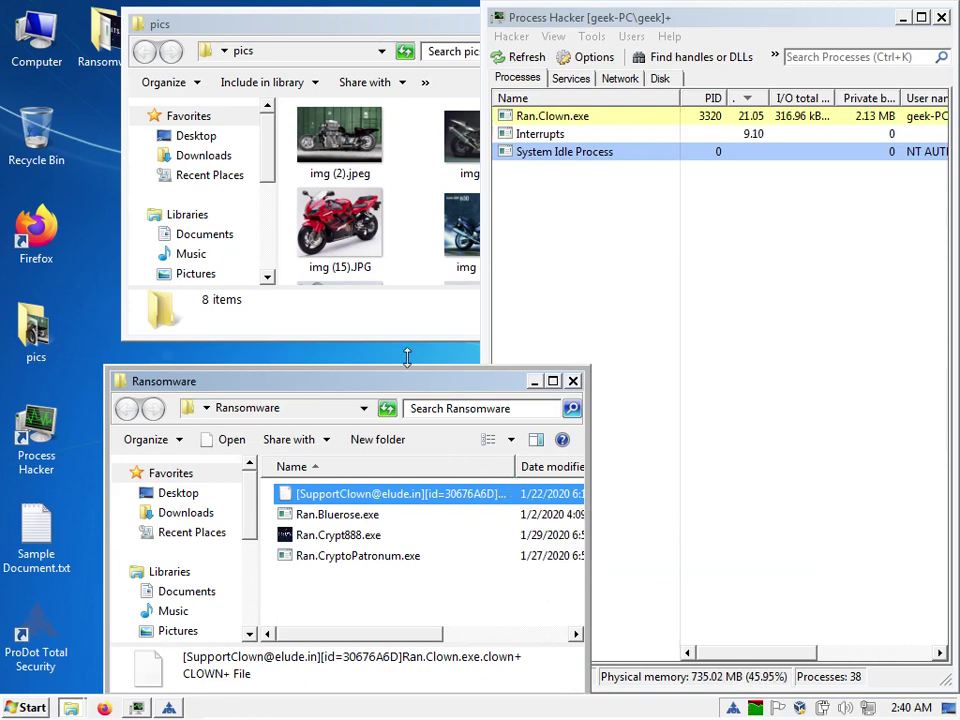
left_click(418, 277)
scroll(418, 277, "down", 3)
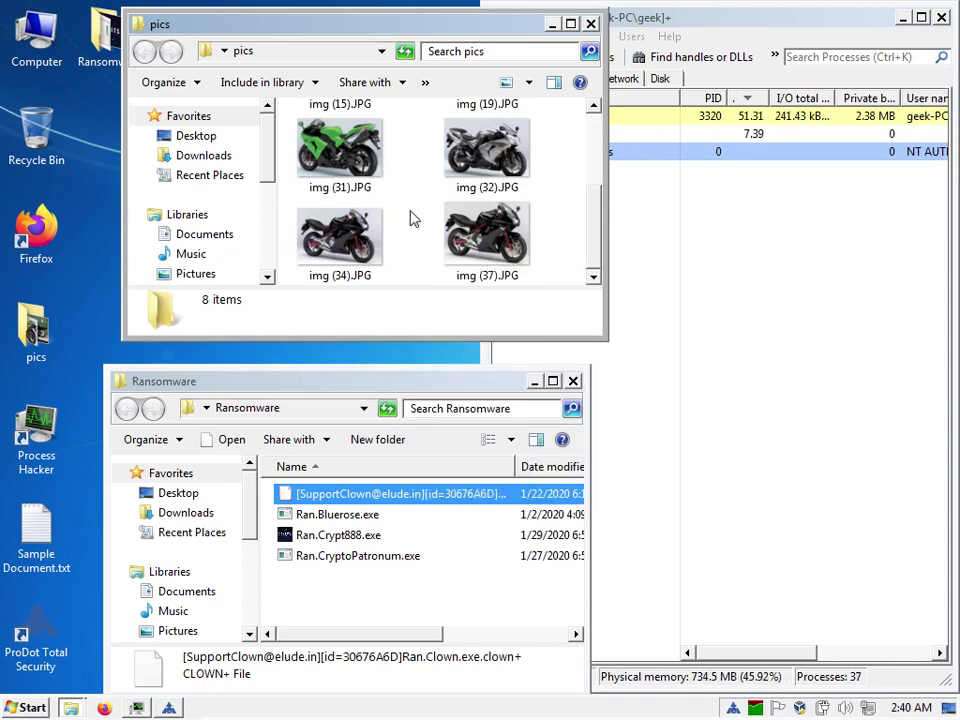
right_click(421, 210)
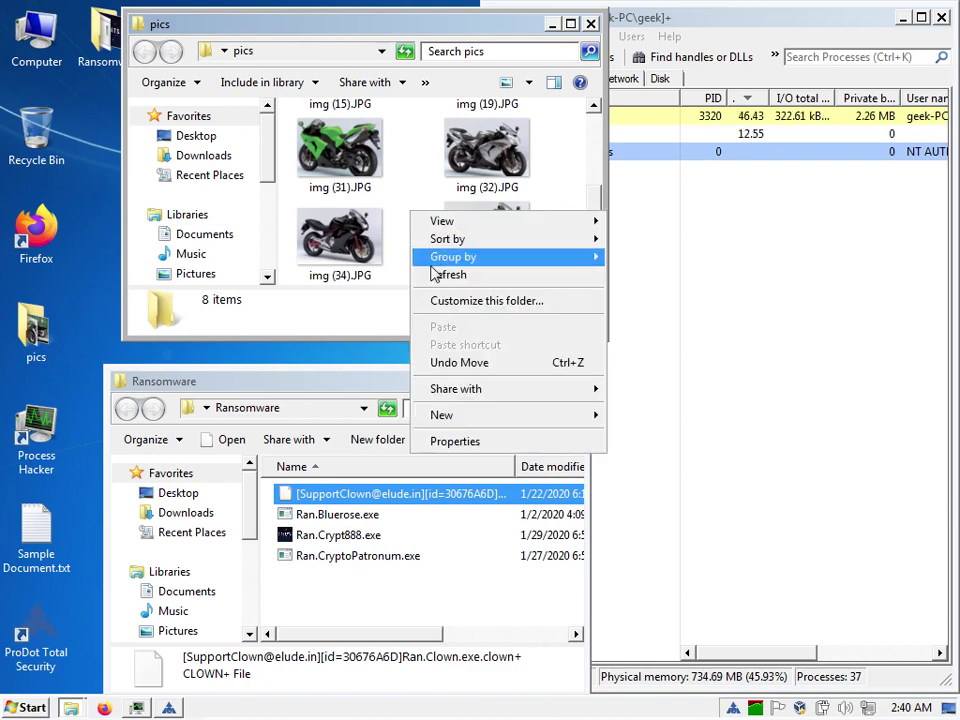
left_click(433, 272)
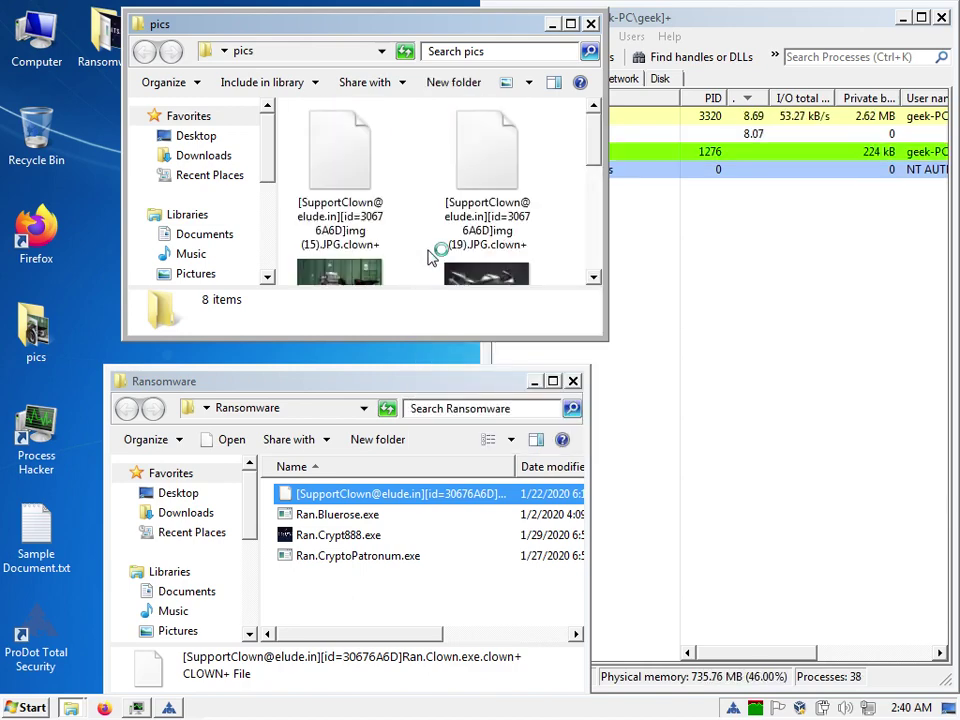
Examine all image files in the refreshed pics folder for encryption, making the folder window slightly taller.
scroll(428, 258, "down", 3)
scroll(428, 258, "down", 2)
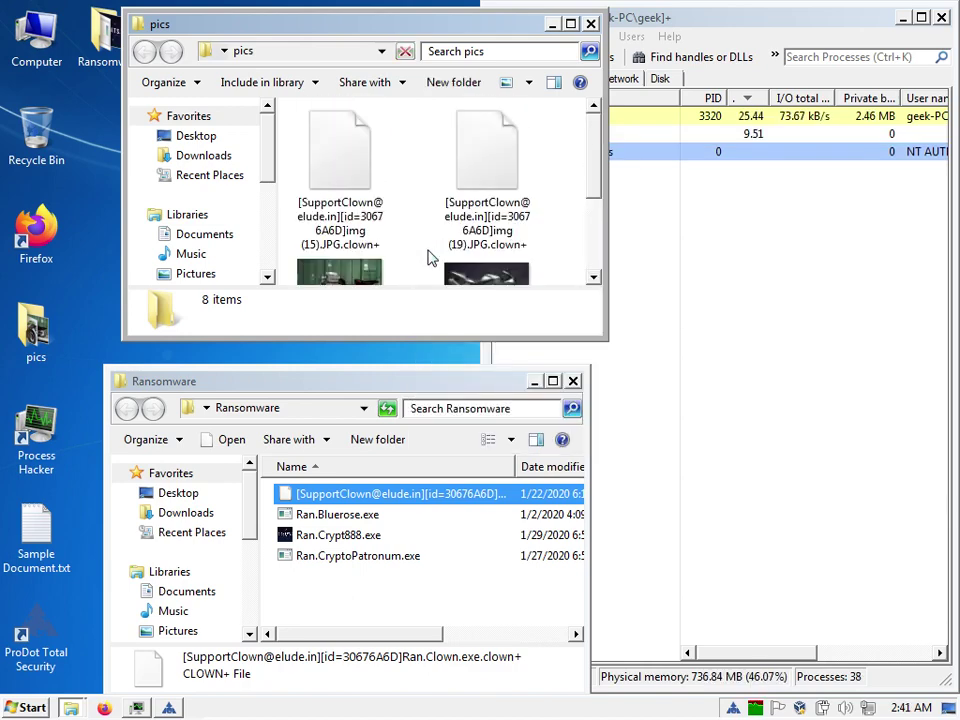
scroll(428, 258, "down", 5)
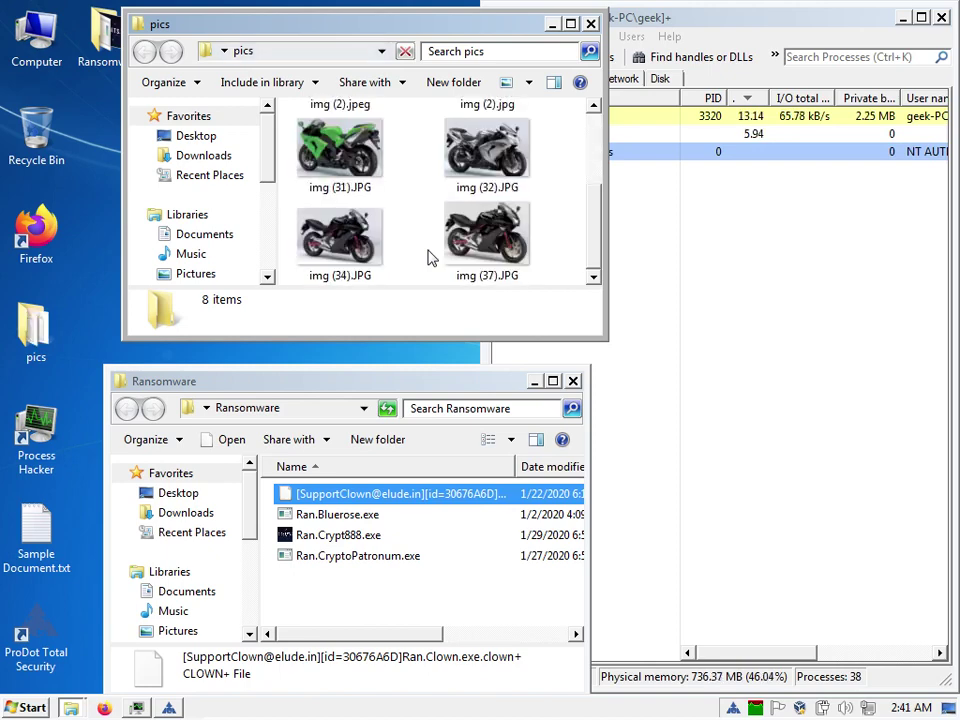
scroll(428, 258, "down", 4)
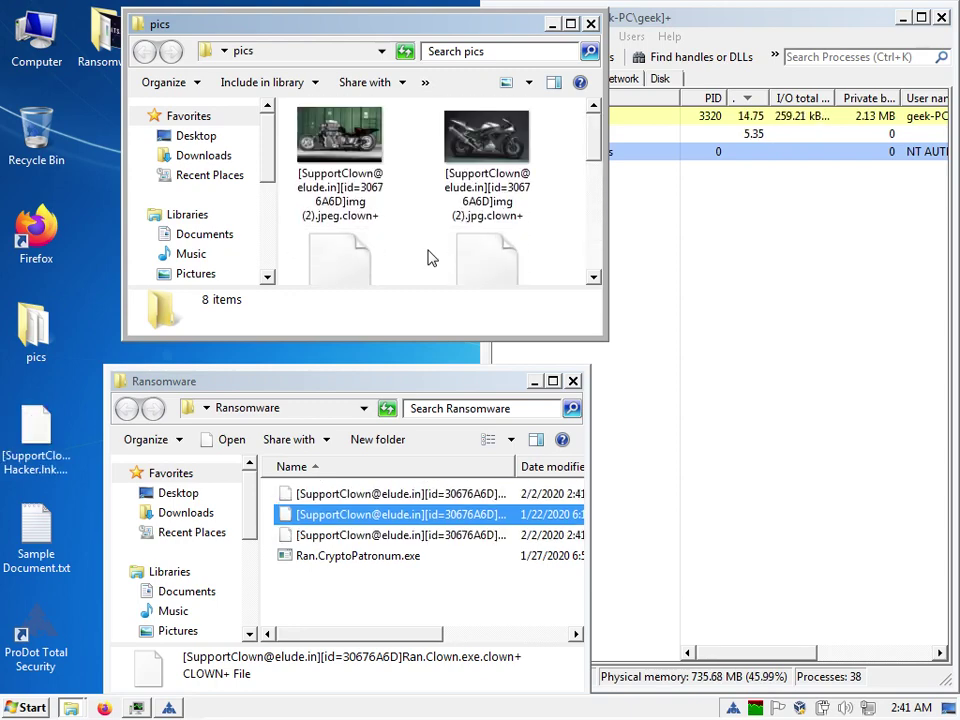
scroll(428, 258, "down", 4)
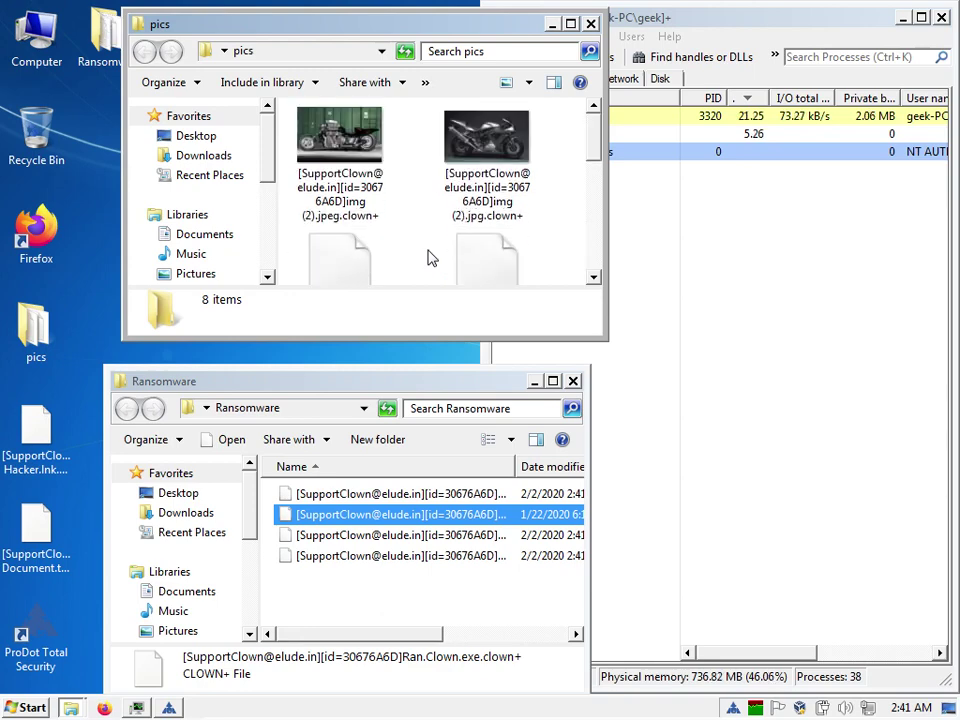
scroll(428, 258, "down", 5)
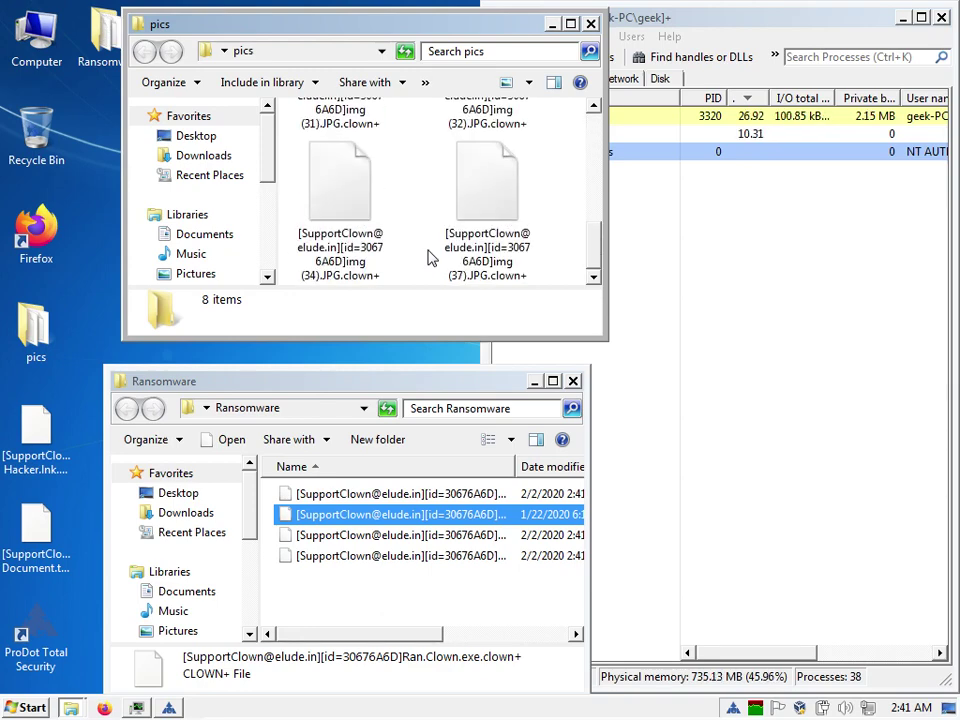
left_click_drag(396, 340, 391, 376)
scroll(424, 270, "up", 5)
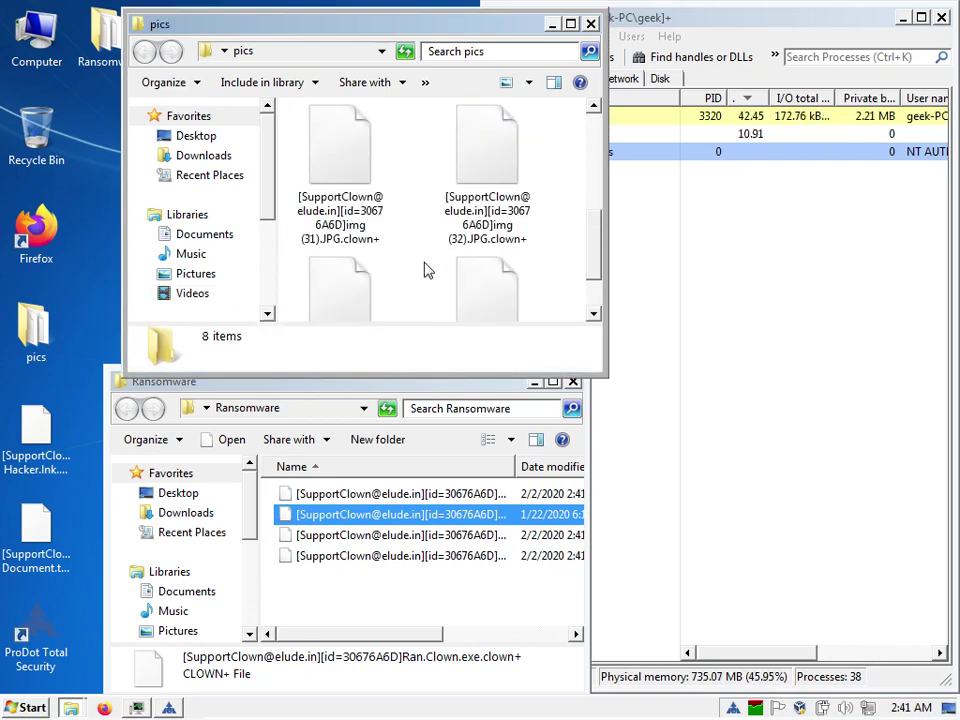
Check the Ran.Clown.exe process in Process Hacker and look at the pics folder contents again.
left_click(659, 227)
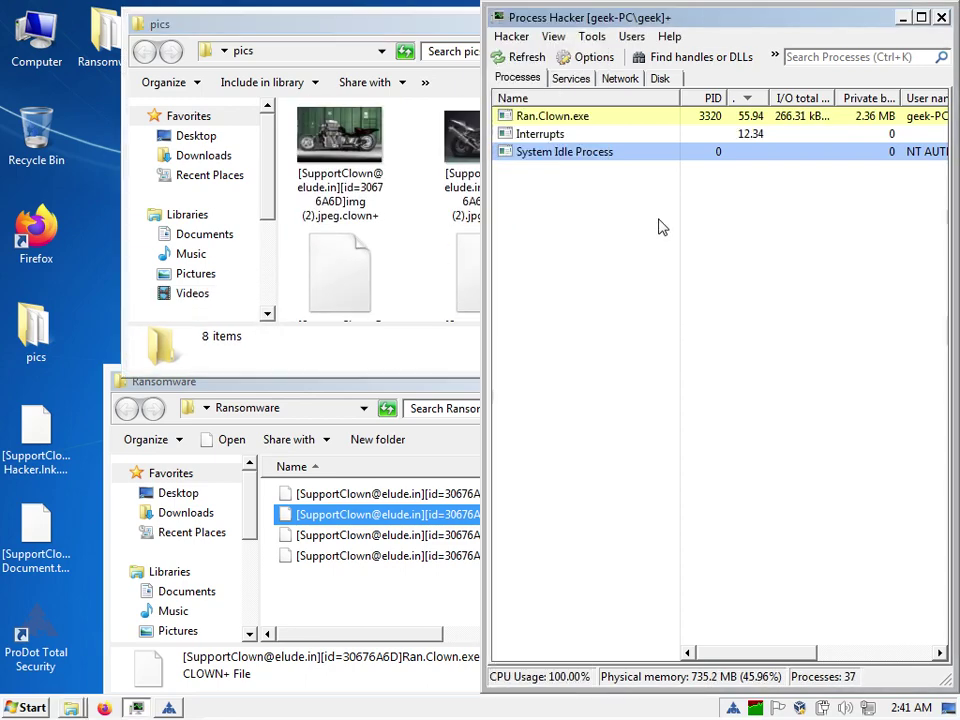
left_click(578, 116)
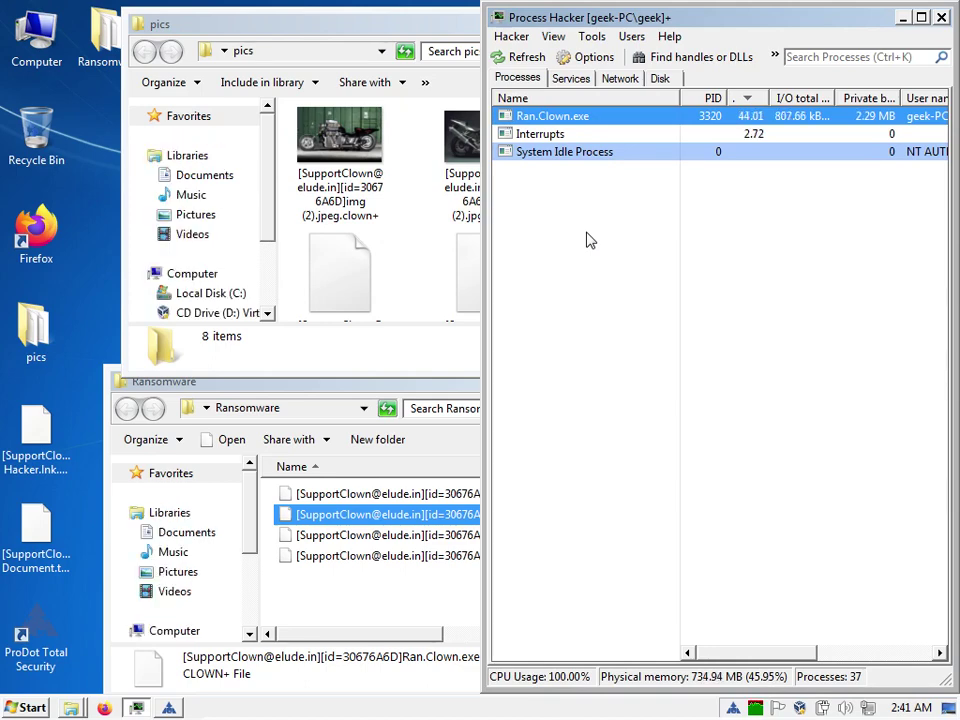
left_click(414, 259)
scroll(414, 259, "down", 2)
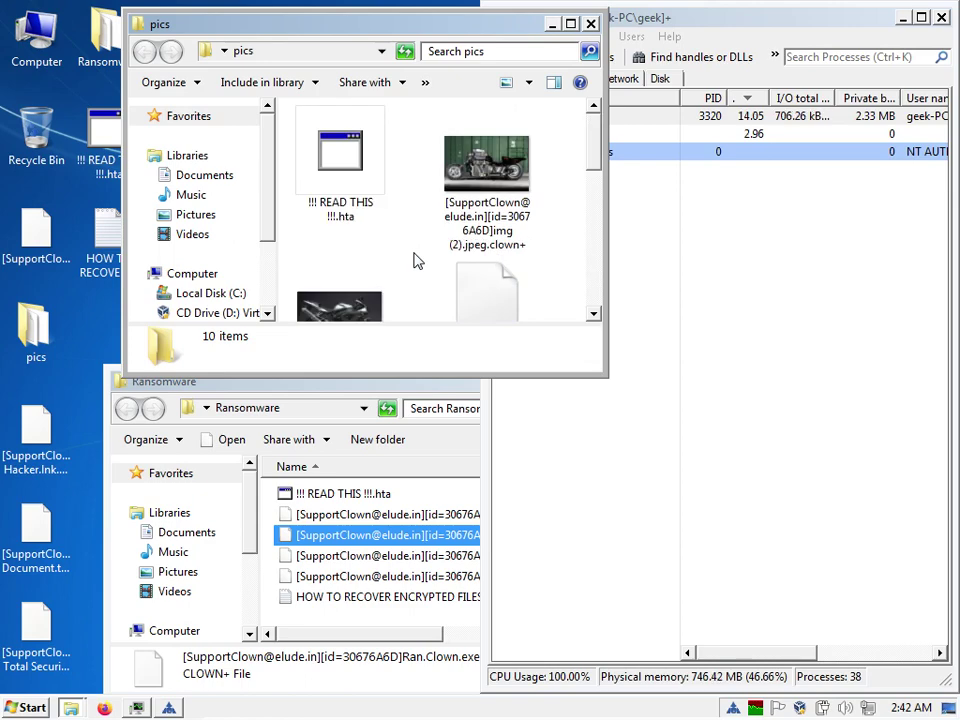
Turn off the hiding of signed processes in Process Hacker.
left_click(658, 255)
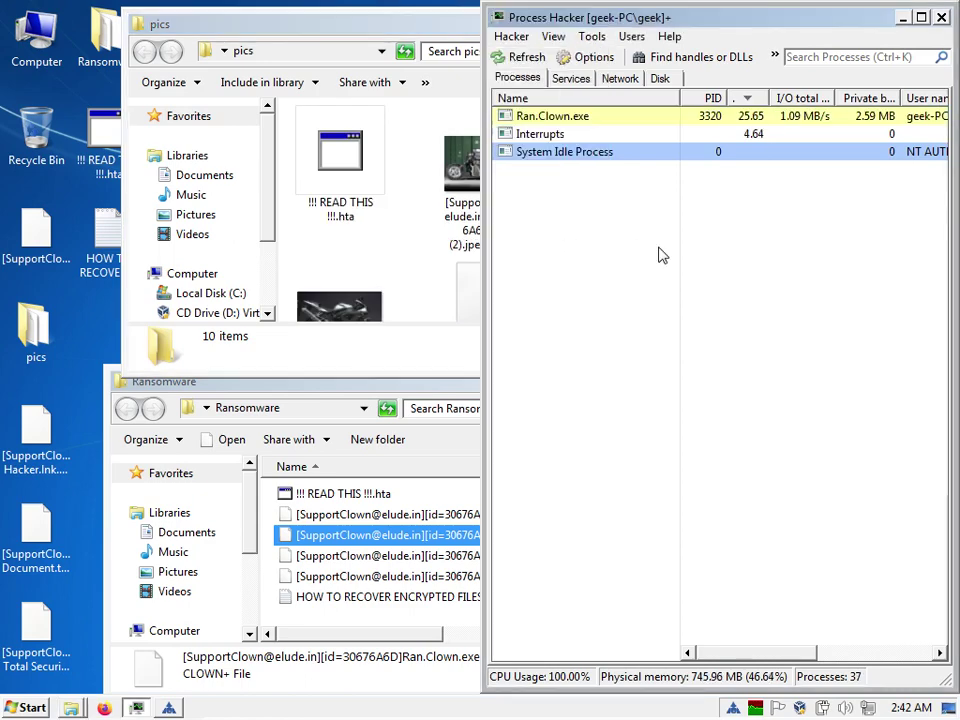
left_click(553, 37)
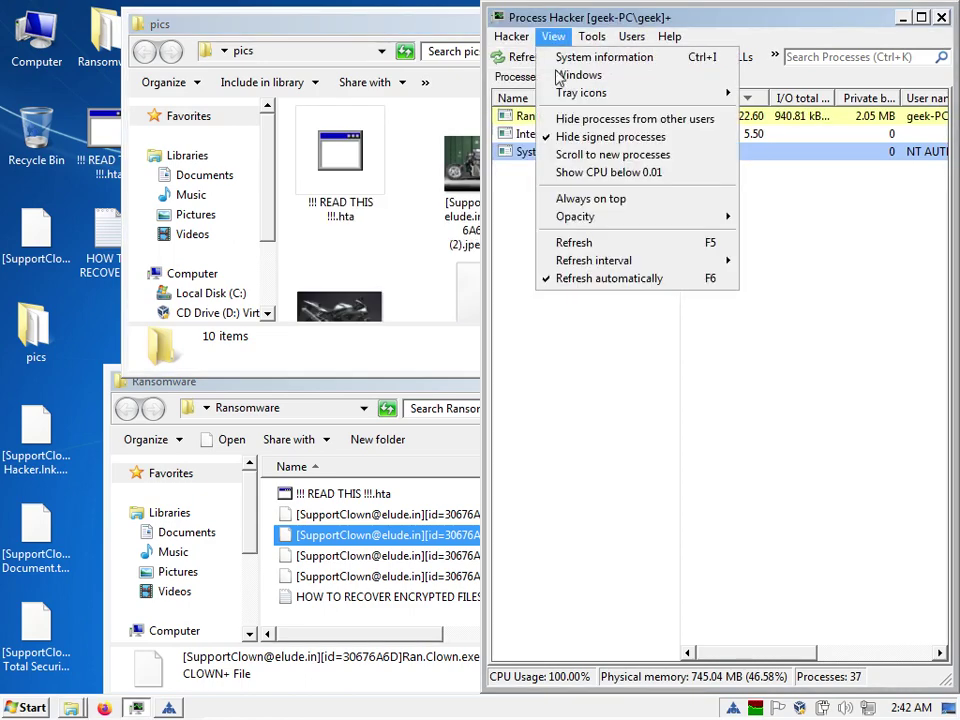
left_click(568, 137)
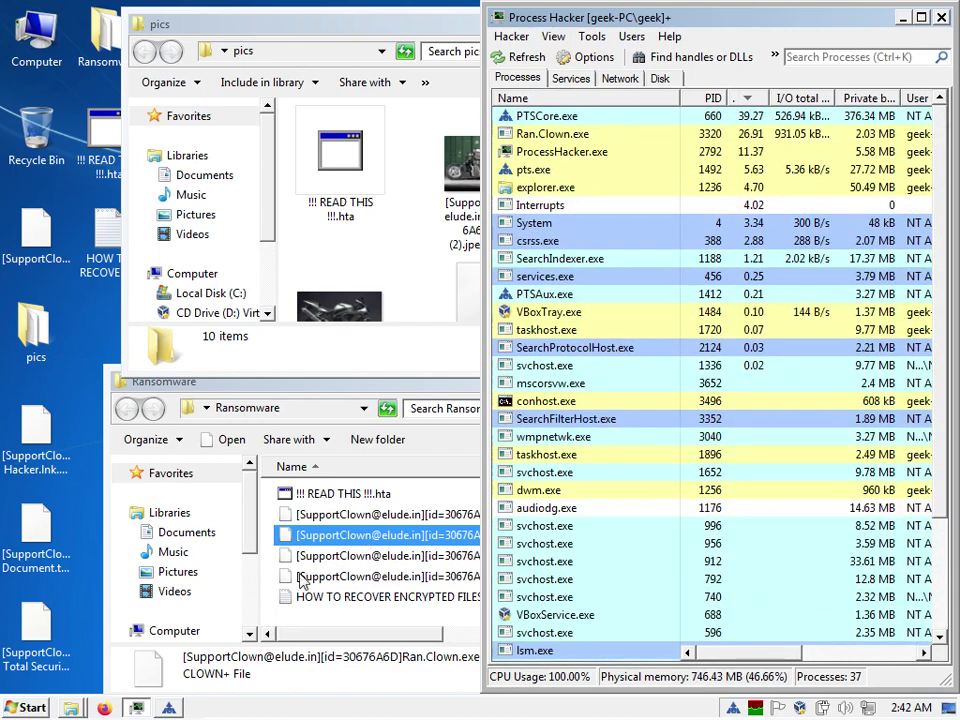
Switch to ProDot Total Security and review the active threats, quarantine and exclusions lists in its threats section.
left_click(168, 708)
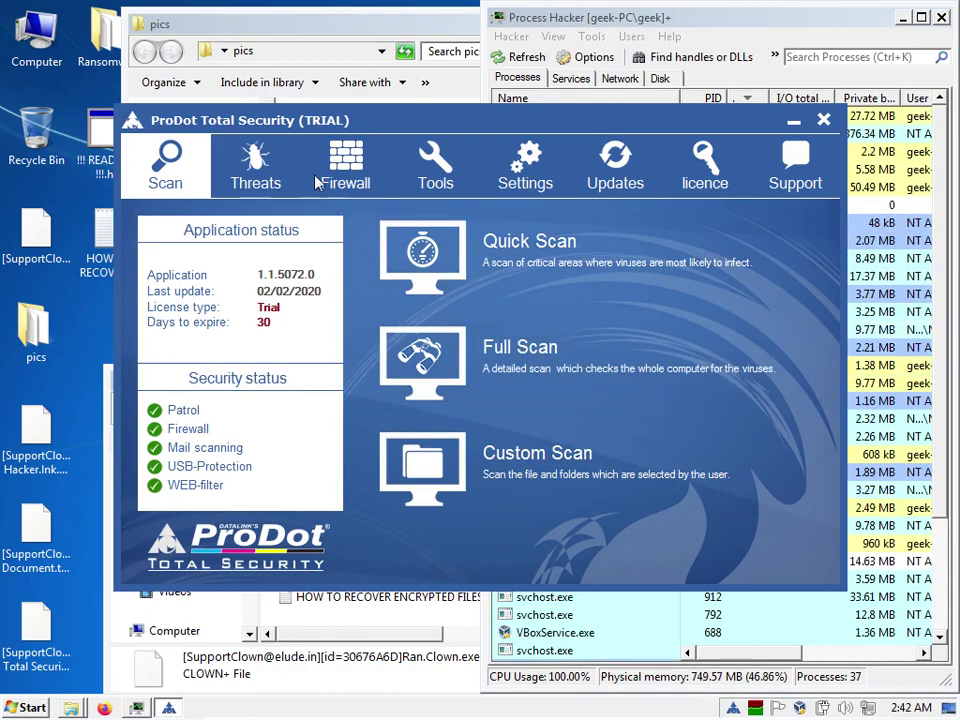
left_click(256, 168)
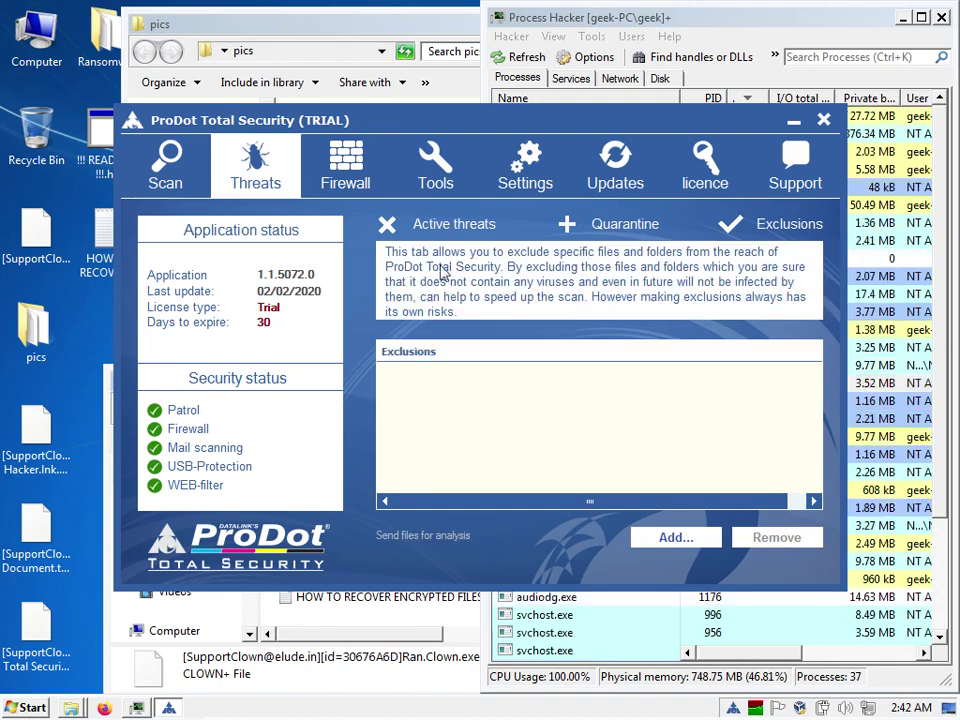
left_click(484, 232)
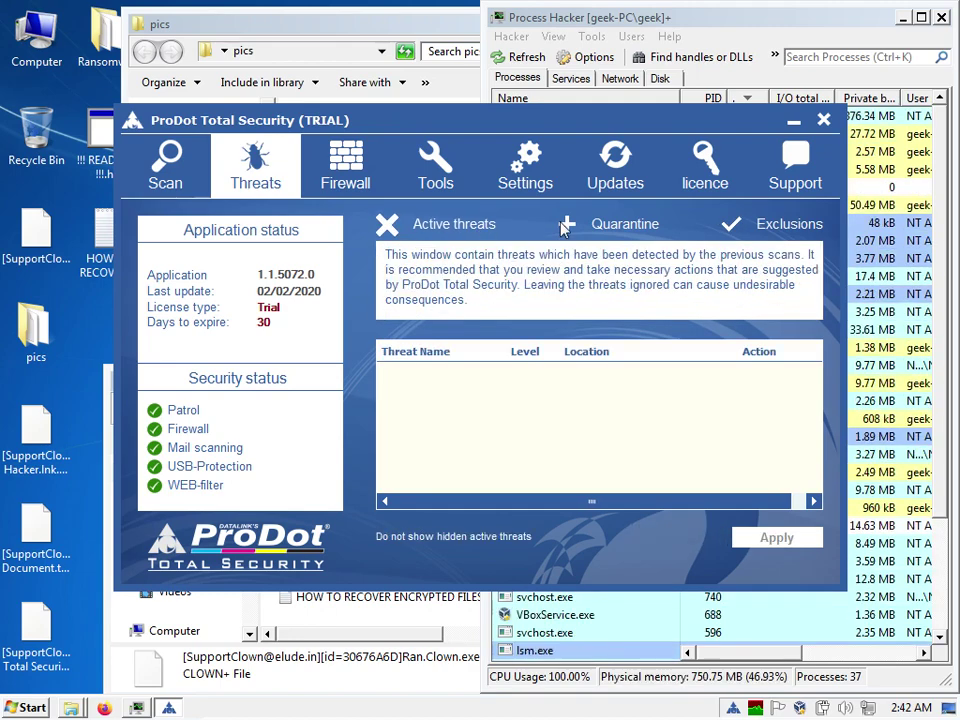
left_click(622, 226)
left_click(758, 224)
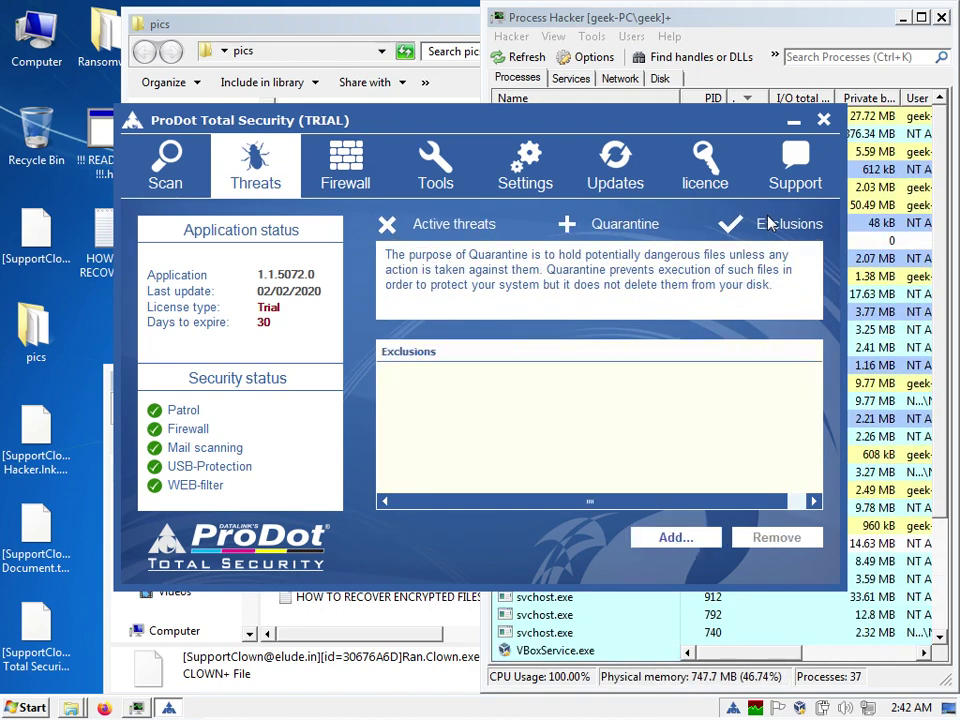
Delete the quarantined Ran.Crypt.exe and close the results report.
left_click(628, 227)
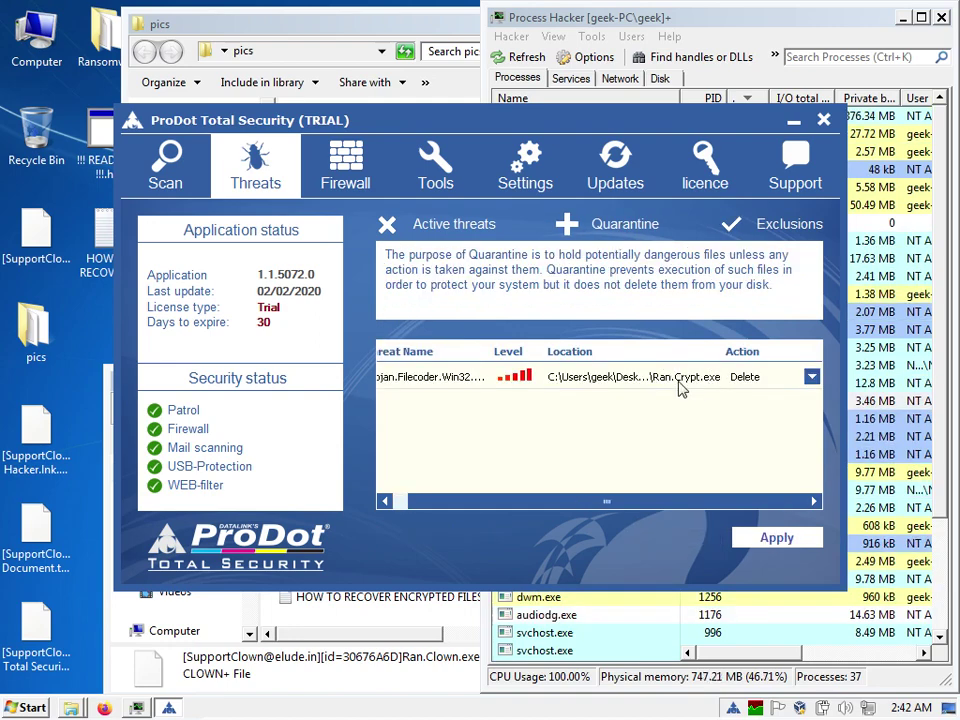
left_click(762, 538)
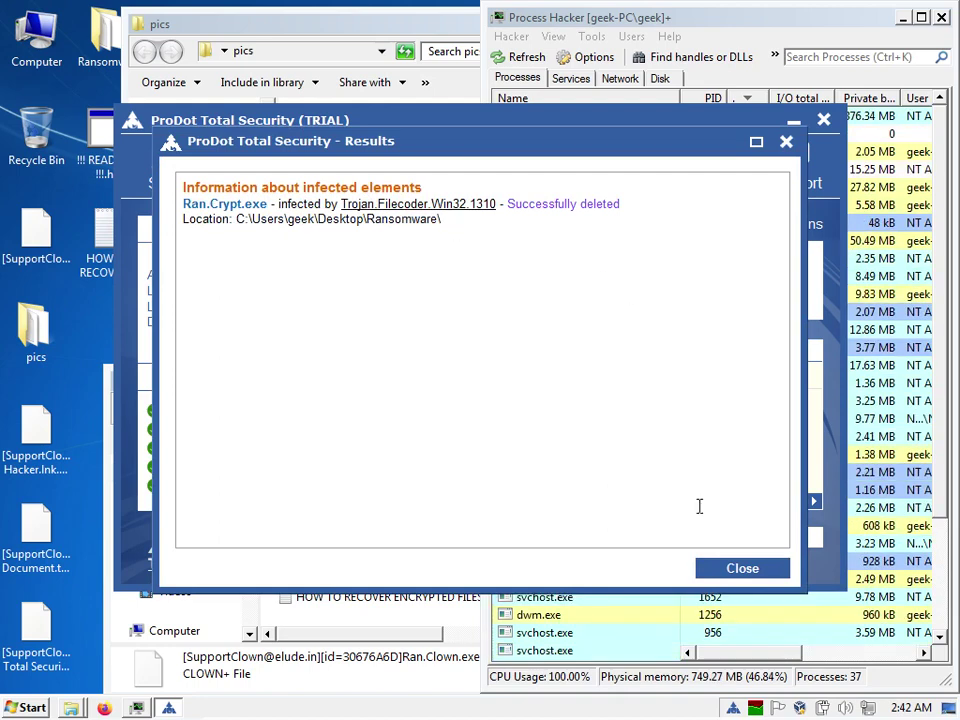
left_click(727, 570)
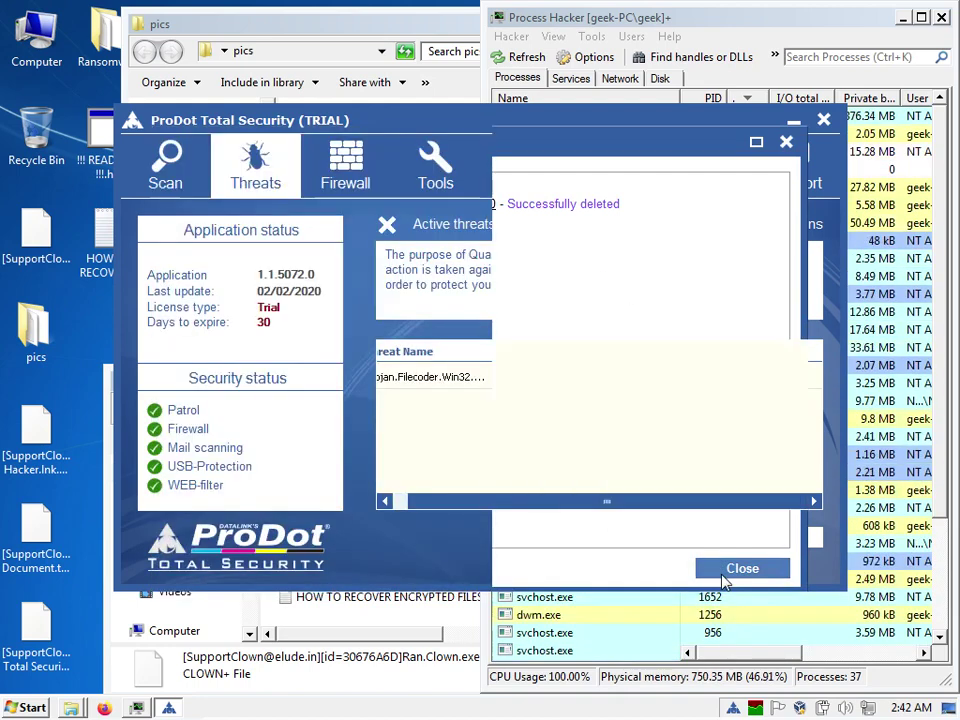
Recheck the active threats, quarantine and exclusions lists, and minimize the ProDot Total Security window.
left_click(456, 224)
left_click(612, 226)
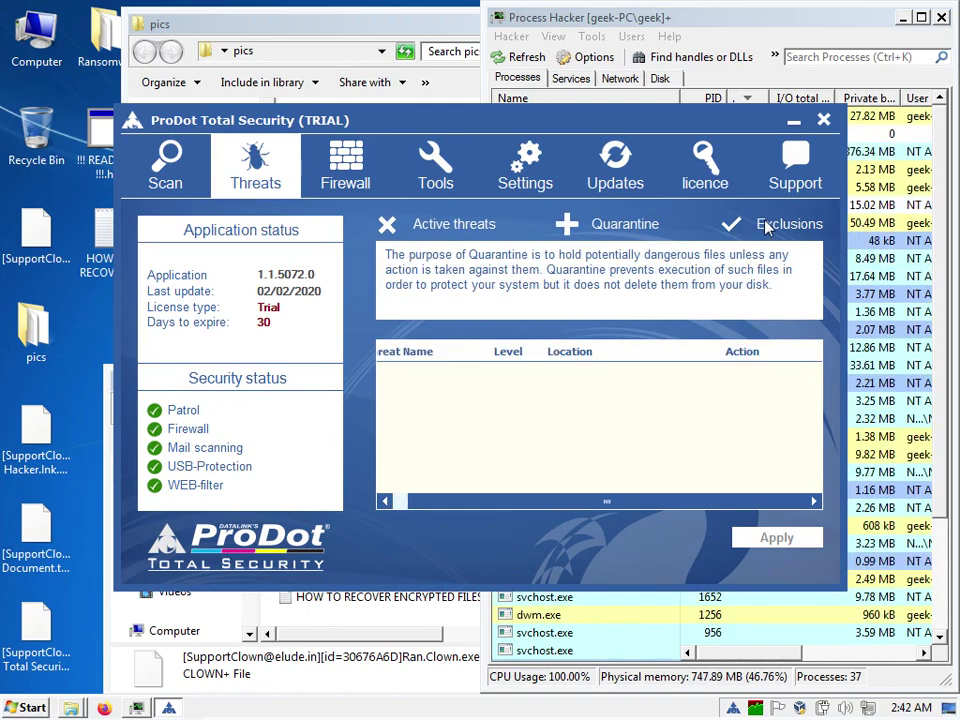
left_click(770, 224)
left_click(417, 226)
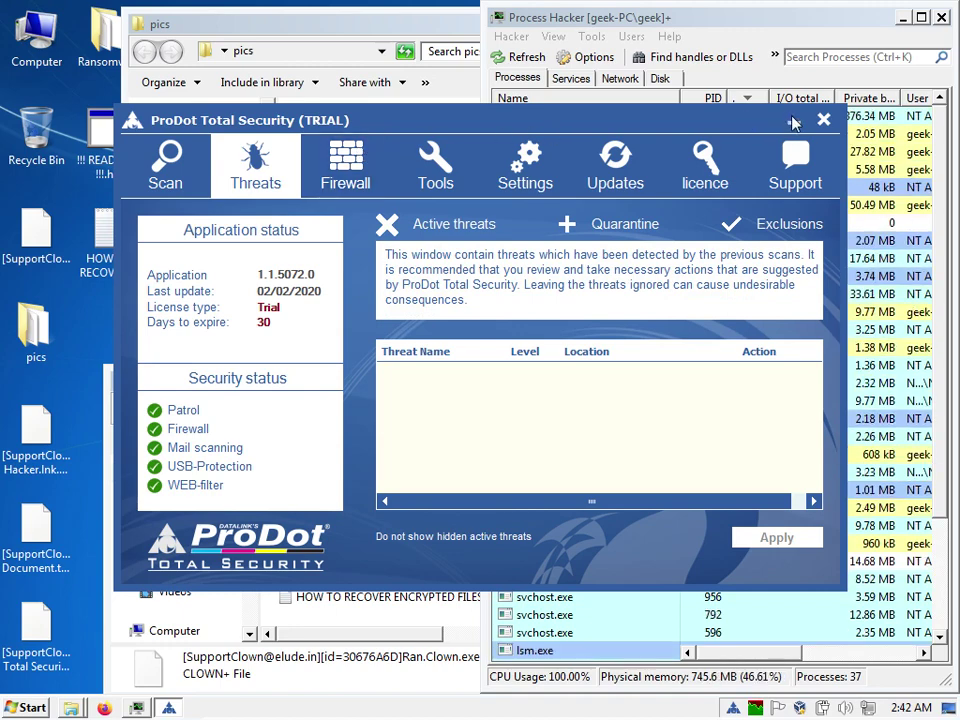
left_click(794, 122)
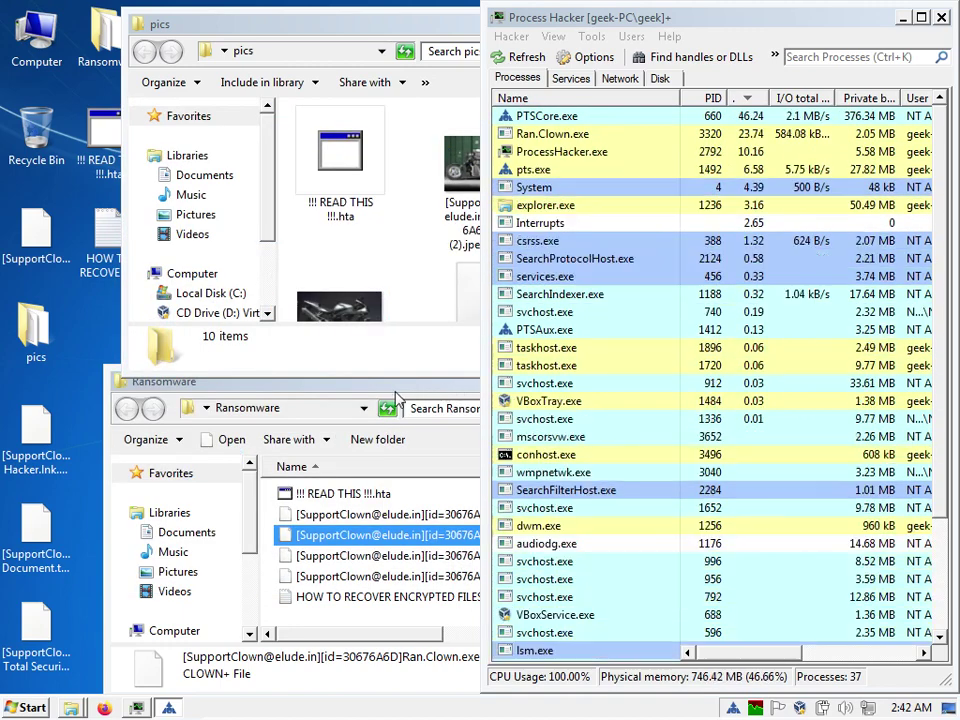
Read the HOW TO RECOVER ENCRYPTED FILES.txt note from the Ransomware folder, and close both the note and the folder window.
left_click(455, 390)
left_click_drag(455, 390, 408, 378)
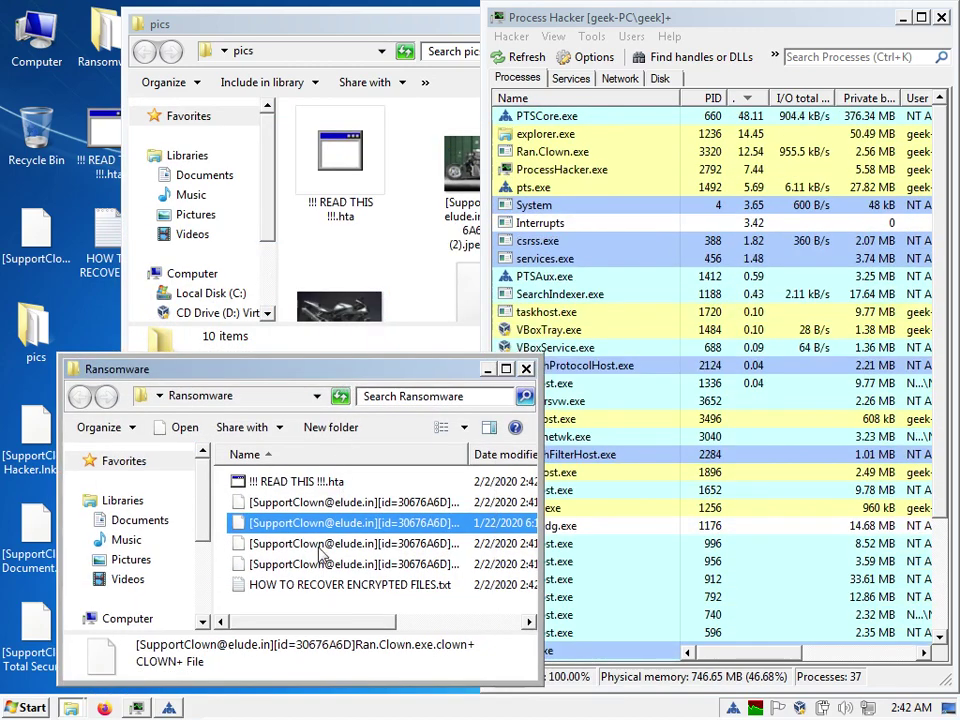
left_click(305, 603)
scroll(305, 603, "right", 2)
scroll(305, 603, "left", 2)
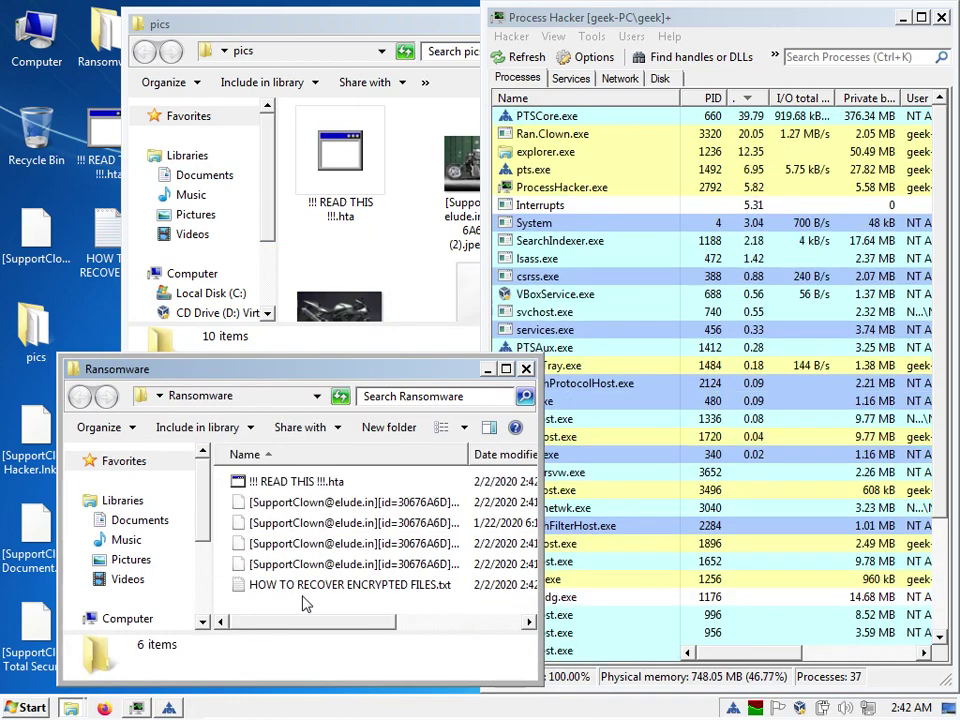
left_click(303, 592)
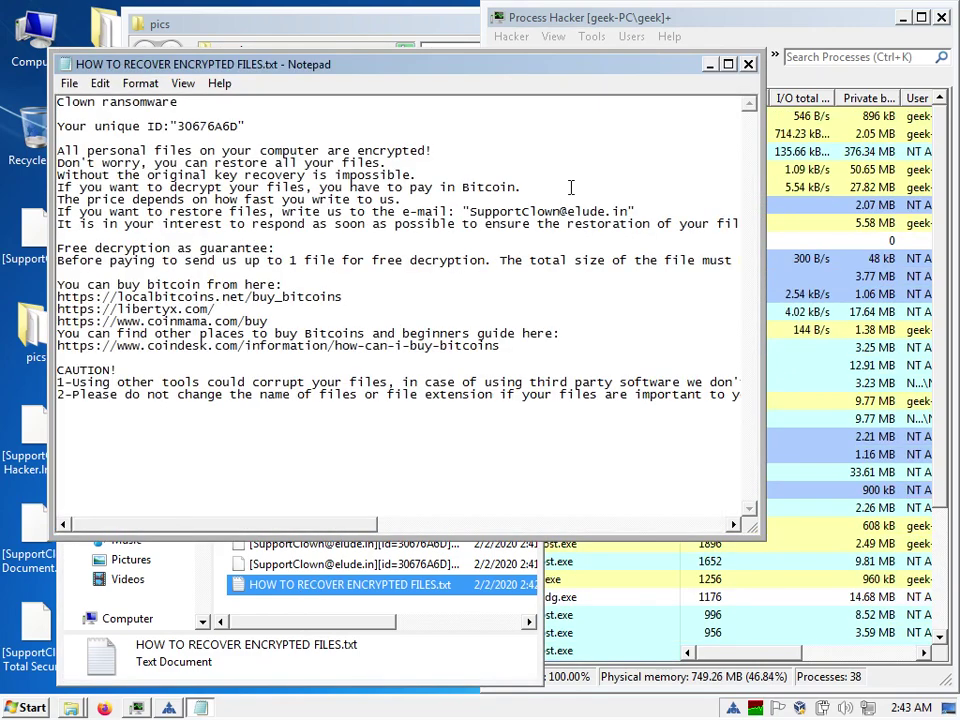
left_click(748, 64)
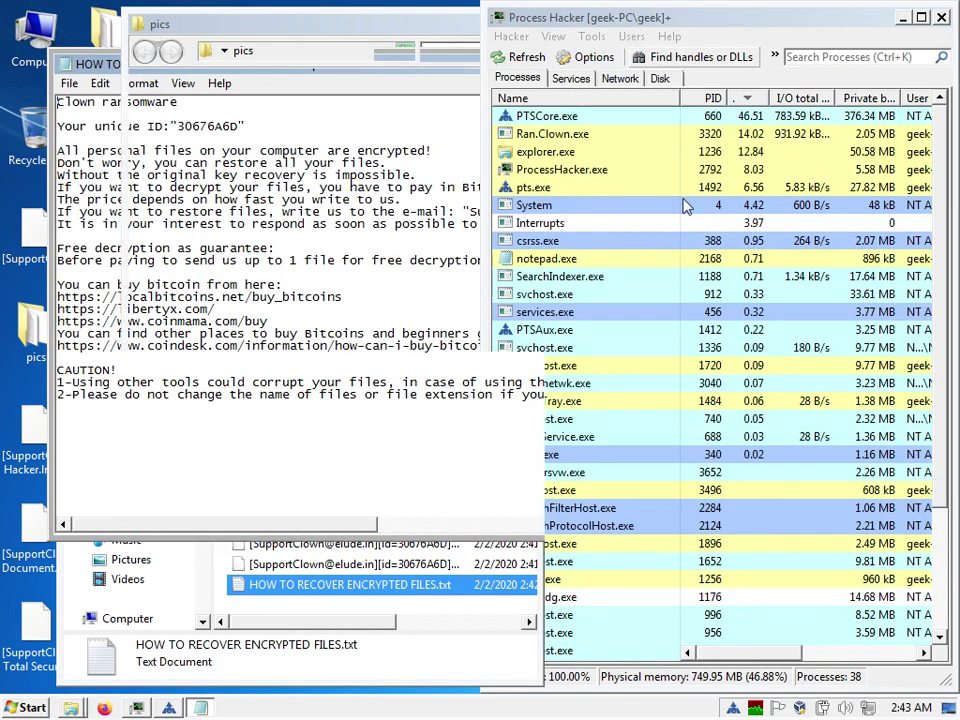
left_click(528, 370)
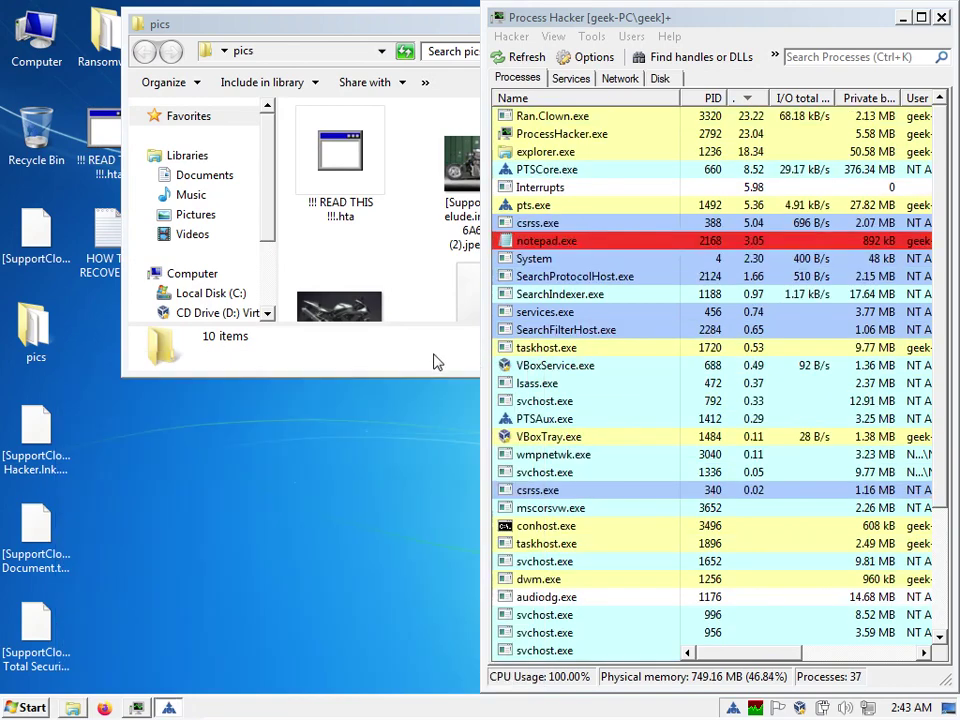
Enlarge the pics folder window downward and look through all of its files.
left_click_drag(396, 377, 396, 467)
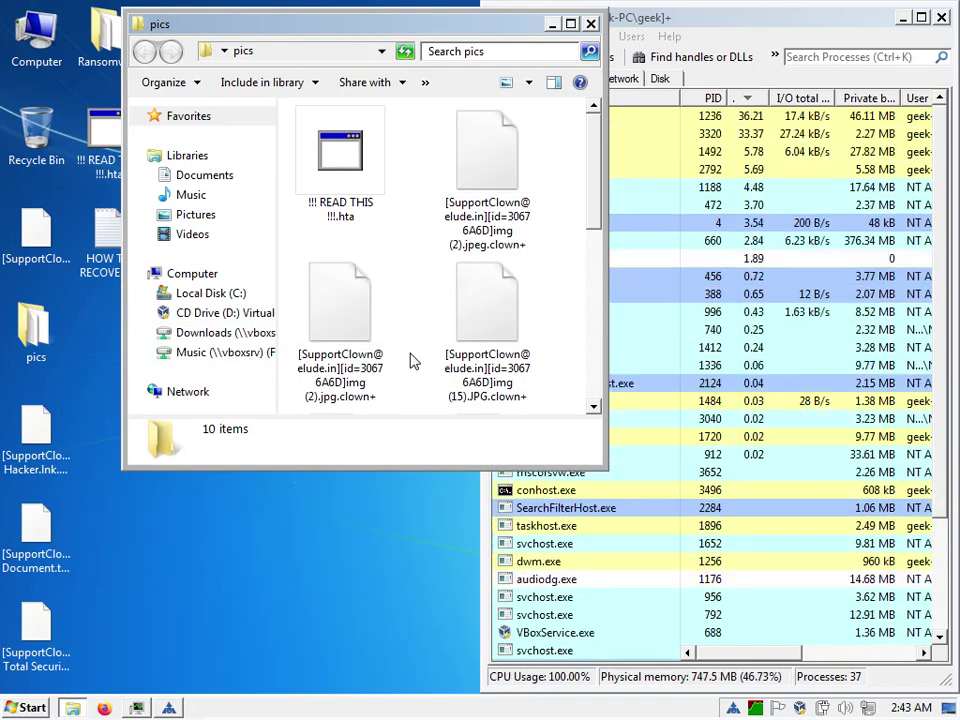
scroll(413, 362, "down", 5)
scroll(413, 362, "up", 5)
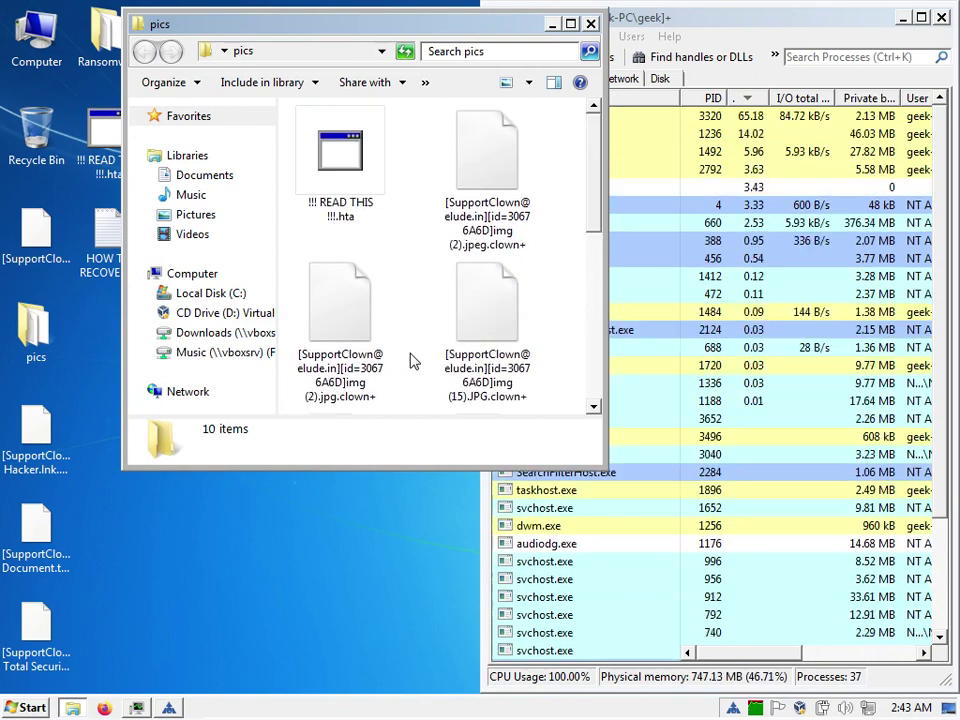
Open the Pictures library to check its files.
left_click(224, 216)
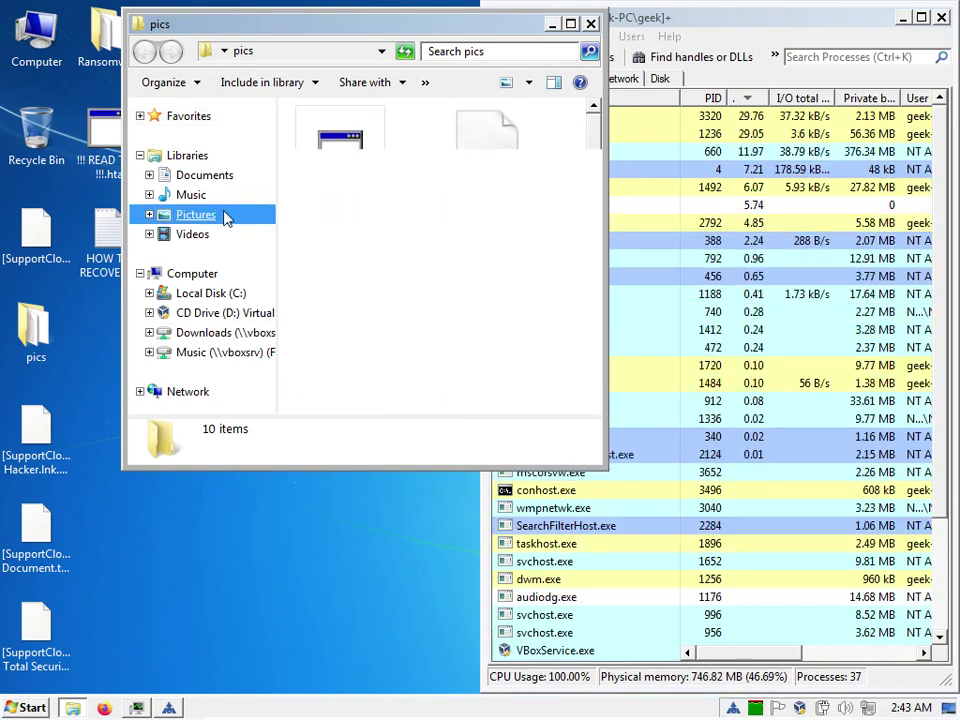
left_click(376, 294)
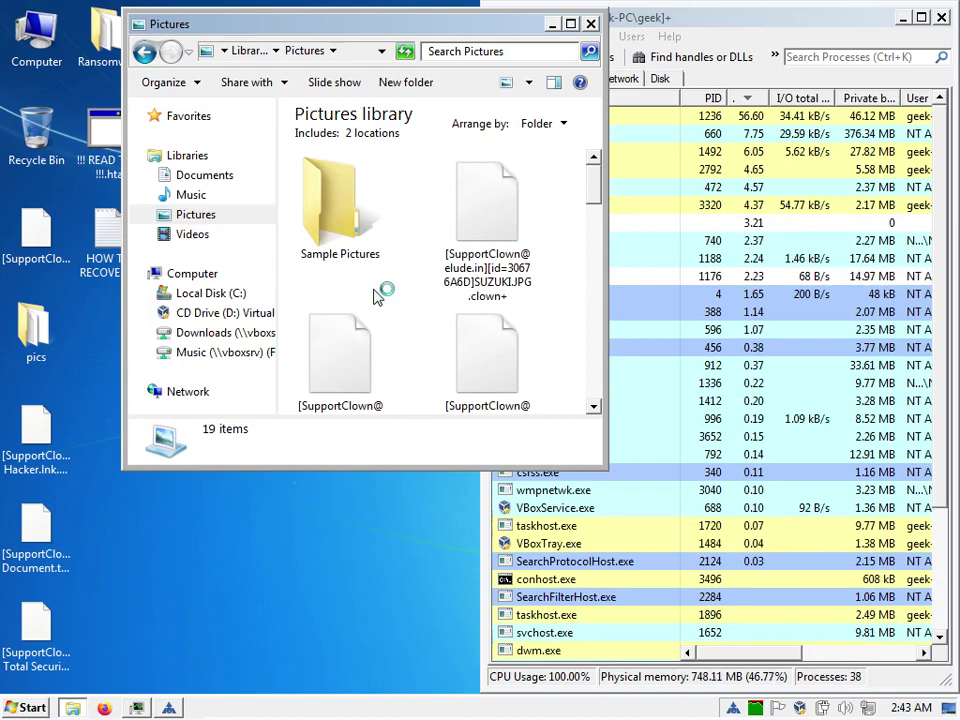
Look through all files in the Pictures library and in its Sample Pictures folder for ransomware damage.
scroll(376, 294, "down", 3)
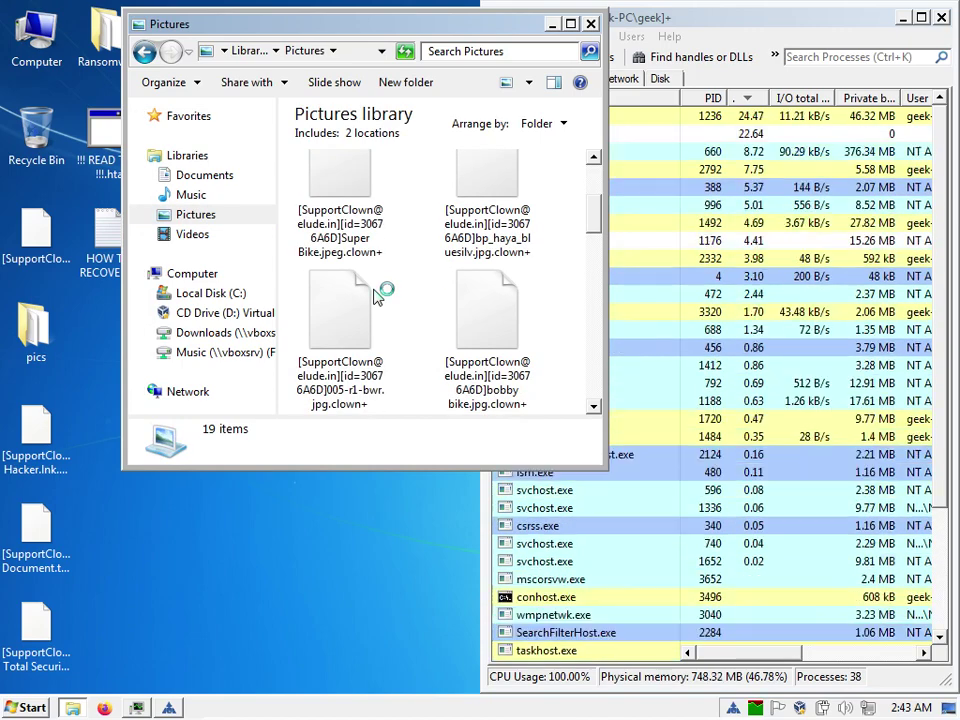
scroll(376, 294, "down", 5)
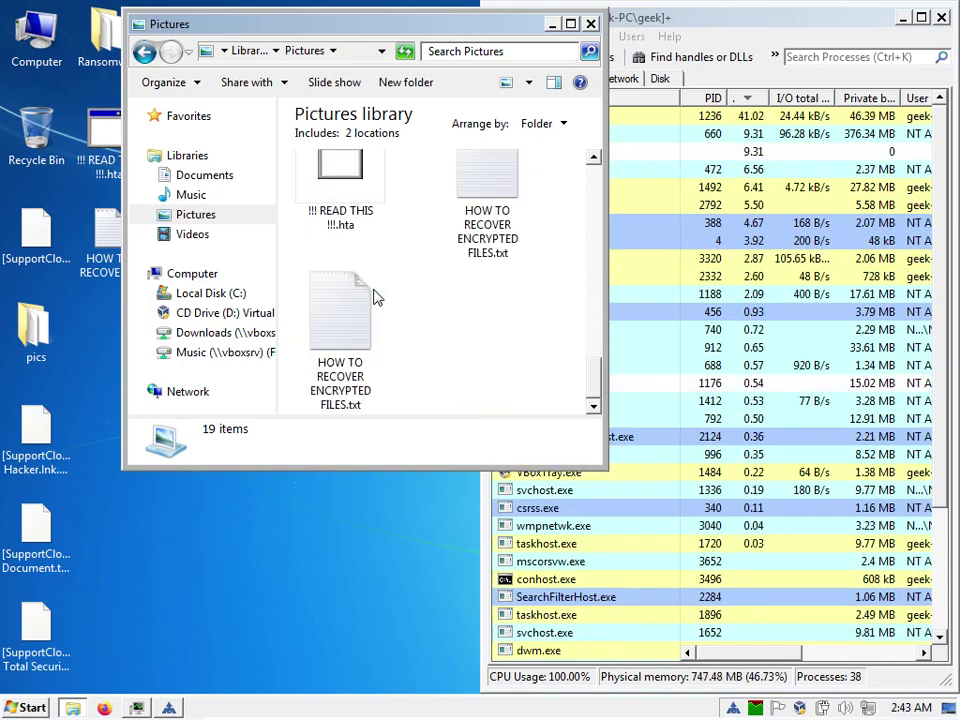
scroll(376, 296, "up", 3)
scroll(376, 296, "up", 5)
left_click(322, 218)
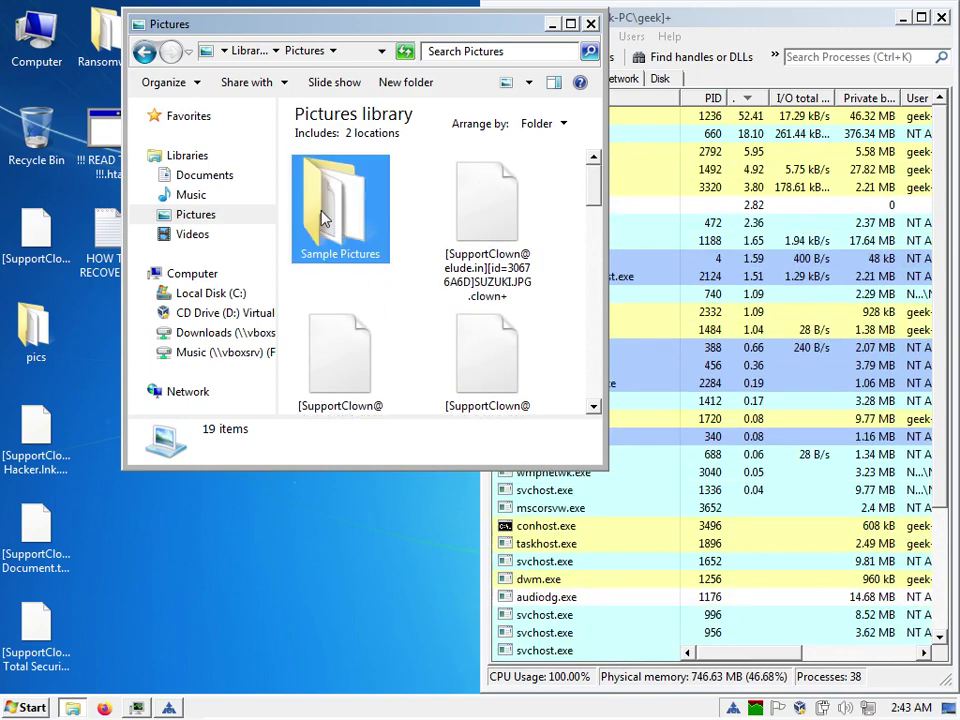
double_click(322, 218)
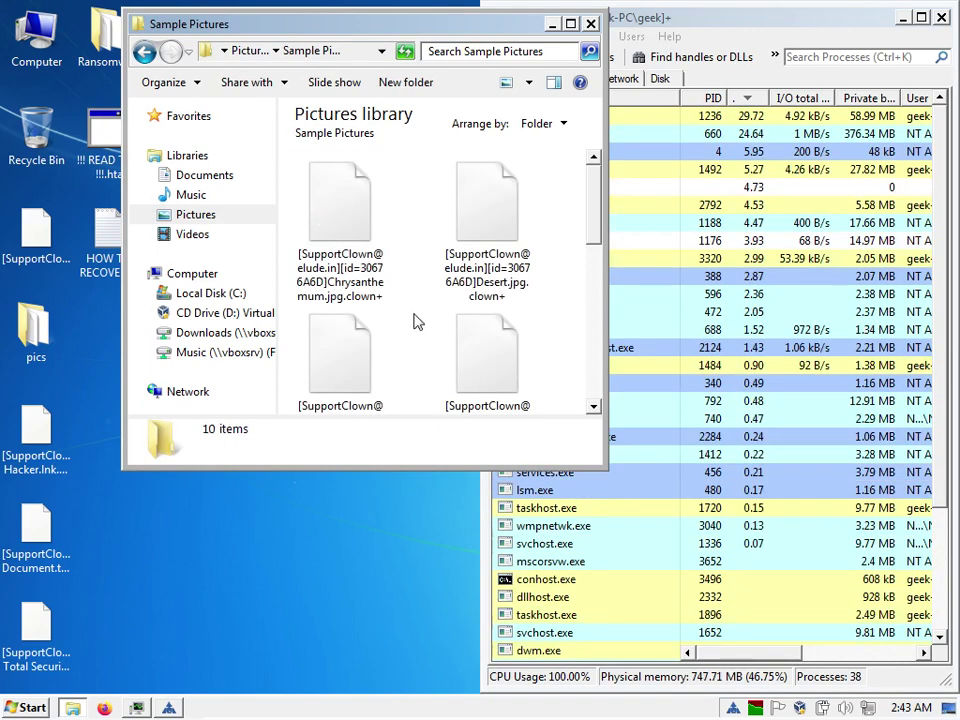
scroll(418, 322, "down", 5)
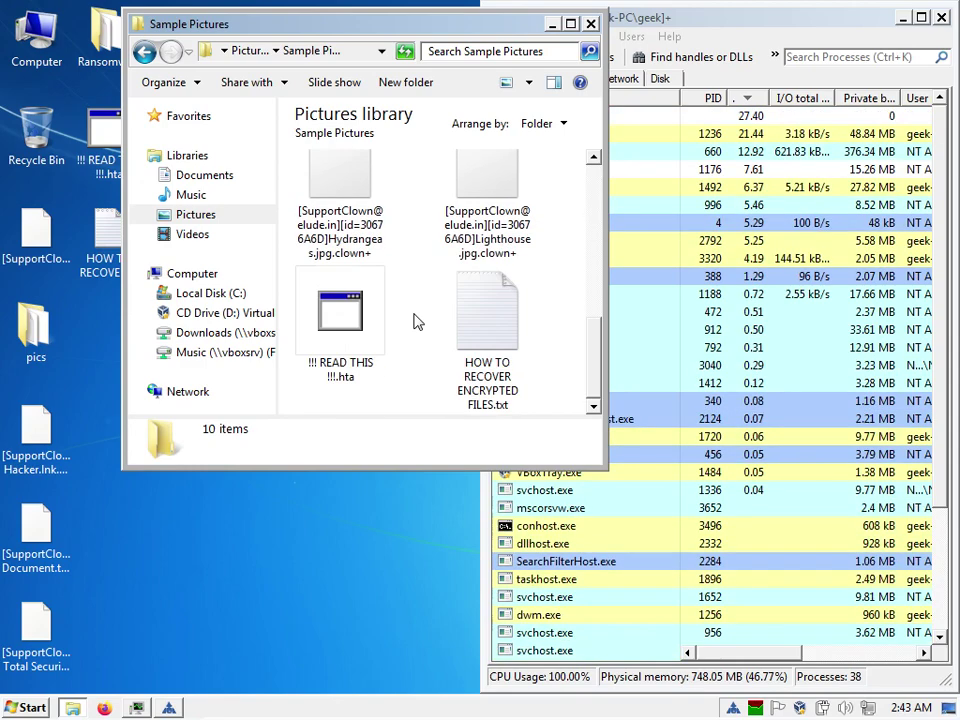
Check the Videos library with its Sample Videos folder and the Documents library, and close the library window.
left_click(231, 242)
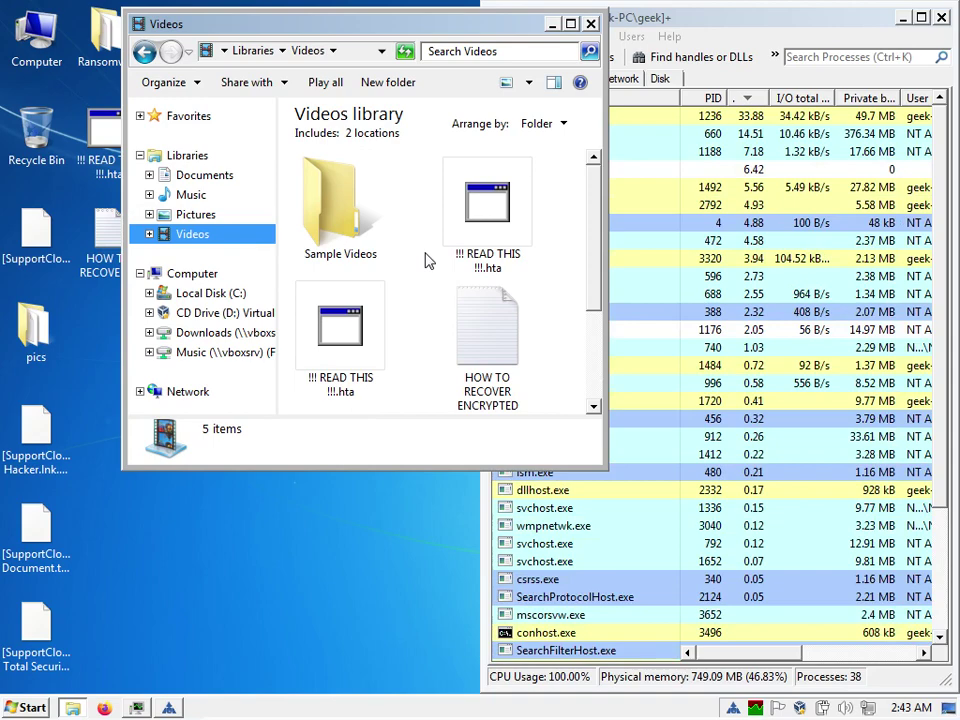
left_click(365, 232)
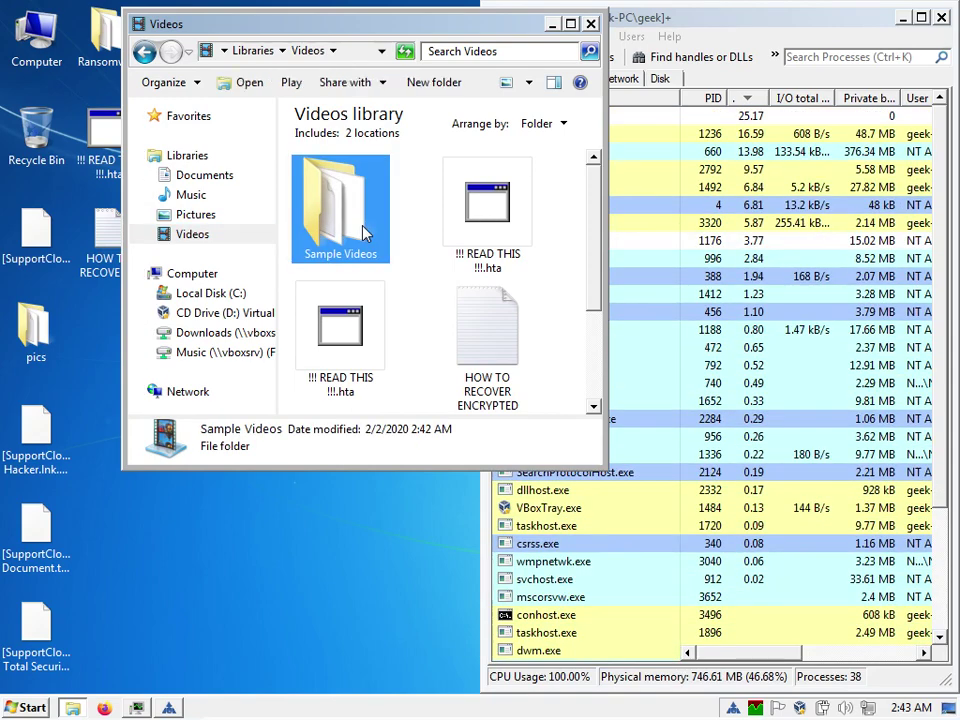
double_click(365, 232)
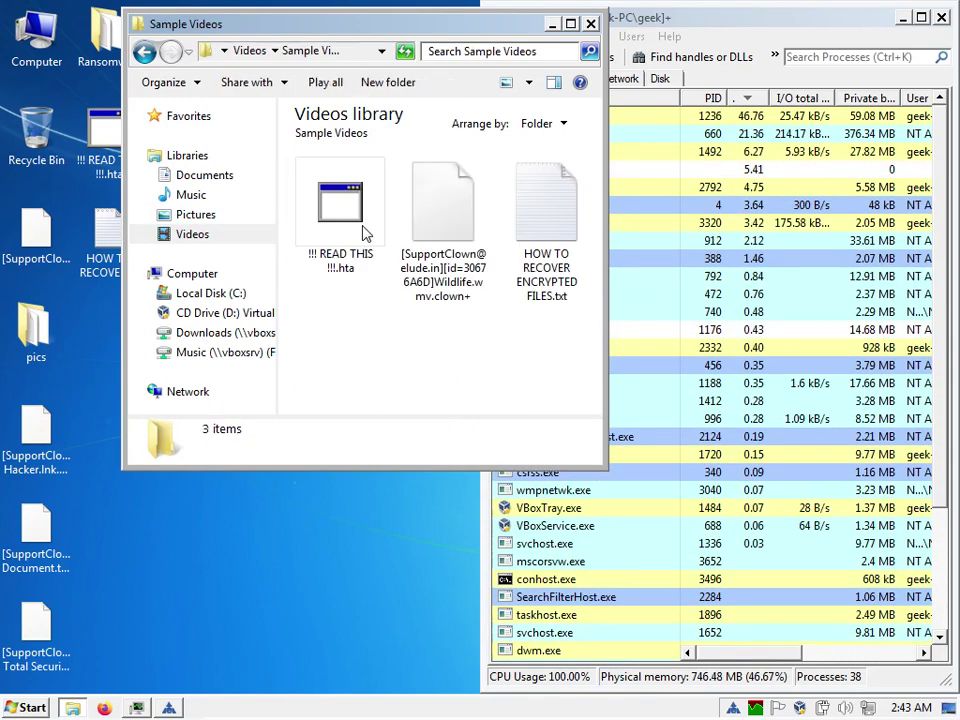
left_click(205, 177)
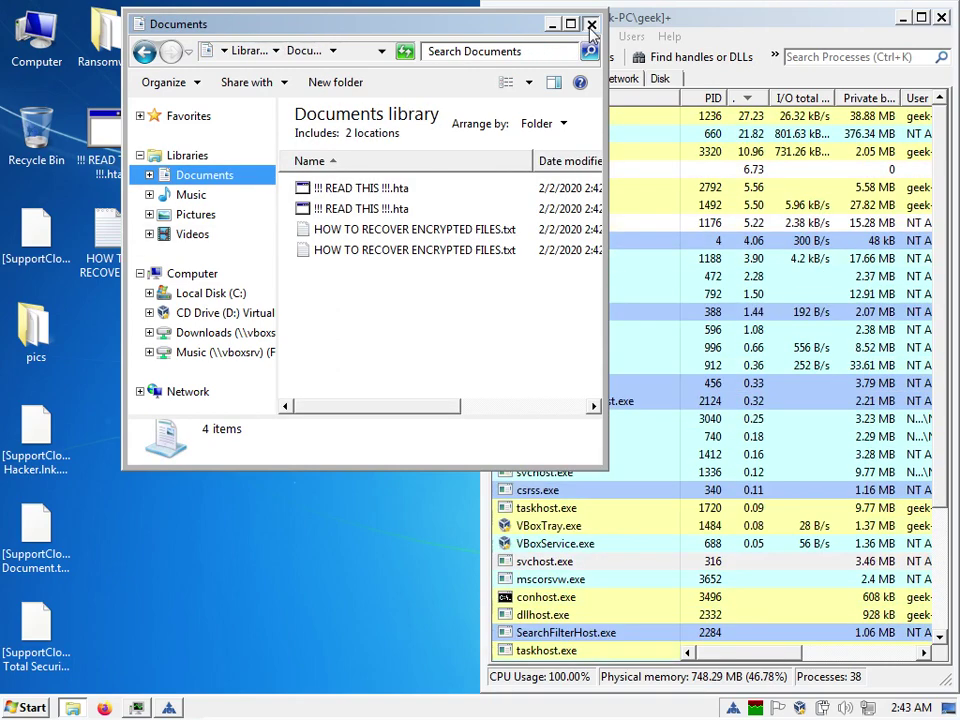
left_click(590, 23)
Check the running processes in Process Hacker, and restore the ProDot Total Security window on its scan options.
left_click(587, 258)
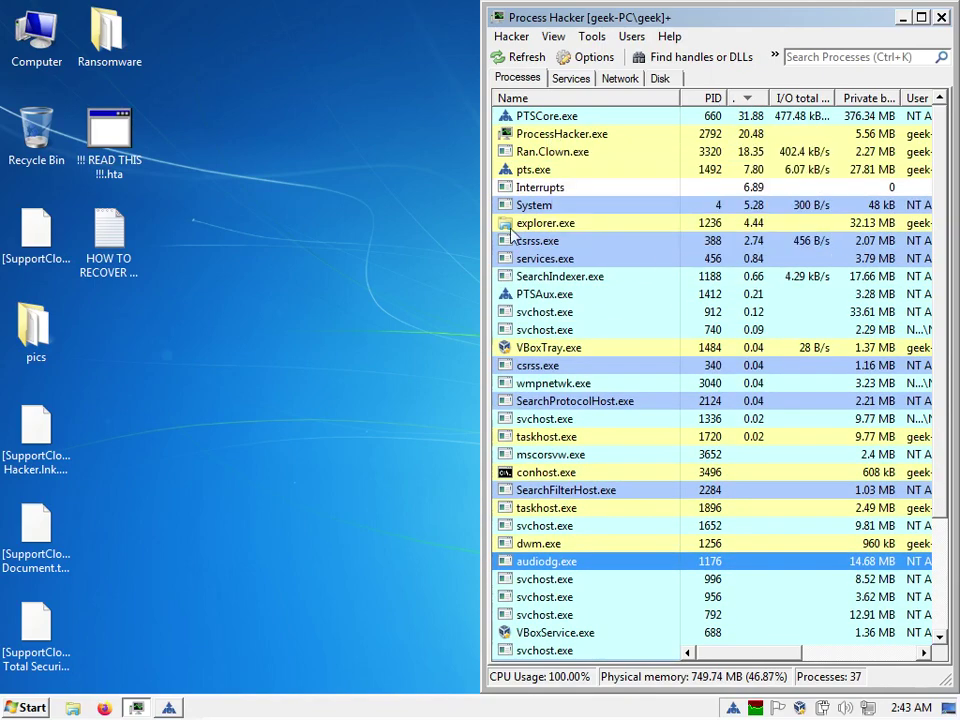
left_click(375, 344)
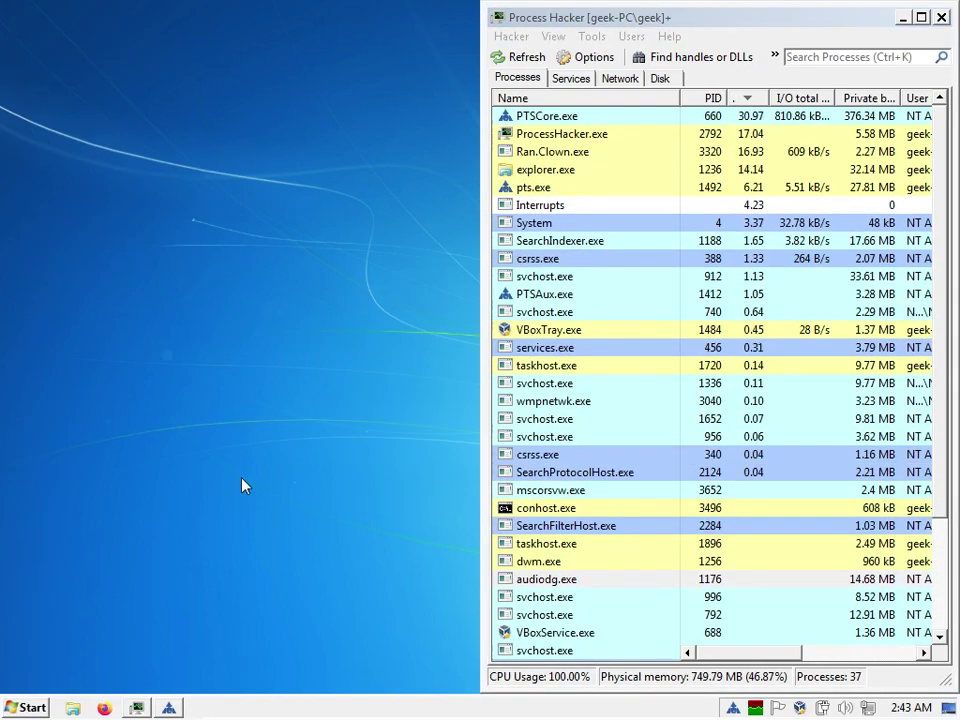
left_click(170, 708)
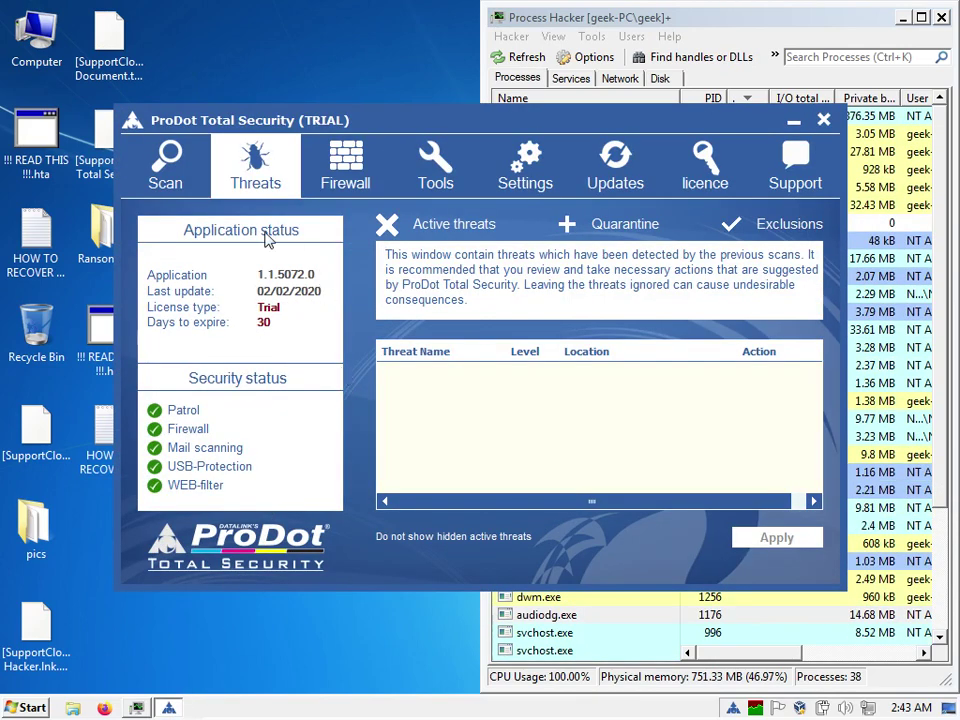
left_click(188, 189)
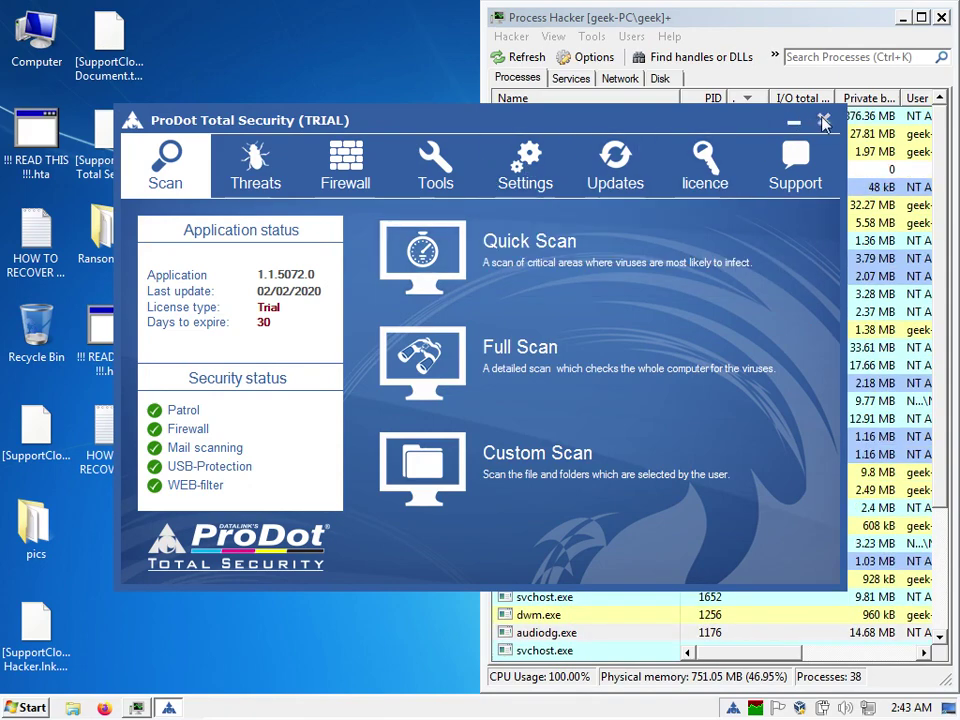
Restart Windows.
left_click(24, 707)
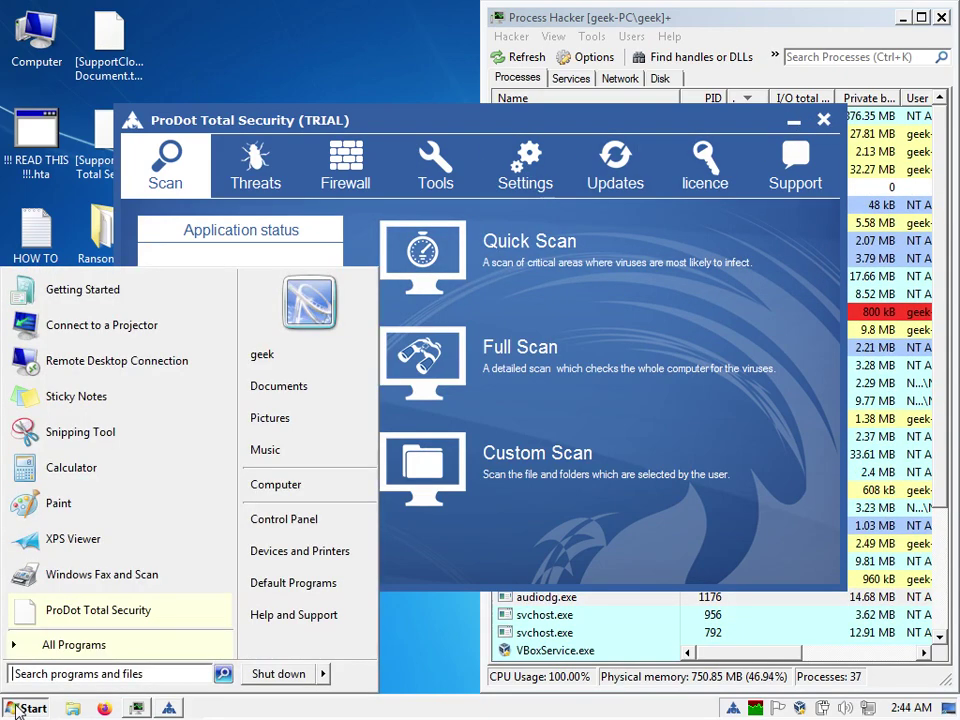
mouse_move(324, 674)
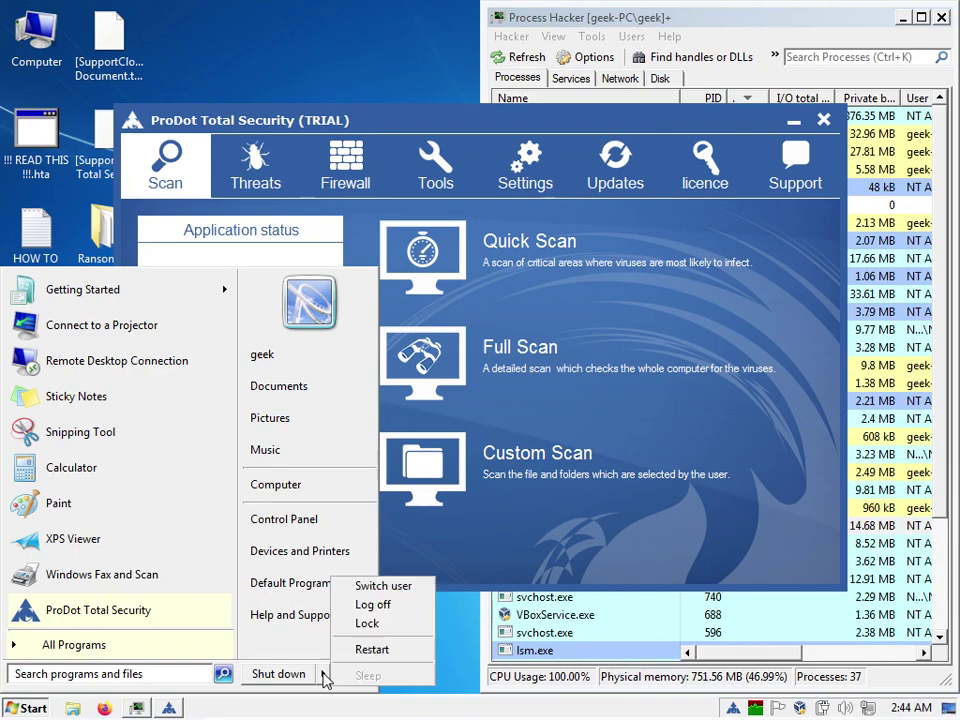
left_click(380, 656)
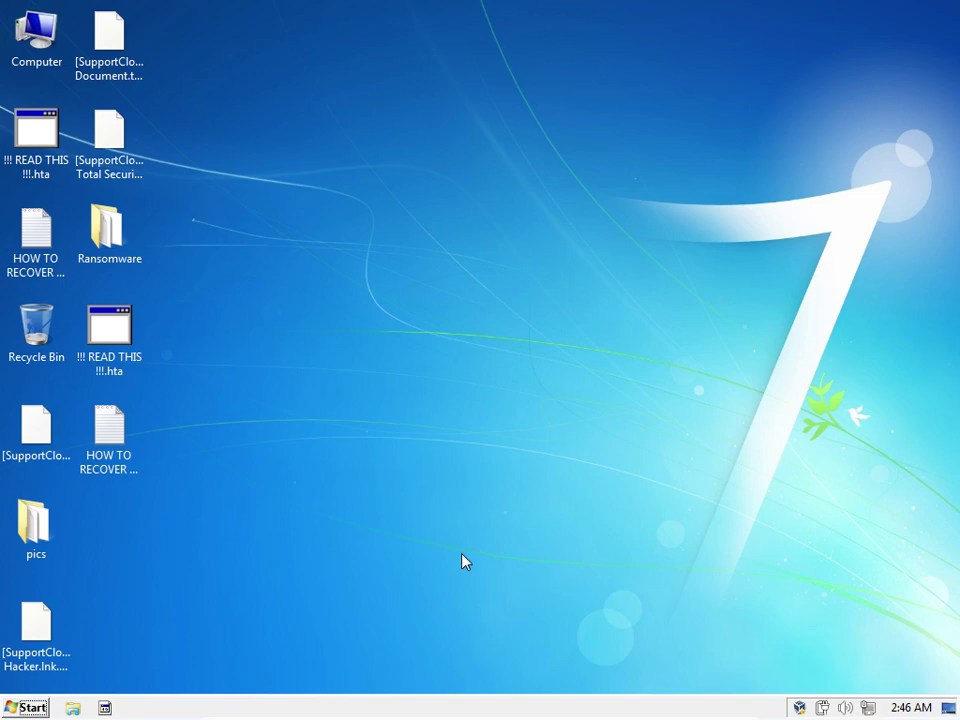
Start Windows Task Manager, show the processes from all users and look through the whole list.
right_click(401, 394)
left_click(440, 437)
right_click(232, 709)
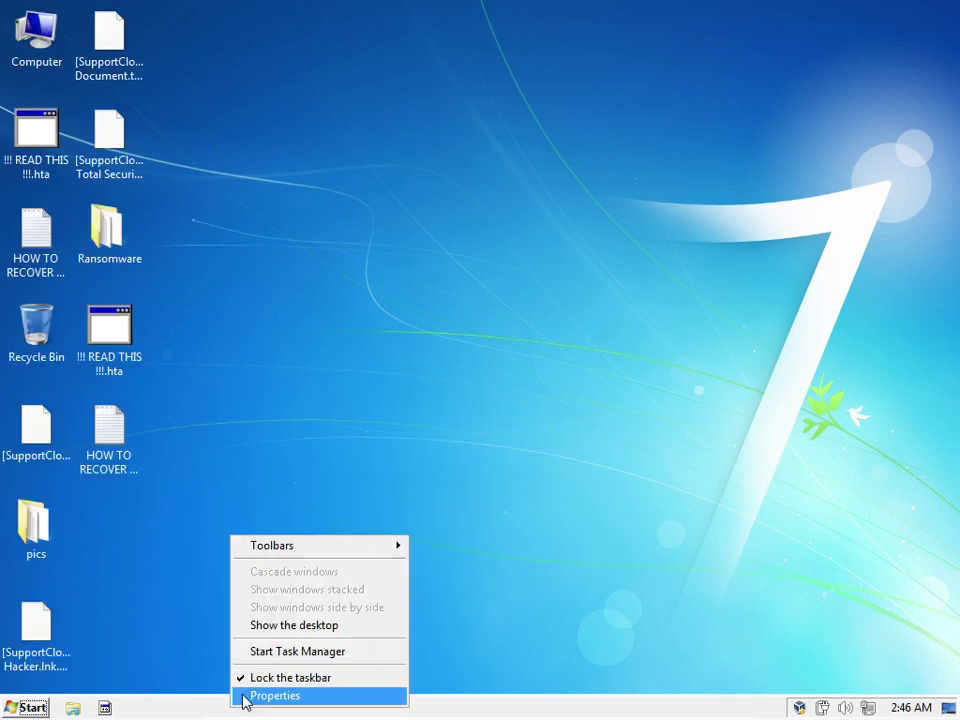
left_click(289, 652)
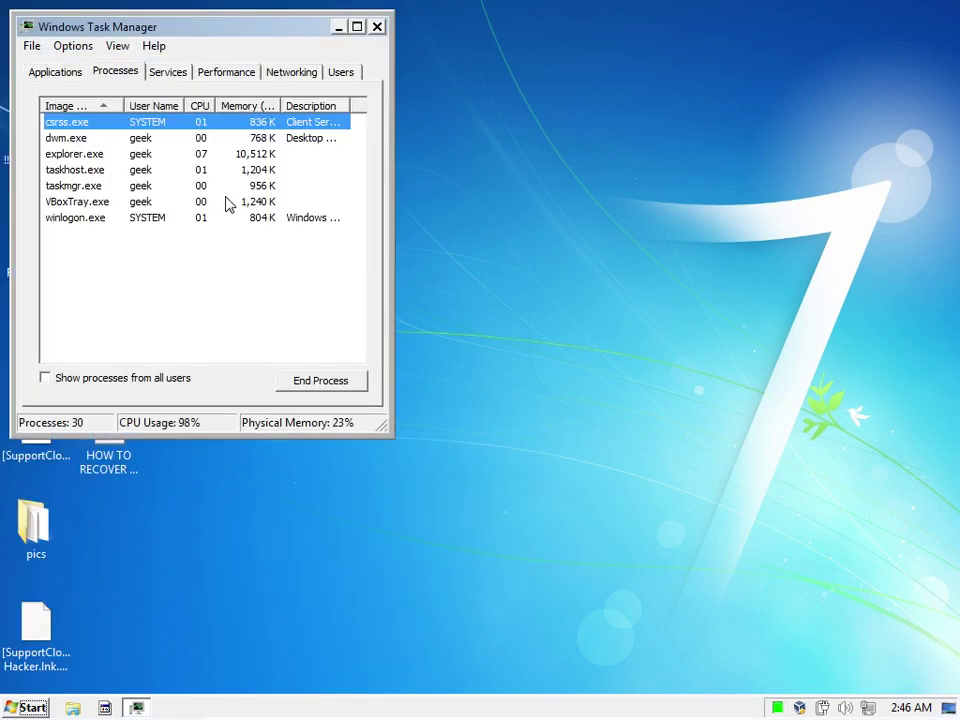
left_click(79, 383)
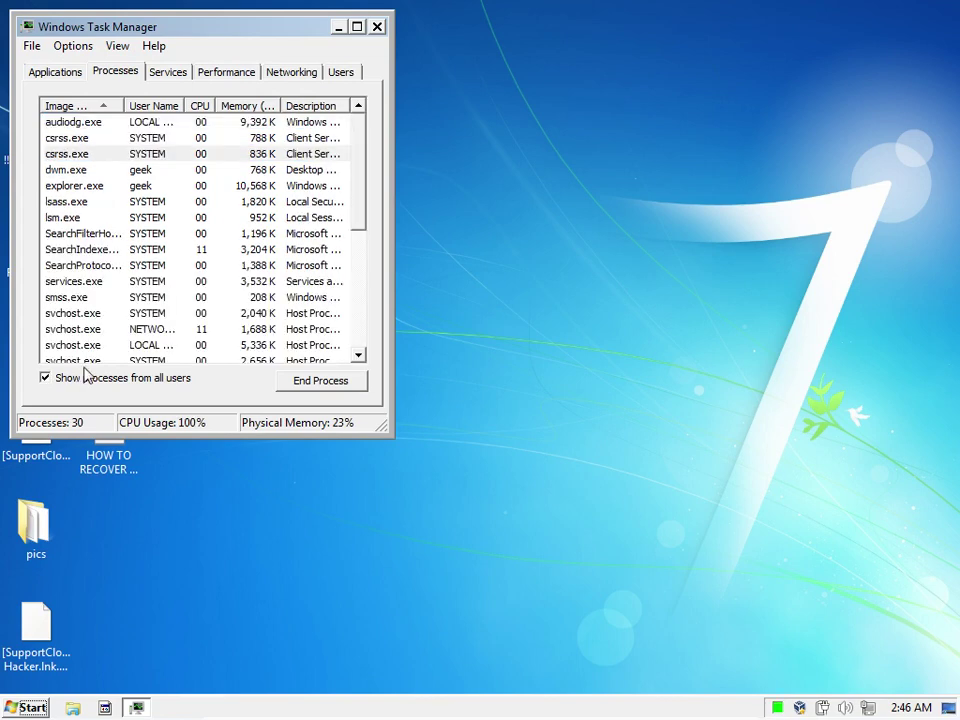
left_click(178, 234)
scroll(178, 234, "down", 5)
scroll(178, 234, "up", 5)
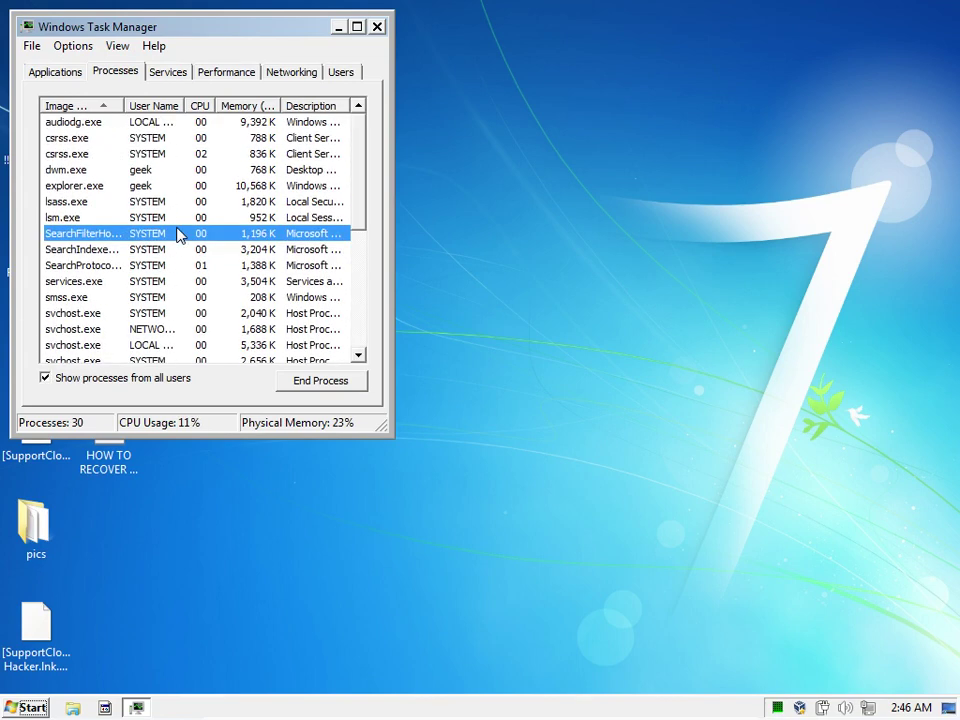
Sort the Task Manager processes by memory use, review them to the end of the list and minimize the window.
left_click(254, 106)
left_click(242, 155)
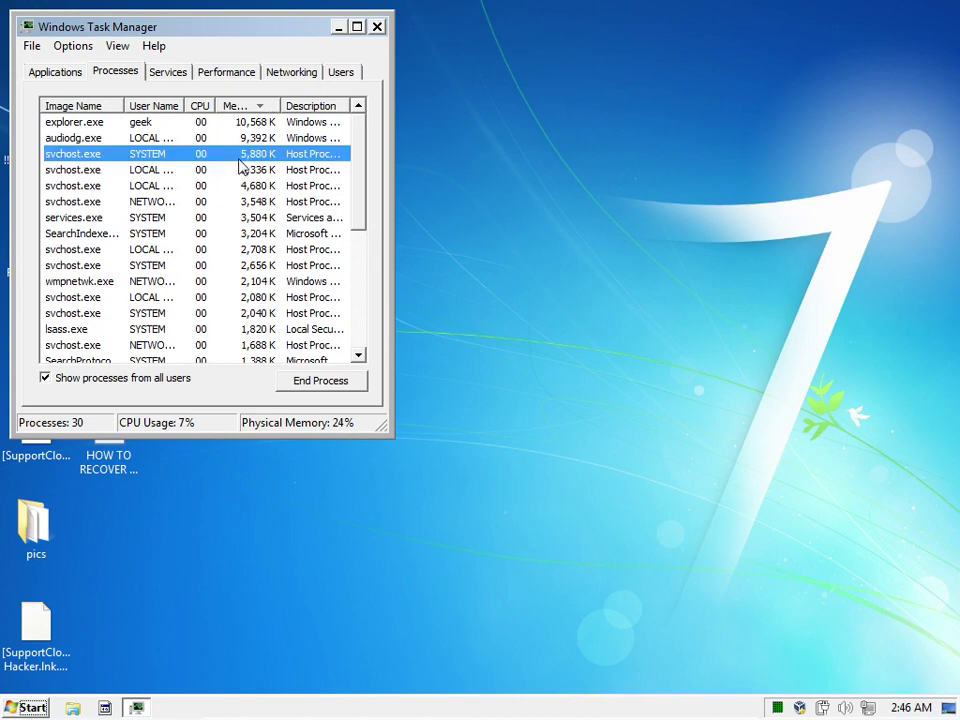
scroll(240, 168, "down", 1)
scroll(240, 168, "down", 3)
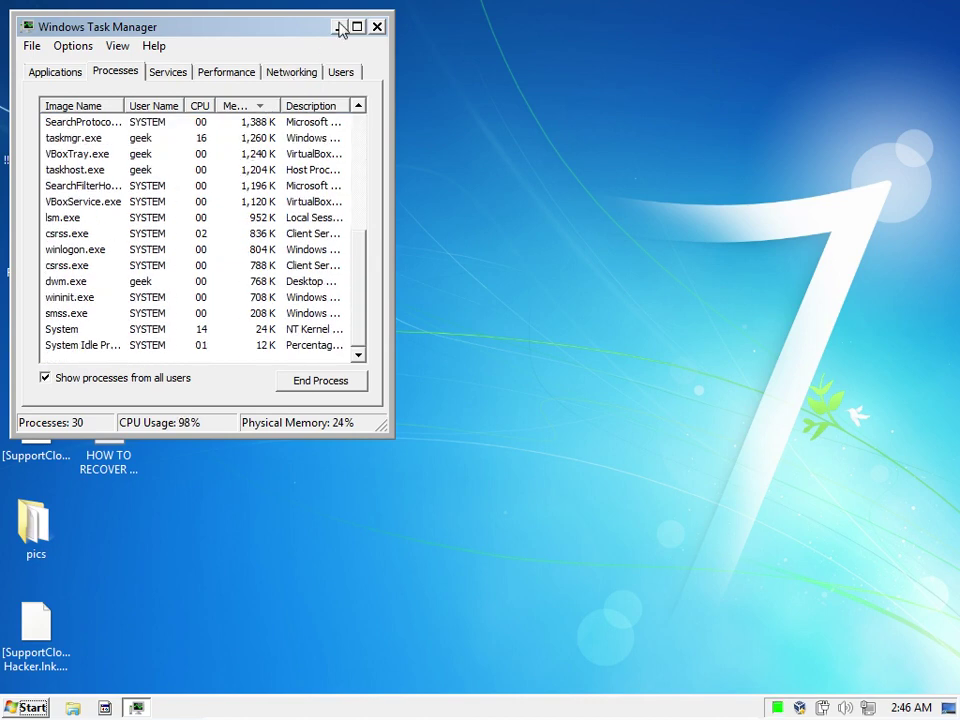
left_click(339, 26)
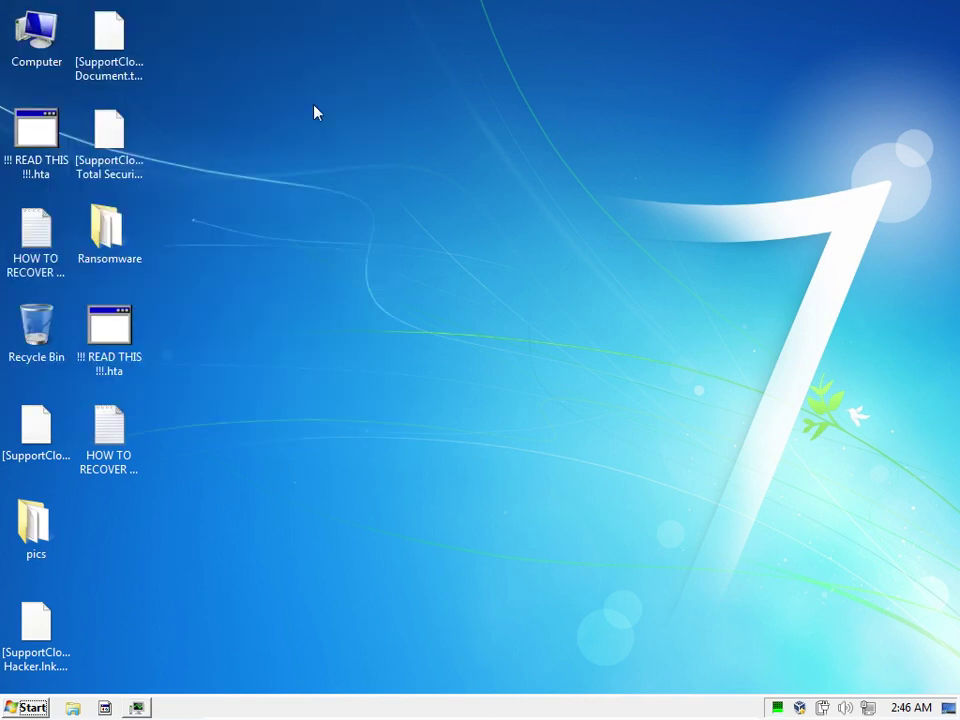
Try to launch ProDot Total Security from its program shortcut, and agree to delete the broken shortcut.
left_click(10, 708)
left_click(112, 623)
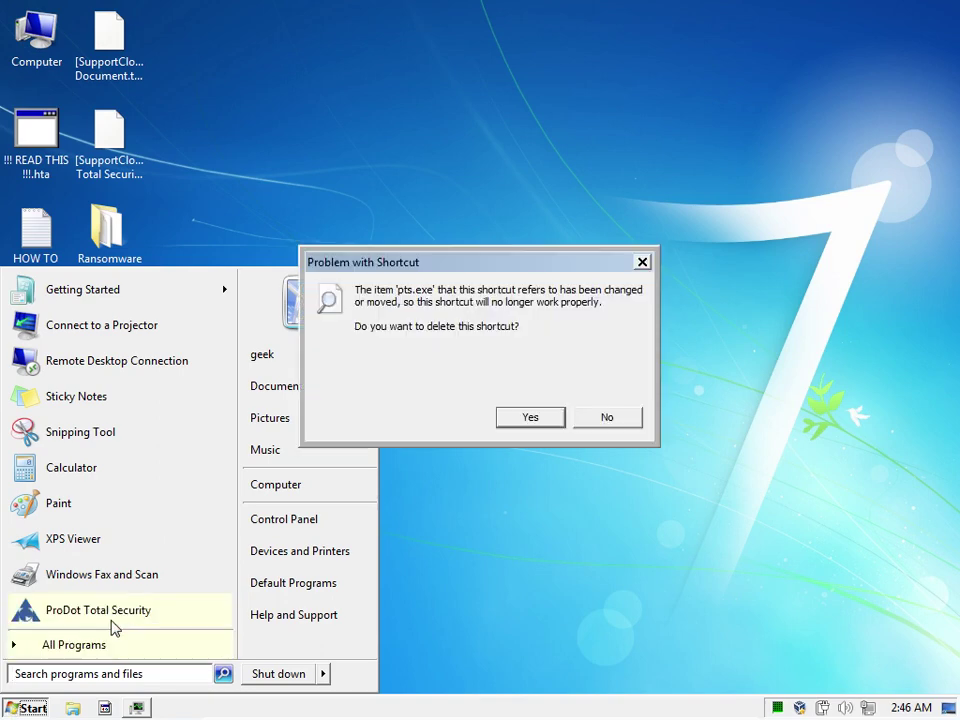
left_click(531, 426)
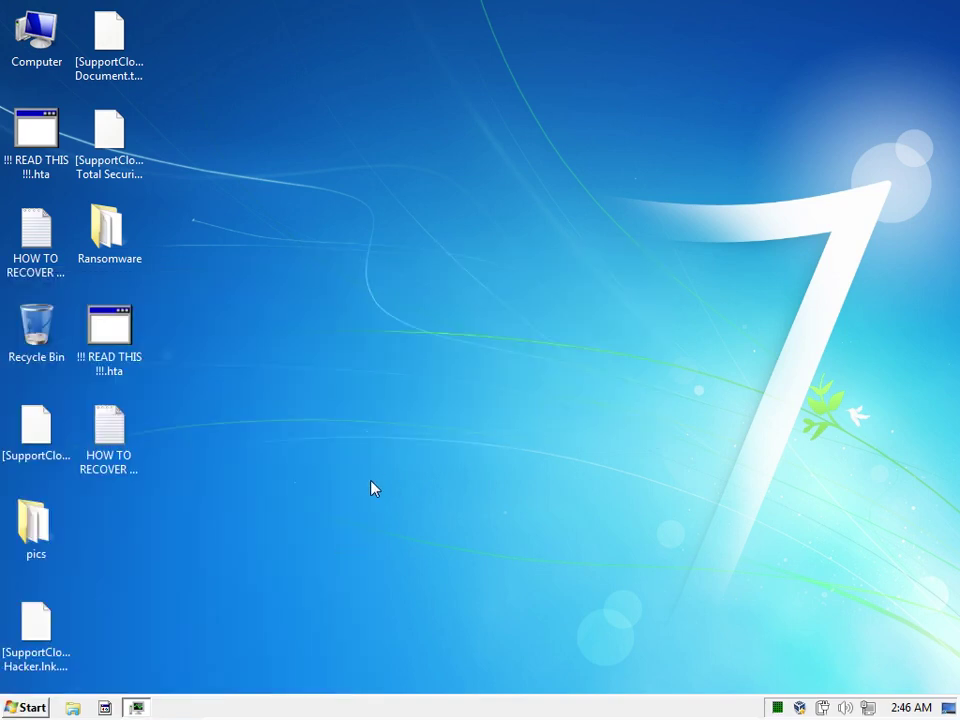
Open the ProDot Total Security folder in Program Files on Local Disk (C:) and look through its files.
left_click(72, 707)
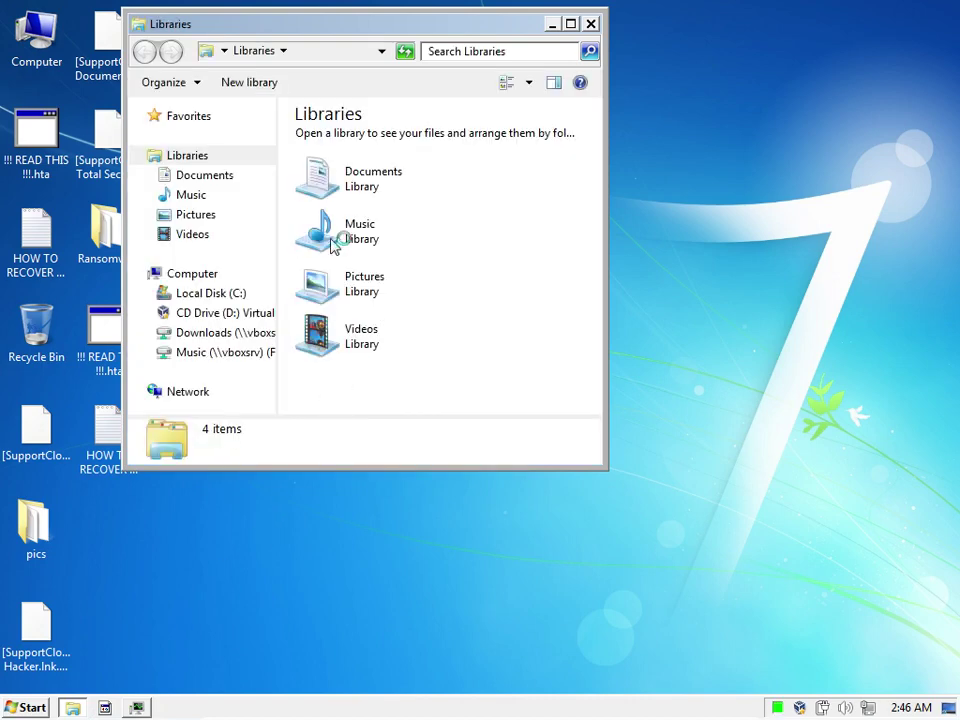
left_click(231, 299)
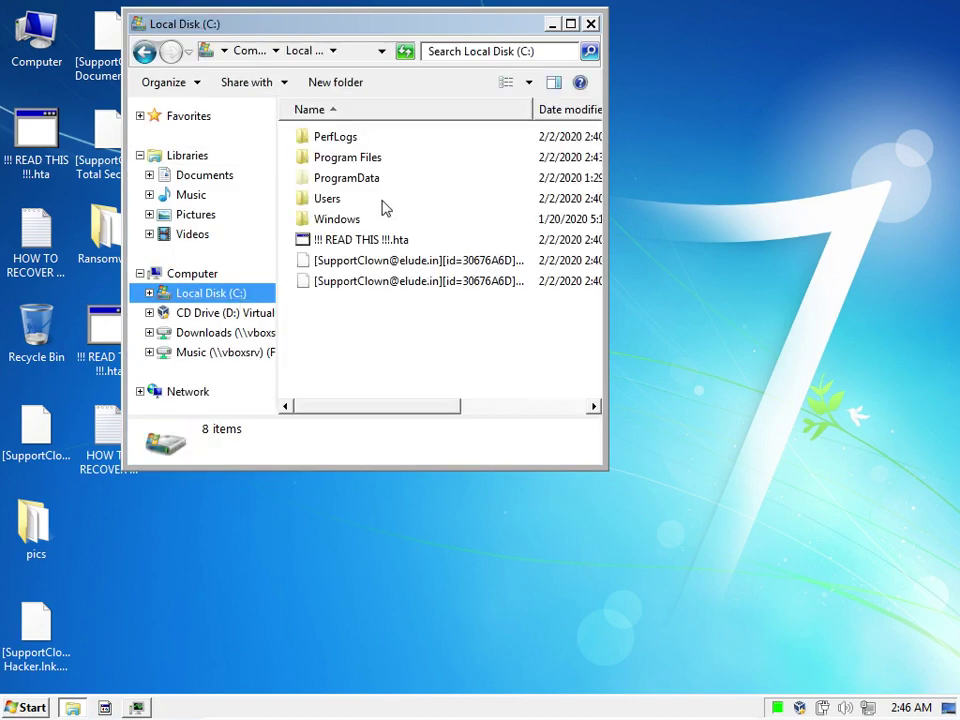
double_click(372, 160)
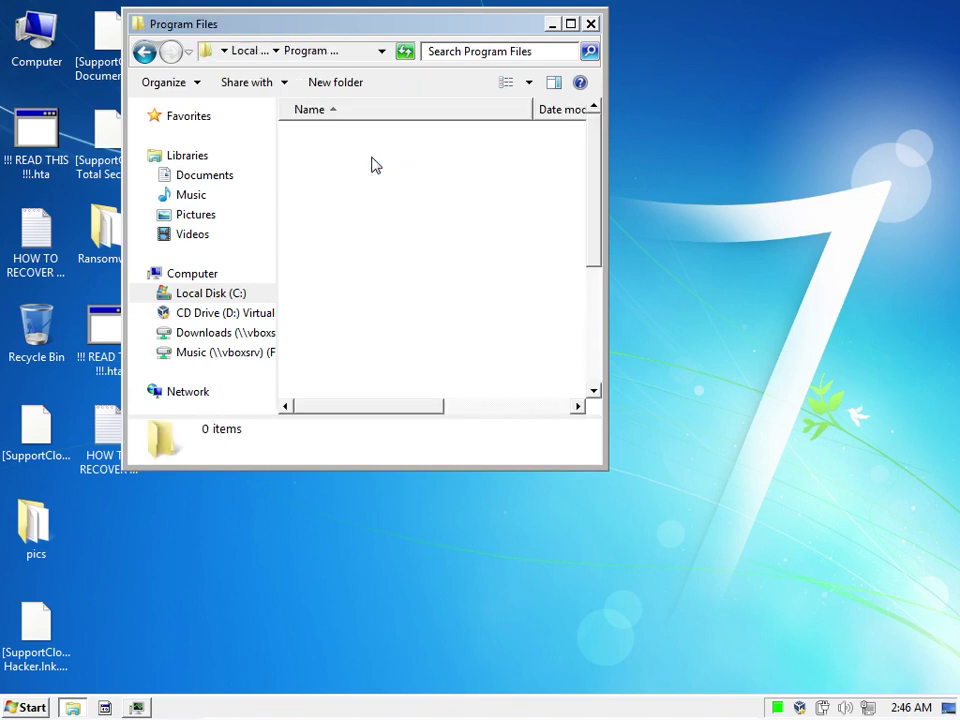
left_click(371, 243)
scroll(372, 250, "down", 1)
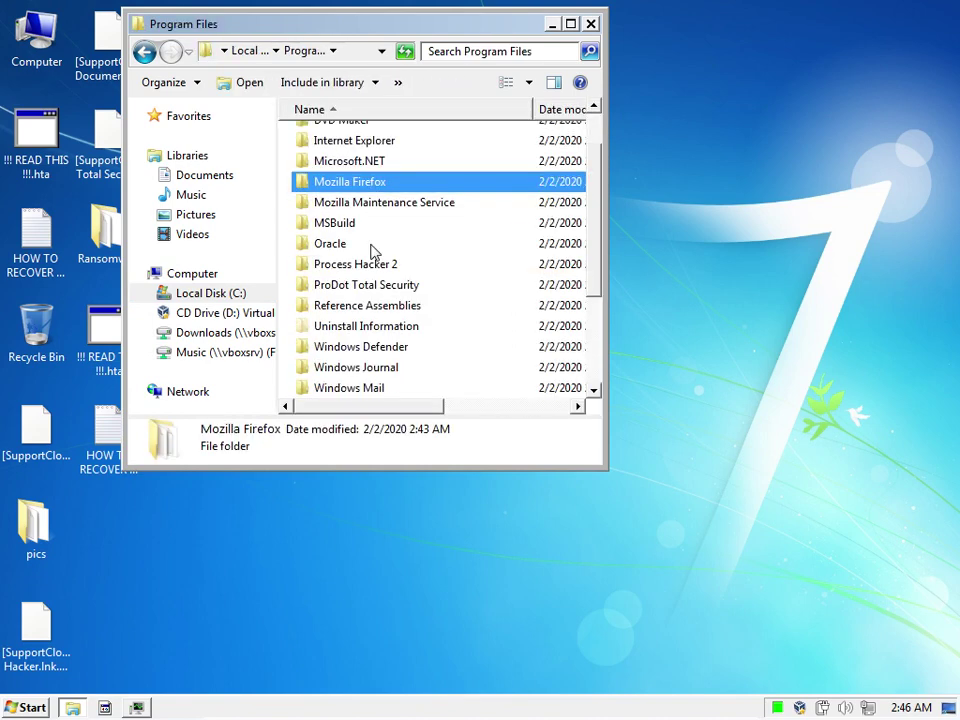
double_click(360, 288)
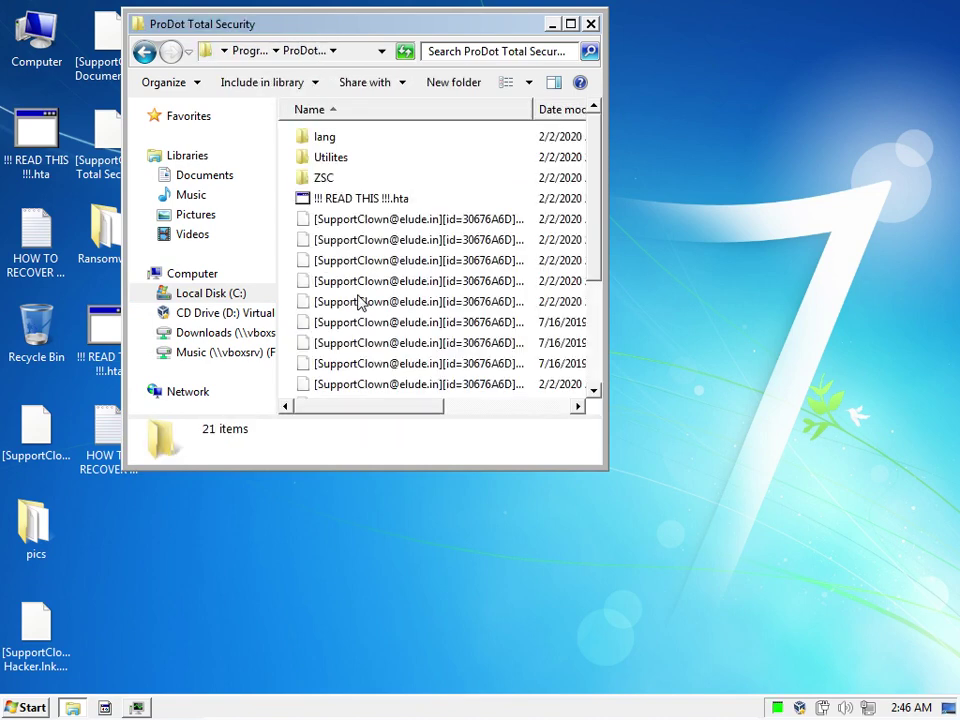
scroll(359, 303, "down", 3)
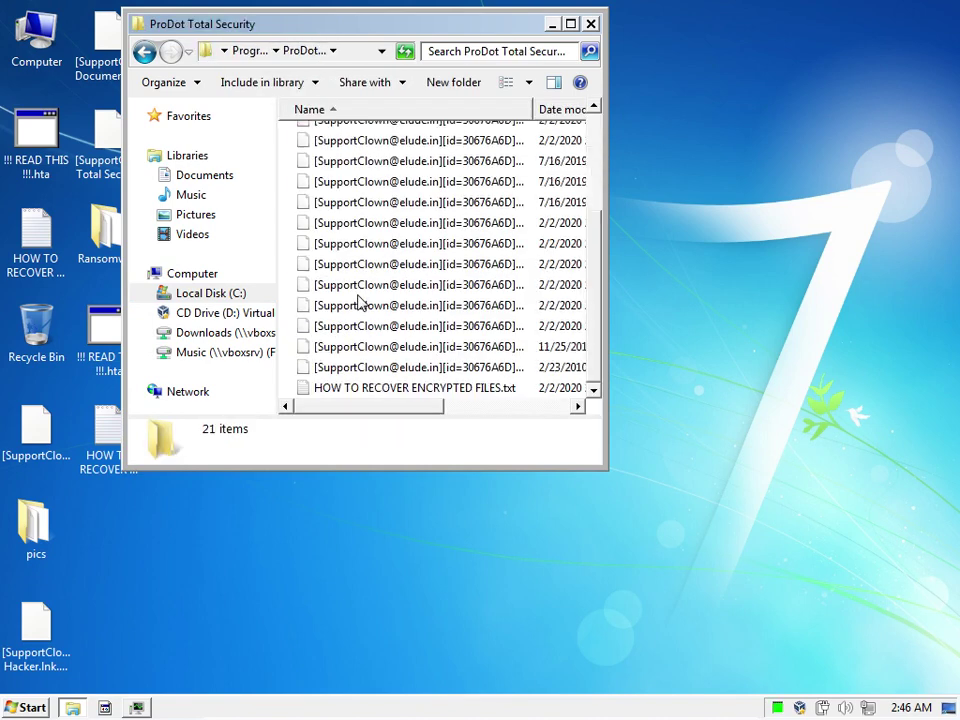
Maximize the ProDot Total Security folder window, check its lang, Utilites and ZSC subfolders, and close the window.
left_click(570, 24)
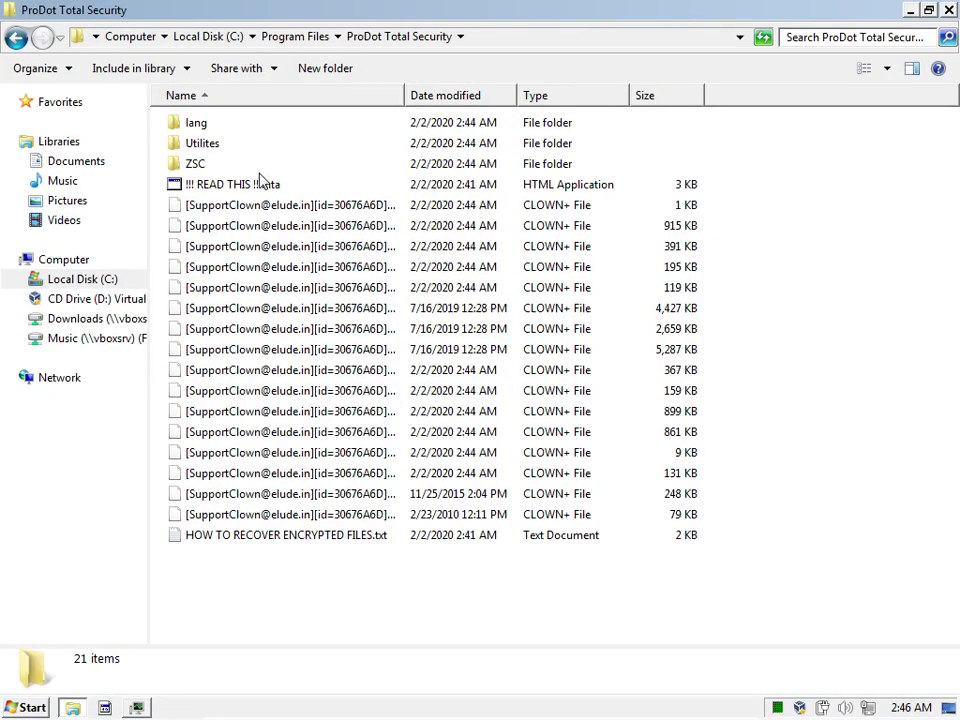
double_click(208, 124)
key("BackSpace")
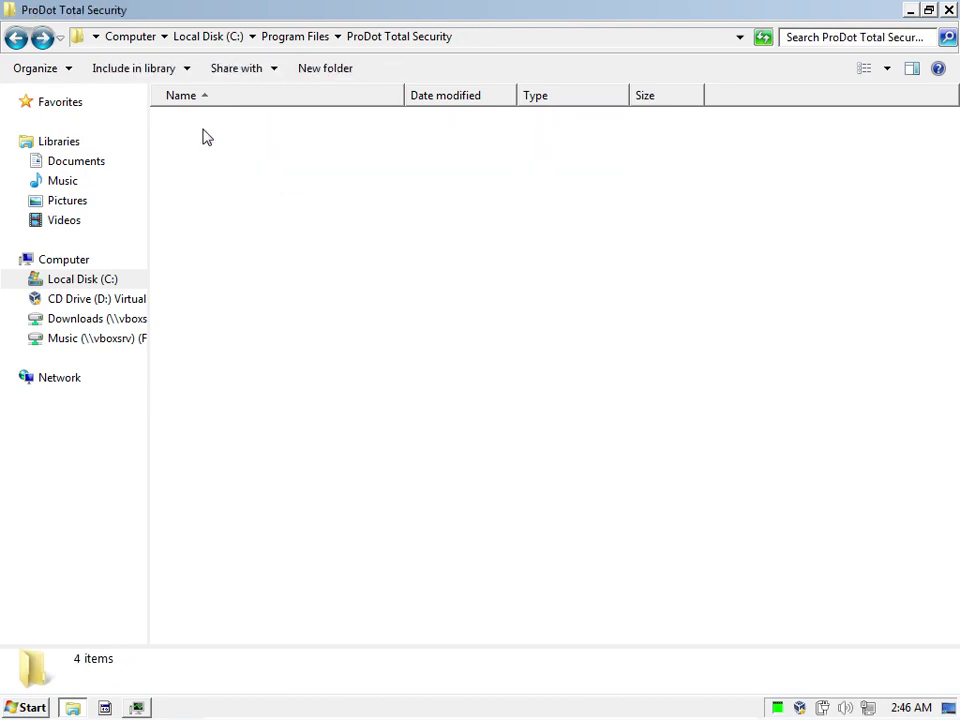
double_click(206, 138)
key("BackSpace")
key("Down")
key("Return")
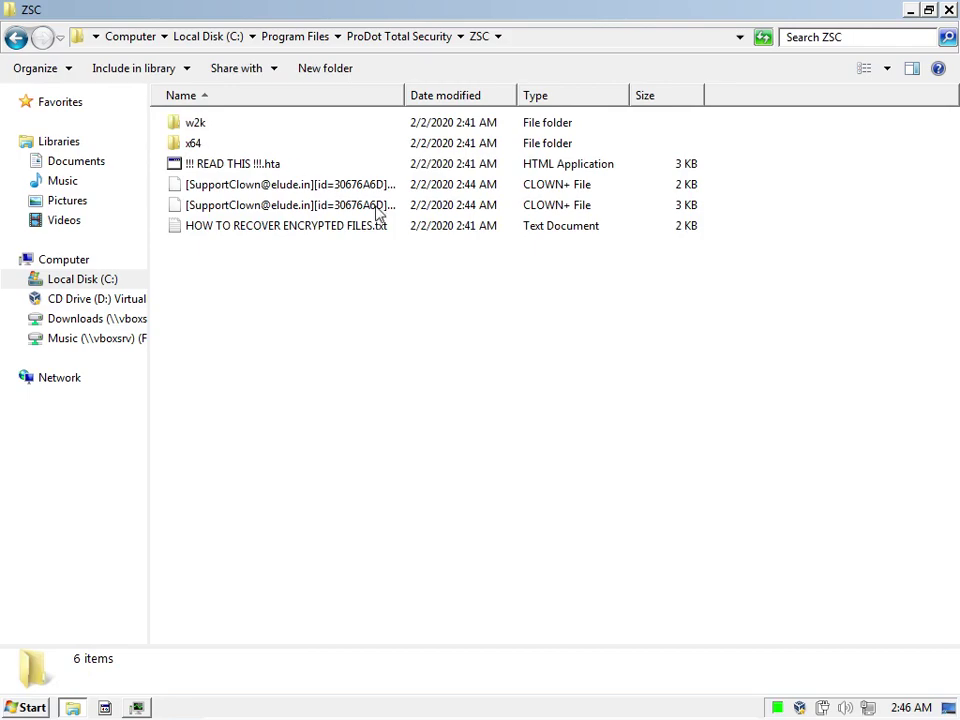
left_click(950, 12)
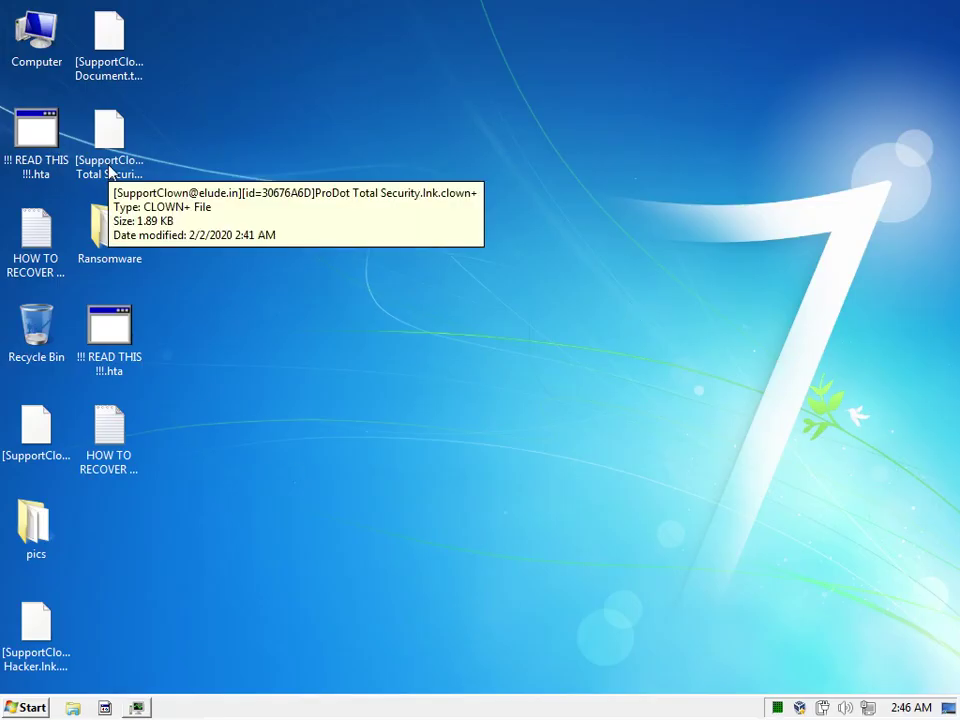
Open the encrypted Sample Document.txt.clown+ file on the desktop with Notepad, inspect its contents and close it.
left_click(35, 228)
left_click(102, 145)
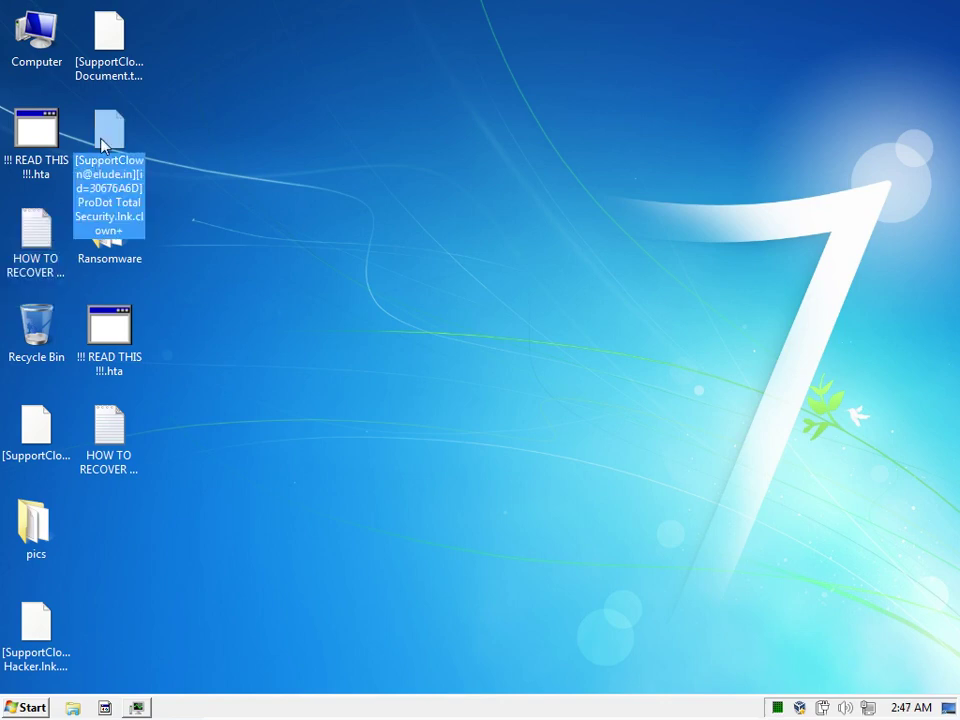
left_click(124, 66)
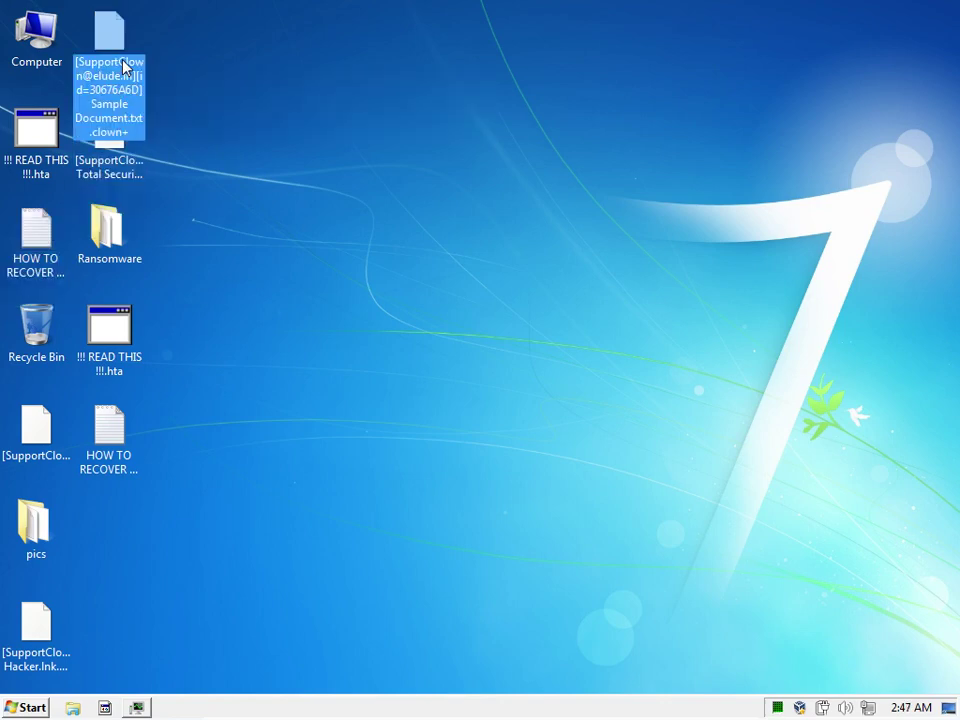
right_click(124, 66)
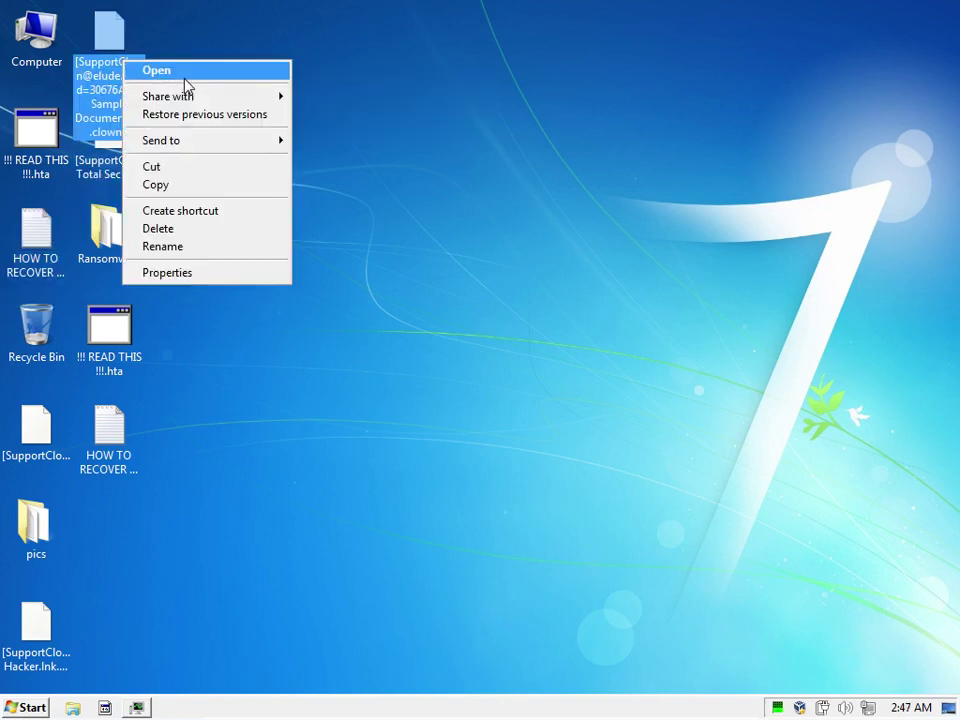
left_click(184, 72)
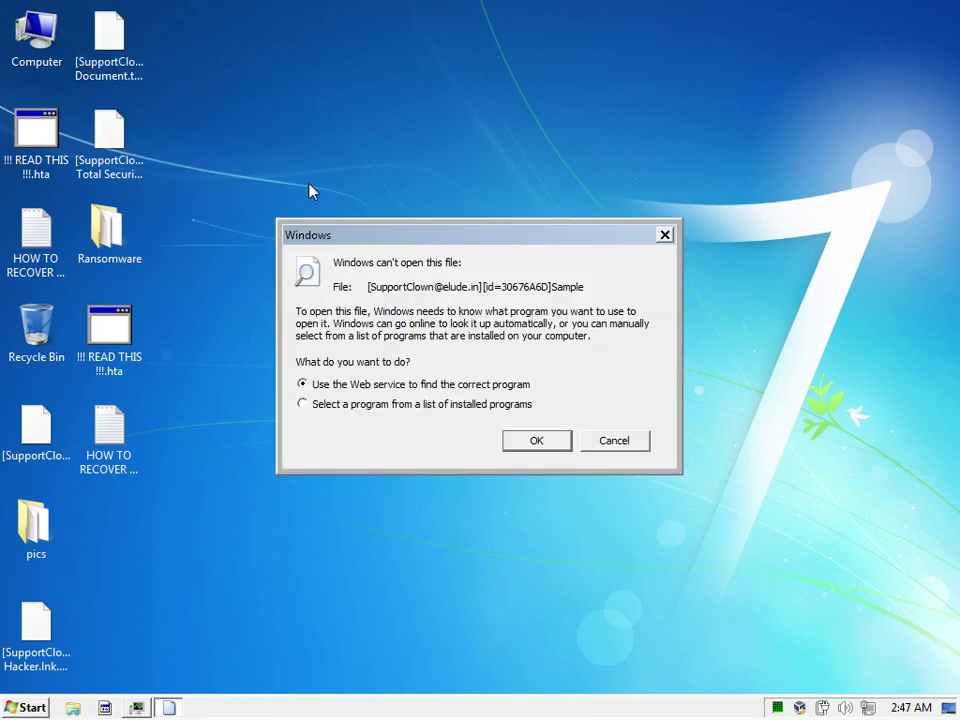
left_click(401, 404)
left_click(528, 442)
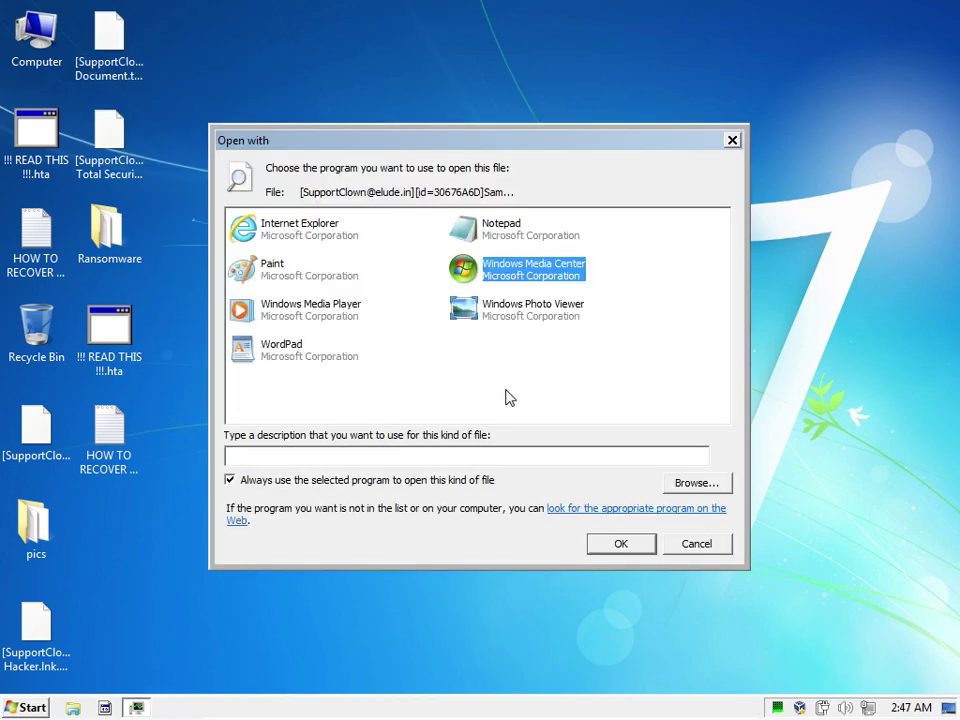
left_click(503, 236)
double_click(503, 236)
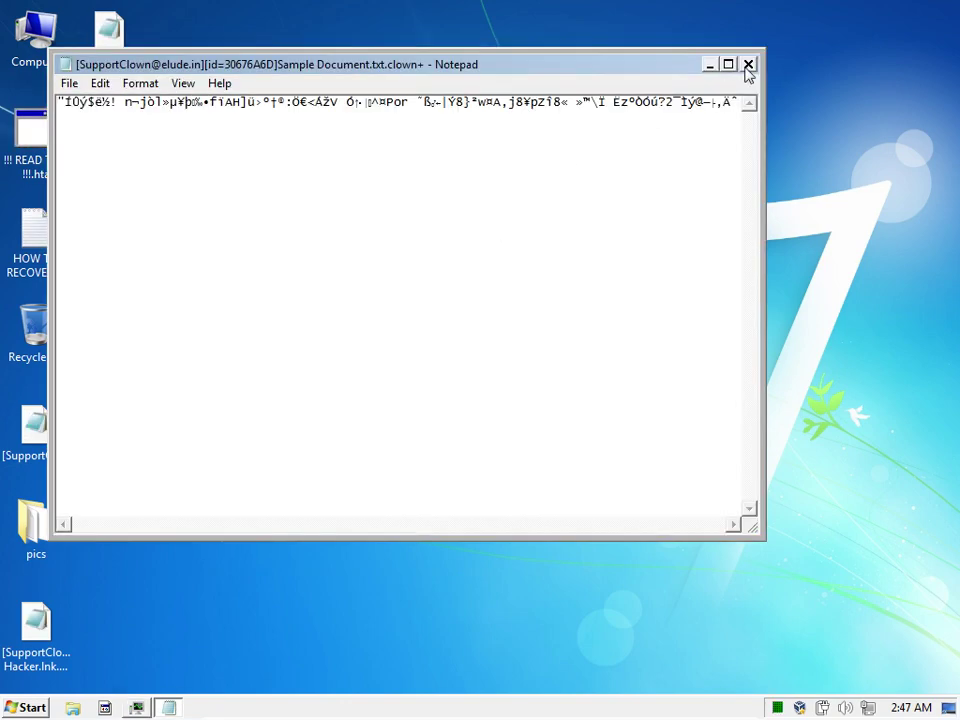
left_click(748, 65)
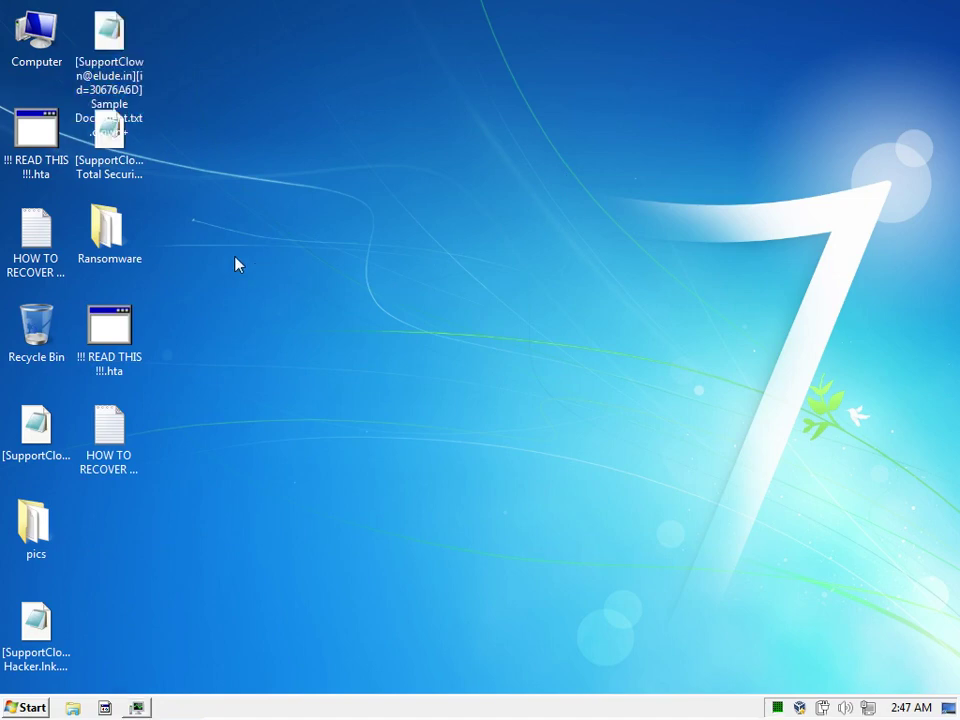
Open the encrypted SUZUKI.JPG.clown+ file in the Pictures library with Windows Photo Viewer, then close the viewer and the library window.
double_click(42, 68)
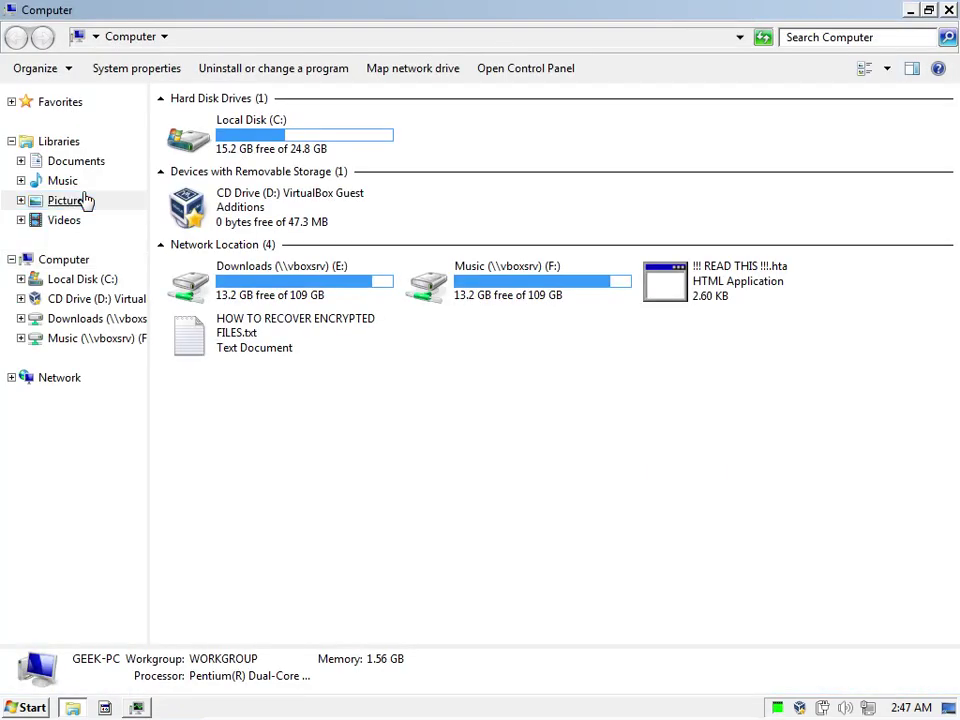
left_click(122, 206)
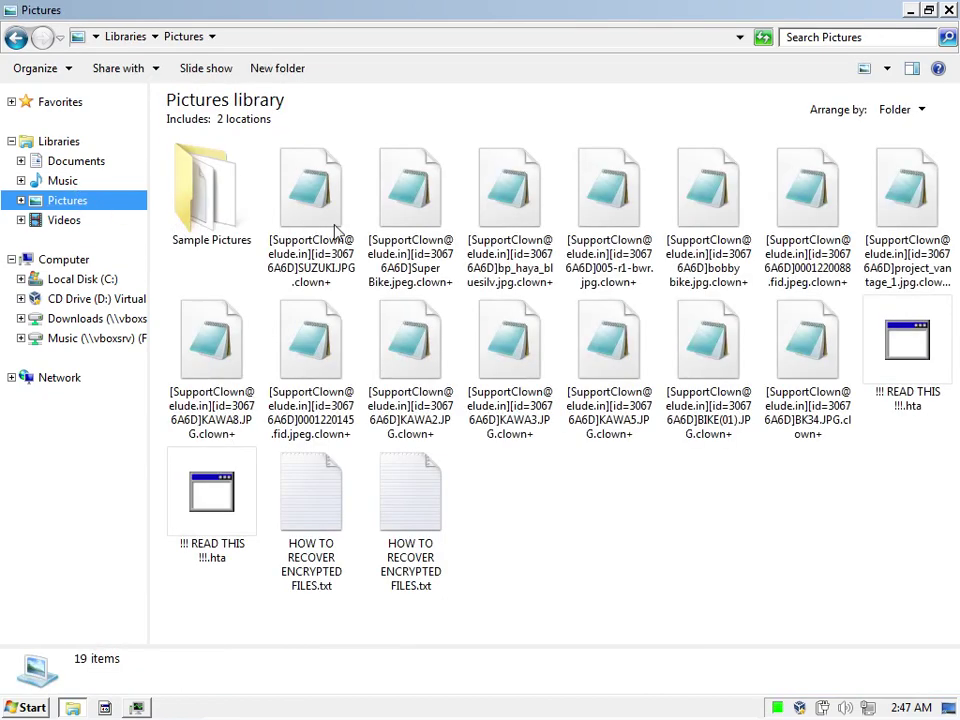
left_click(335, 229)
right_click(335, 229)
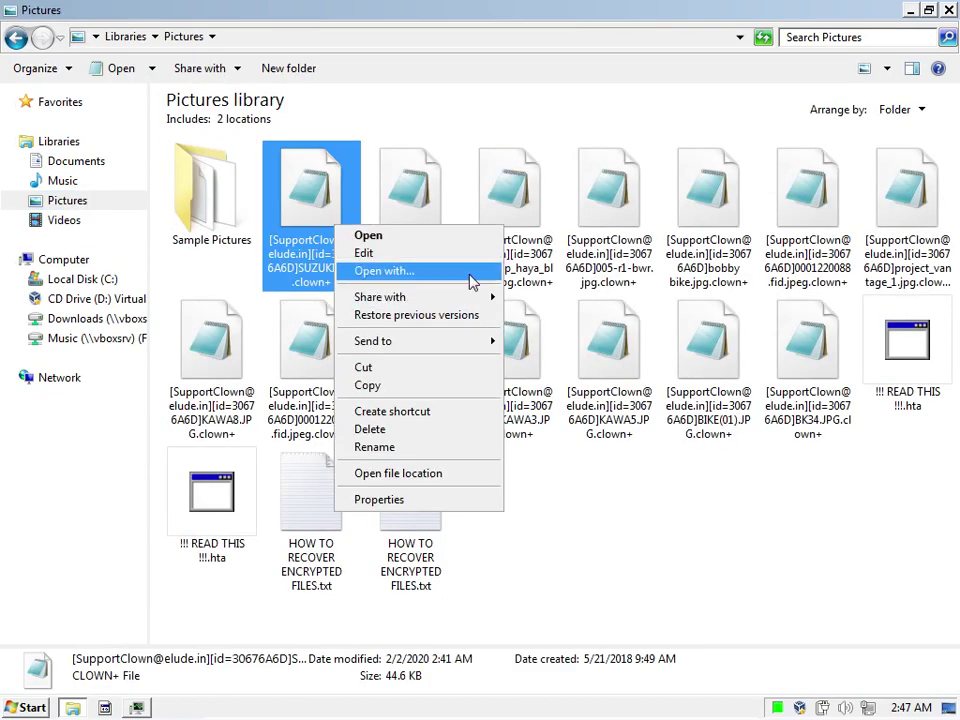
left_click(468, 271)
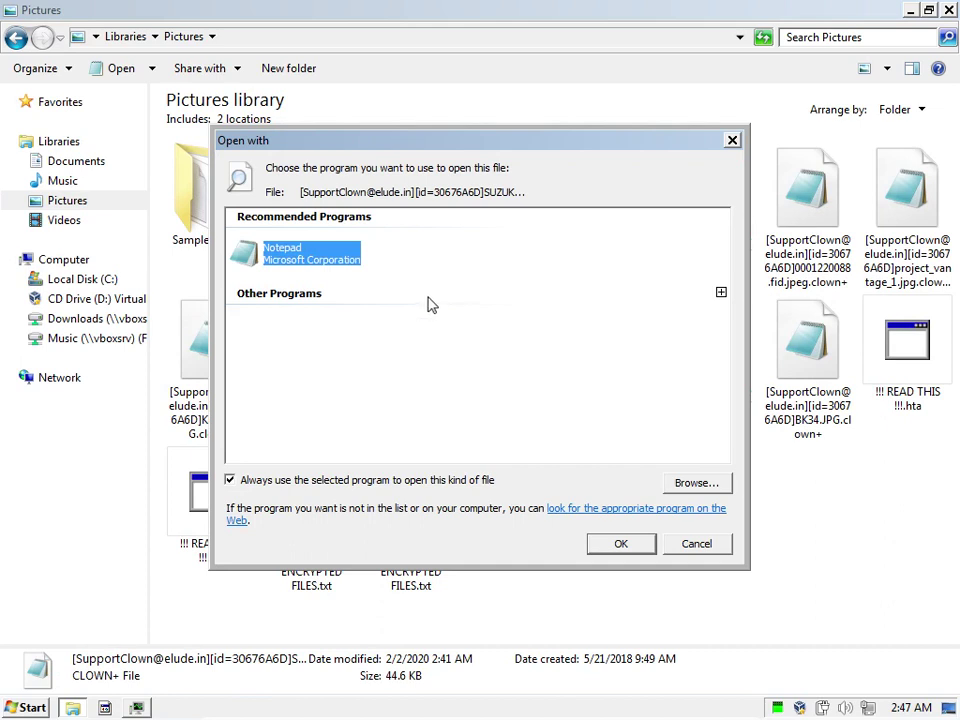
left_click(721, 292)
left_click(347, 418)
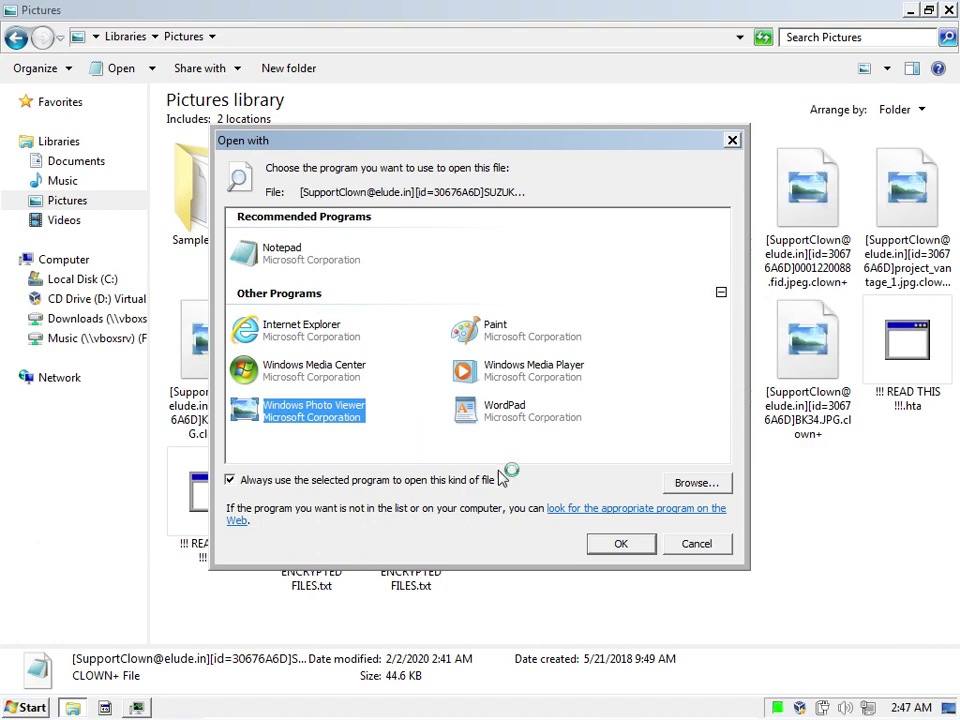
key("Return")
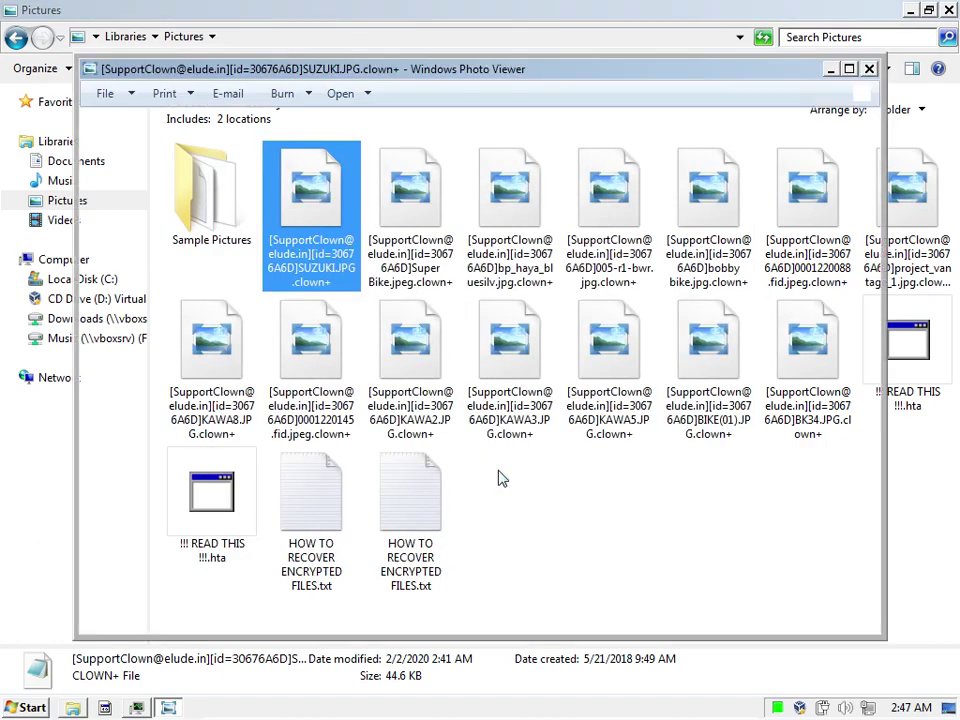
left_click(869, 69)
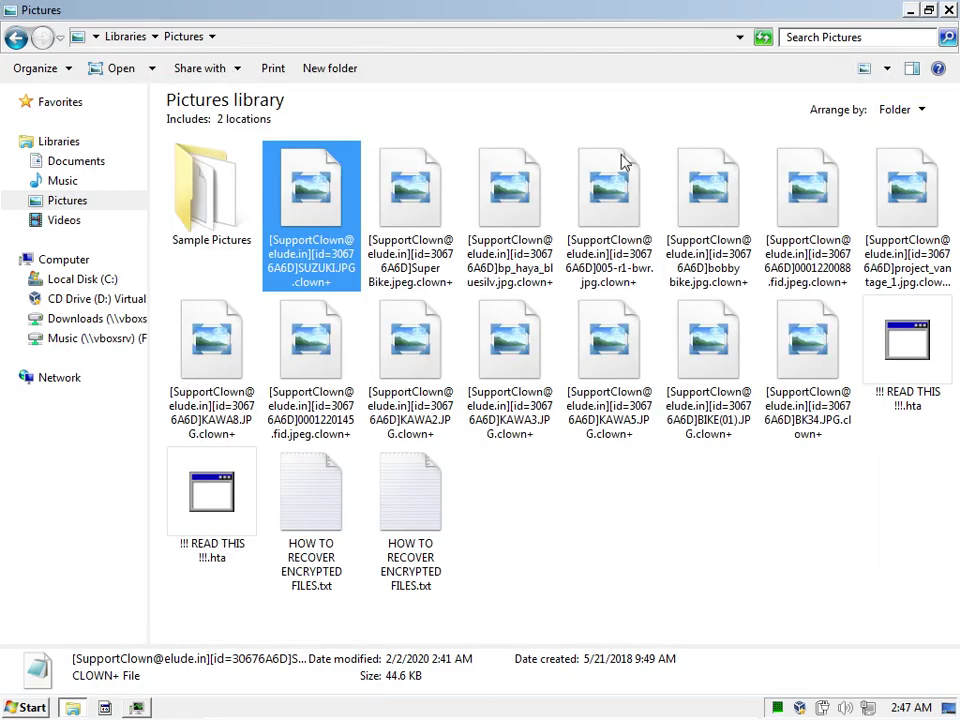
key("alt+F4")
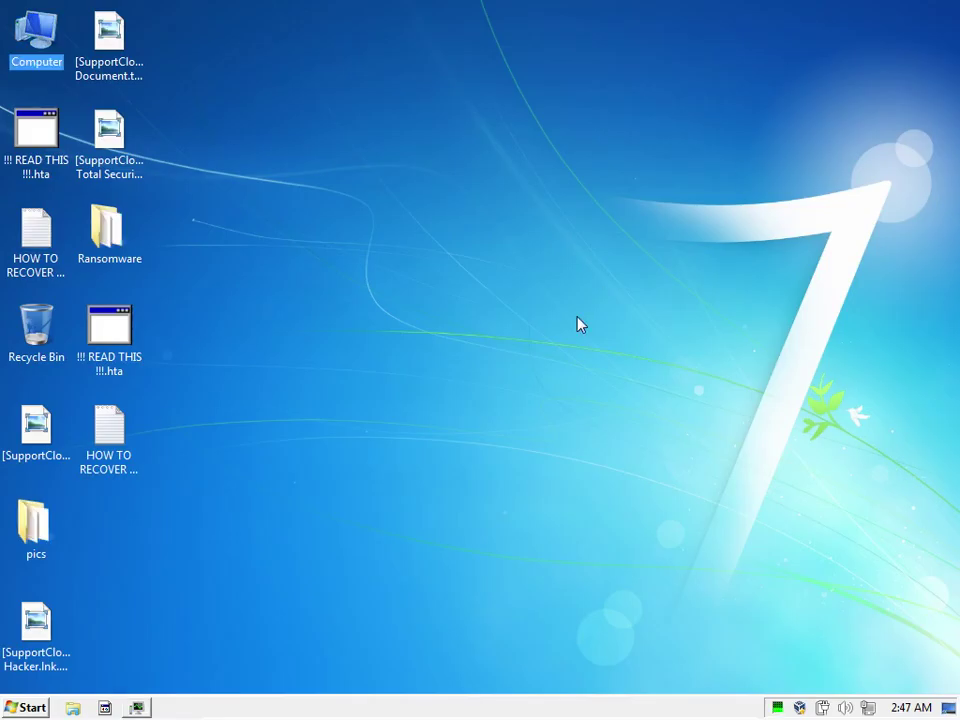
Open the HOW TO RECOVER ENCRYPTED FILES.txt ransom note on the desktop, read it and close it.
left_click(580, 323)
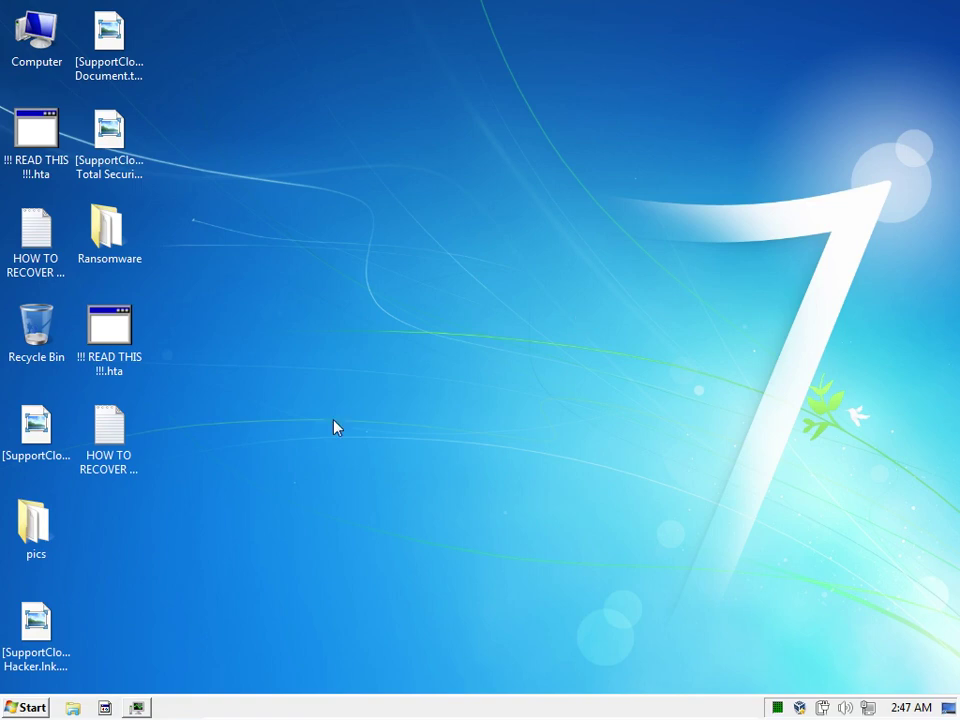
double_click(44, 250)
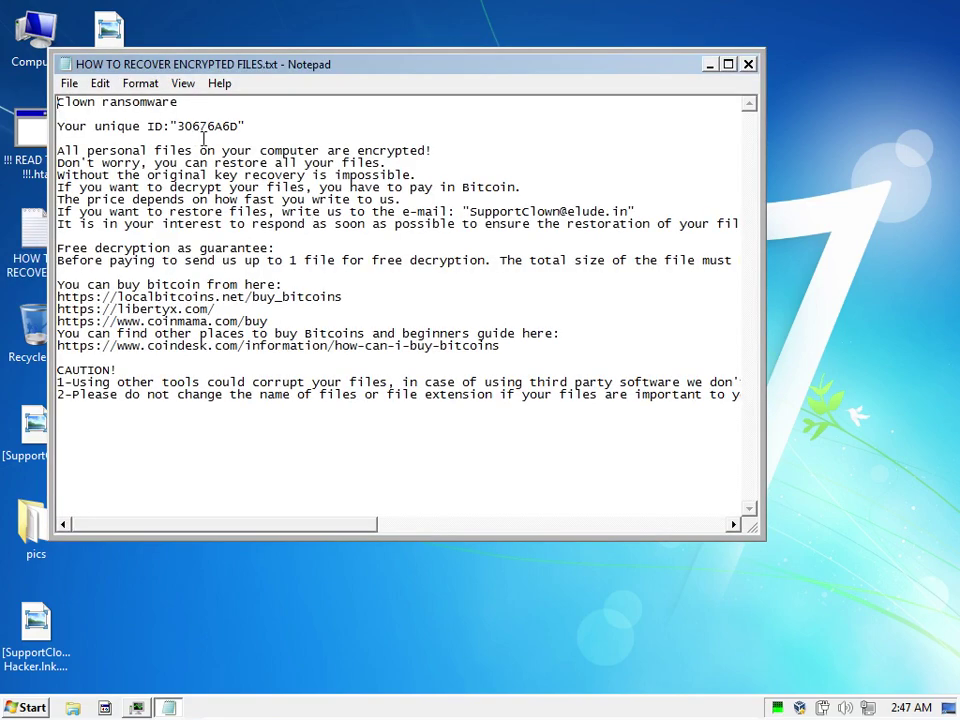
left_click(748, 64)
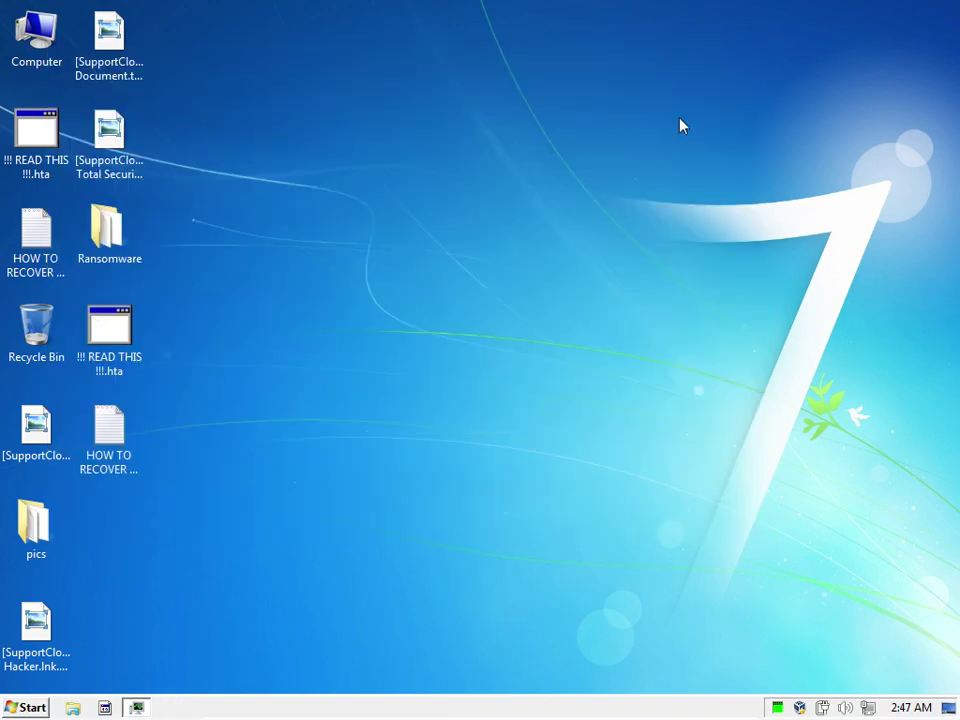